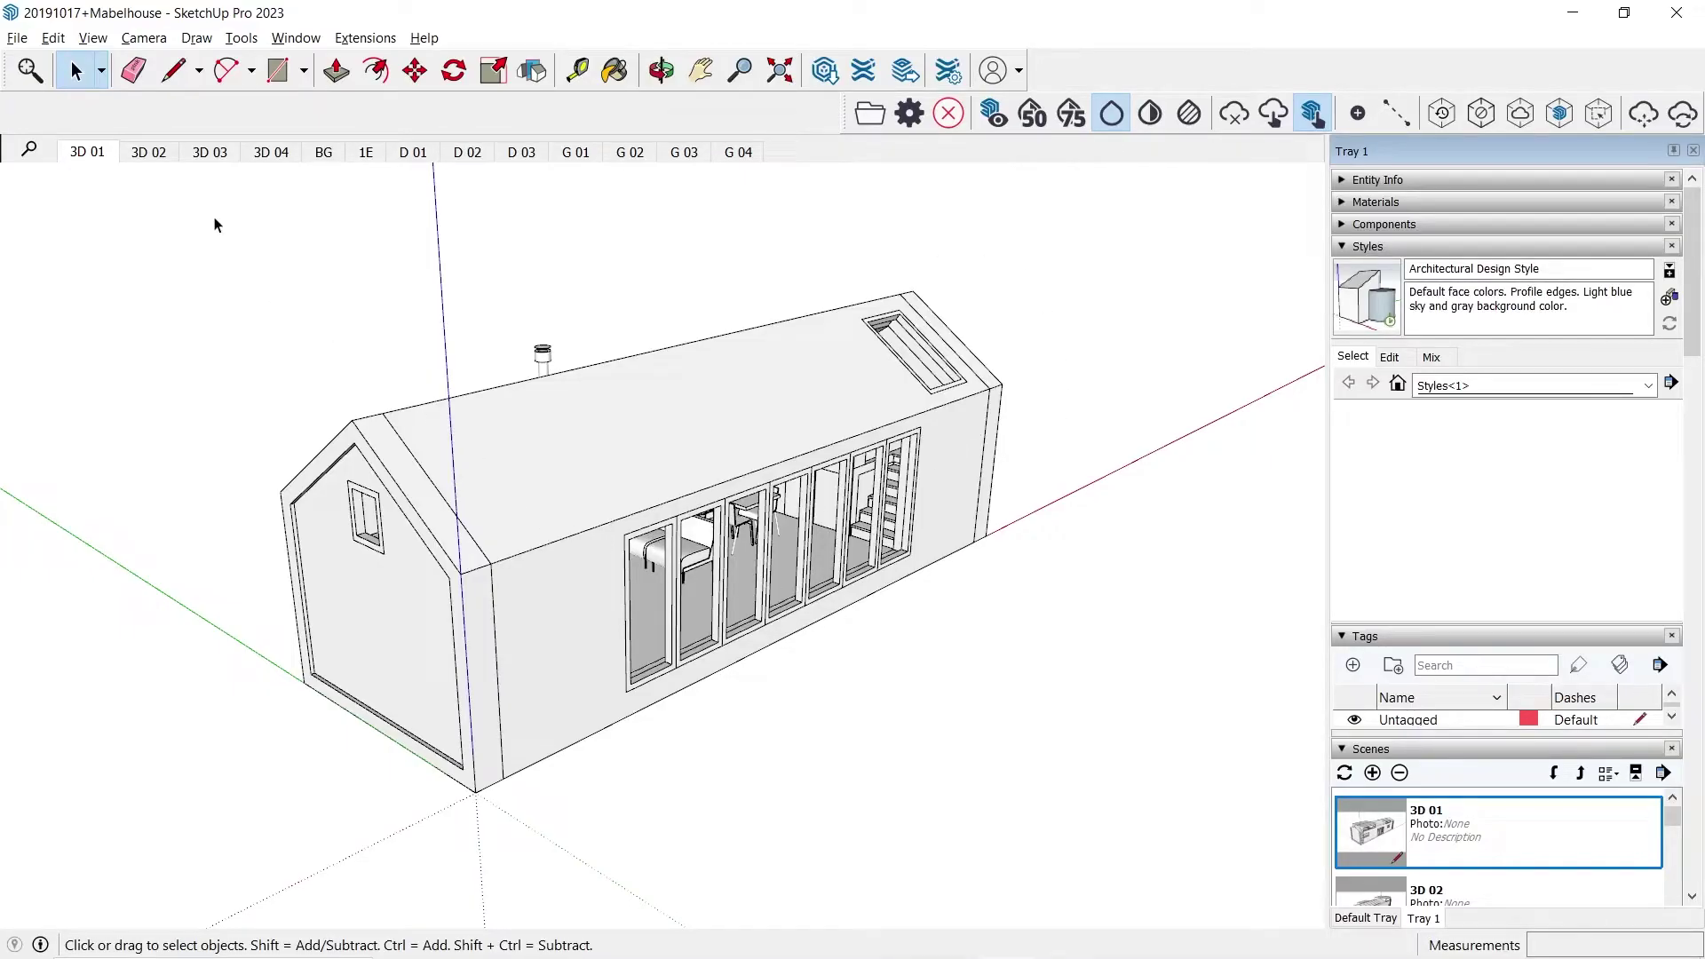
- Orbit the Mabelhouse model in SketchUp to view it from another angle
middle_drag(571, 397, 414, 335)
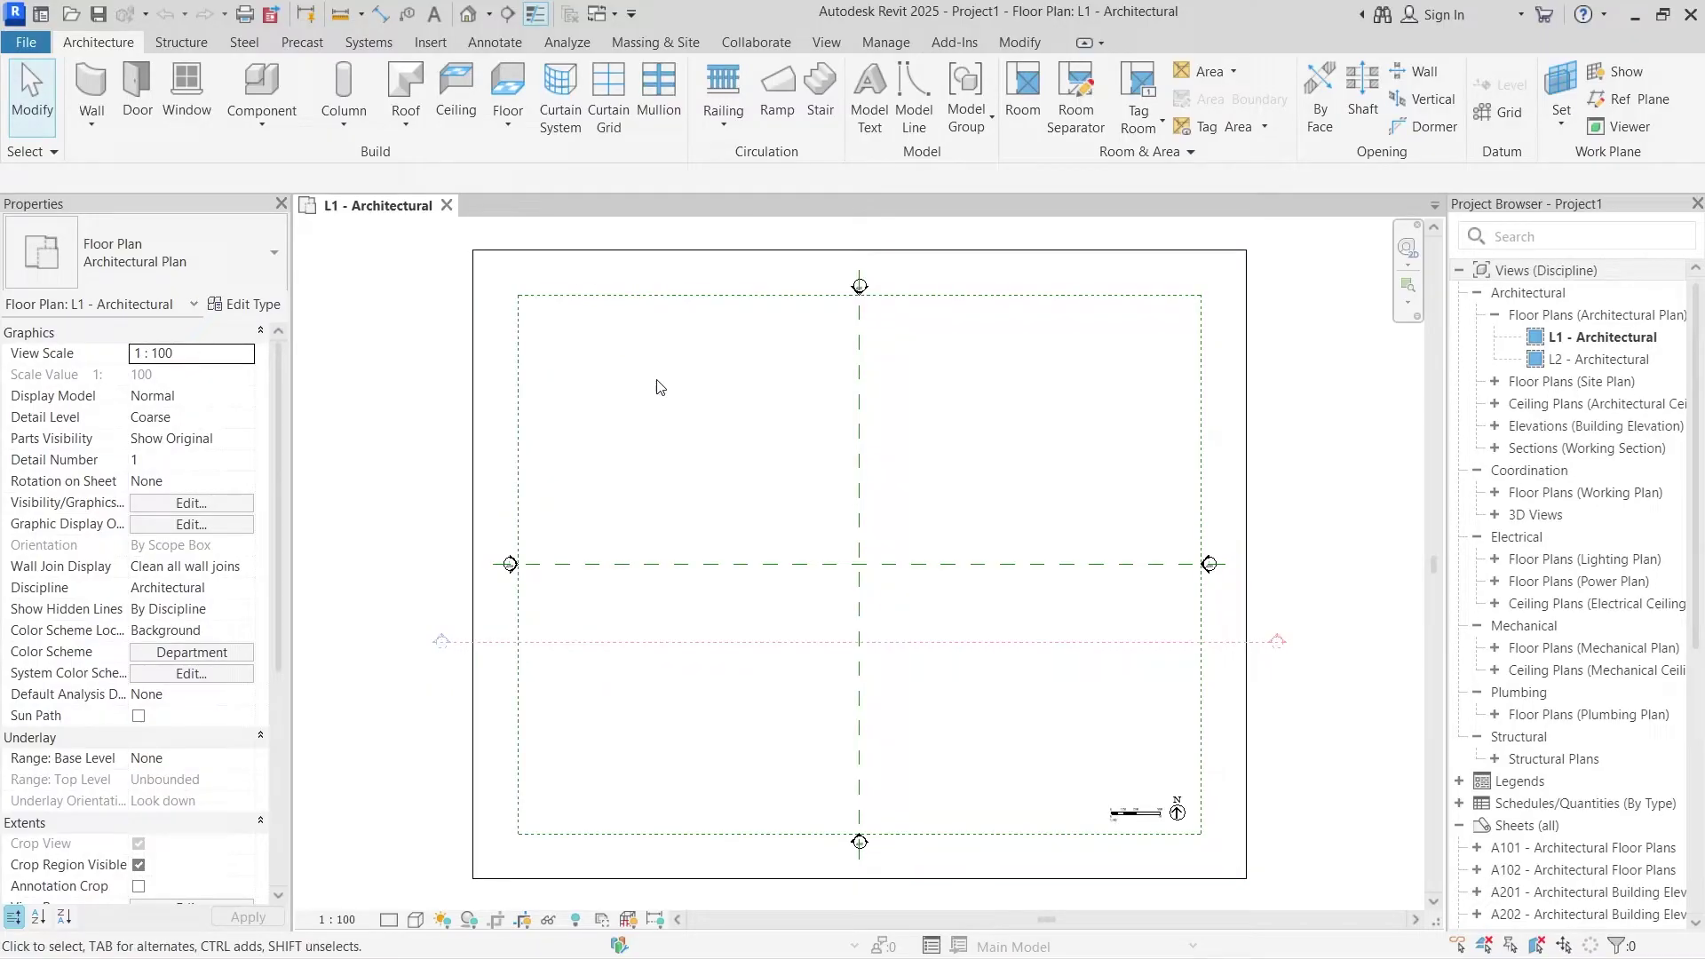
- Link 20191017+Mabelhouse.skp from Downloads using Link CAD with the SketchUp (*.skp) filter
click(430, 42)
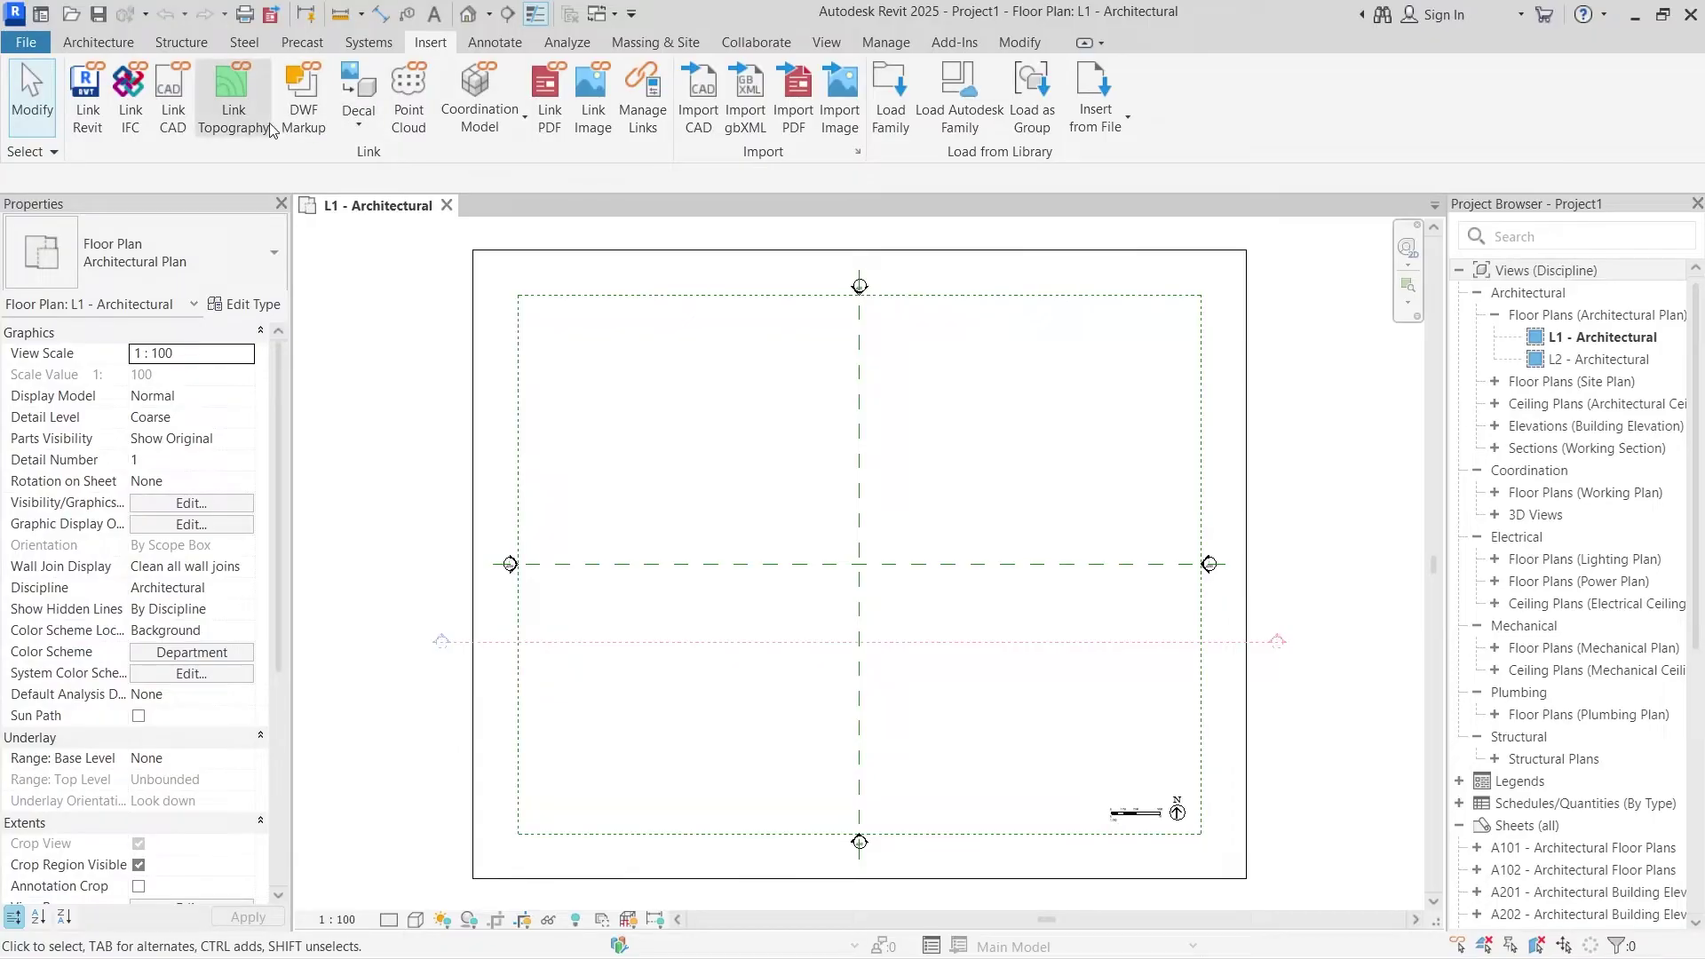
click(173, 120)
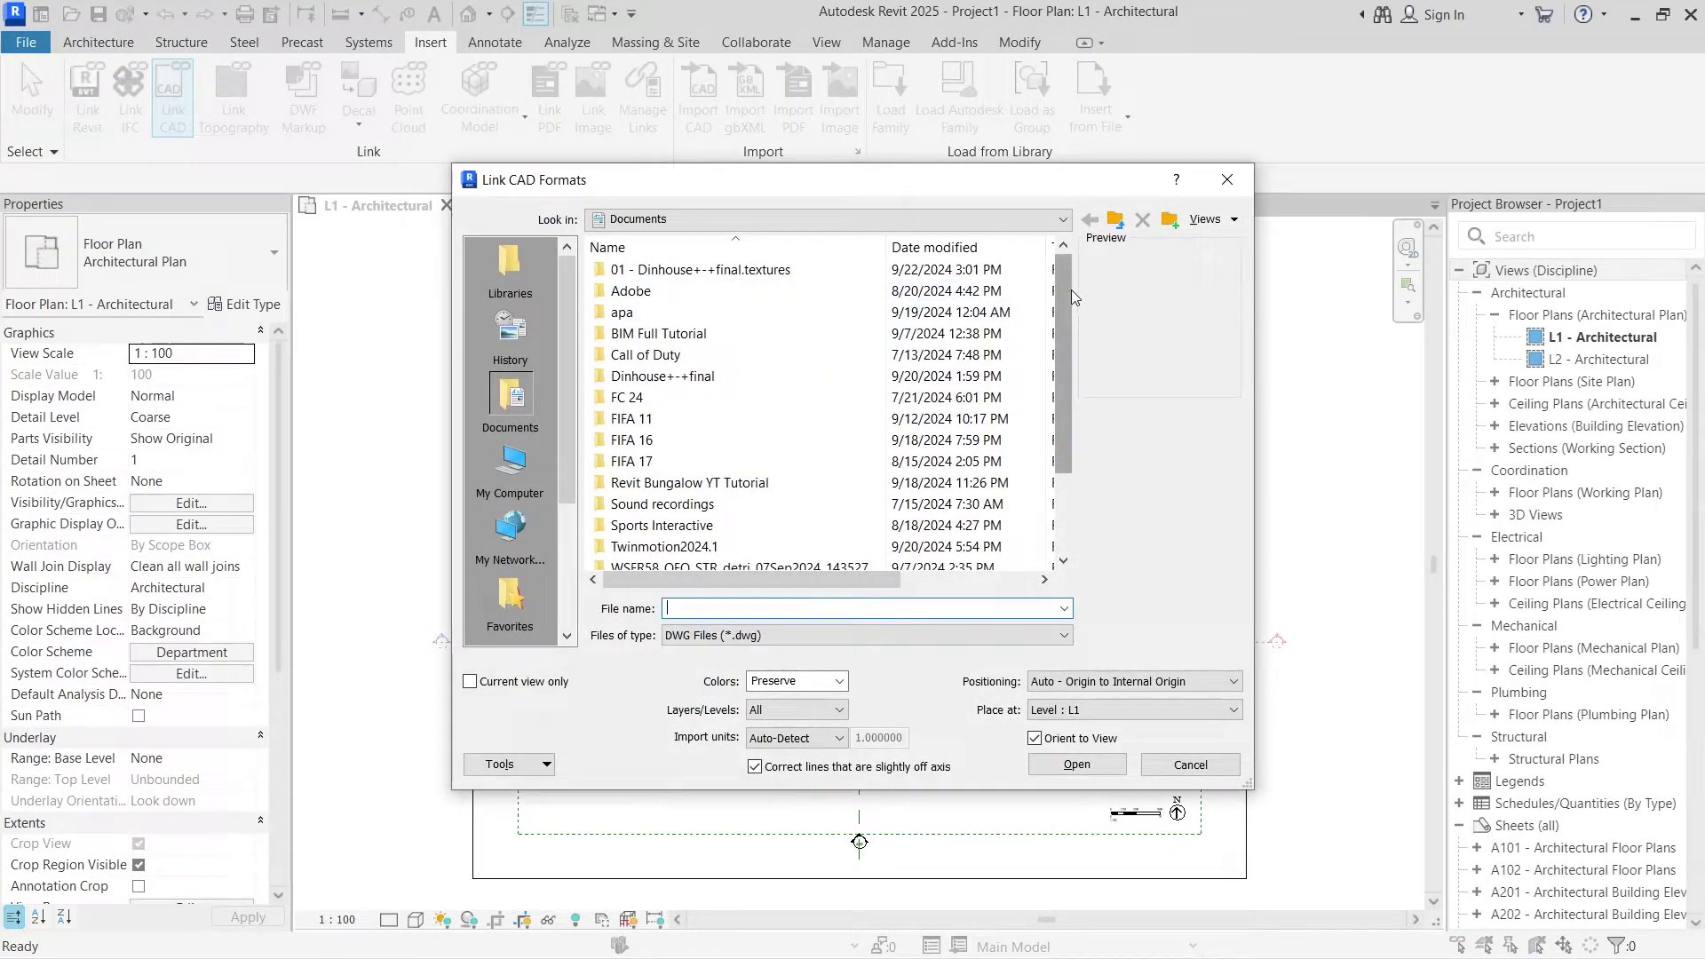
click(757, 635)
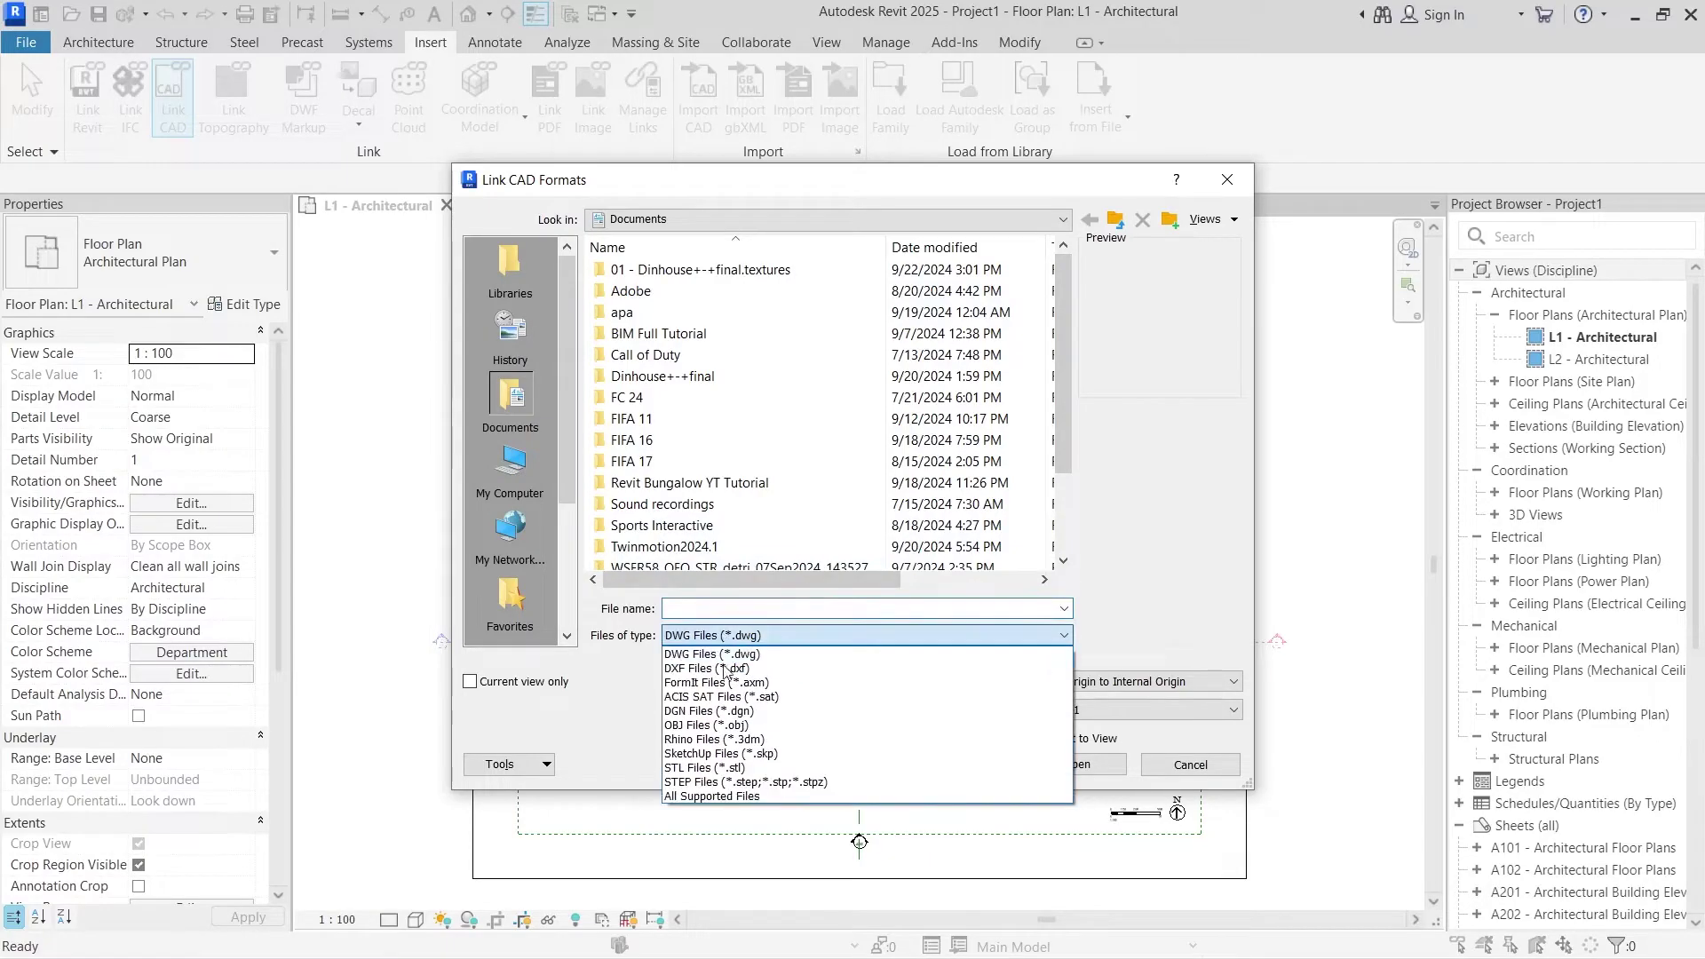
click(738, 756)
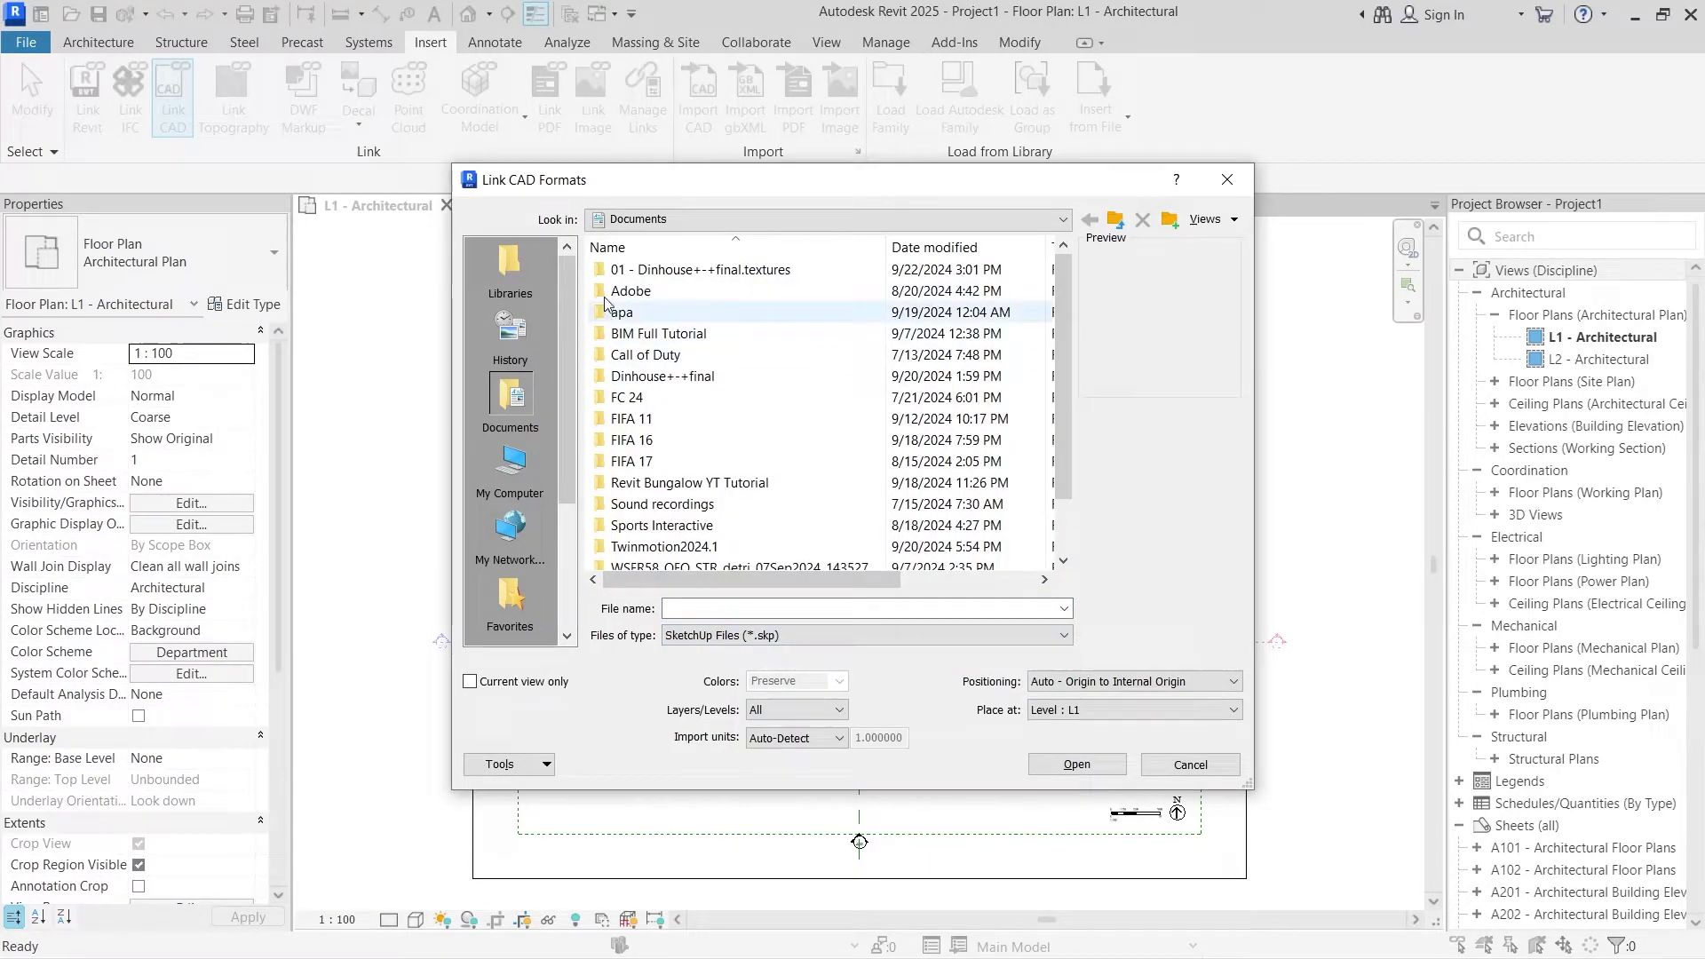
drag(569, 300, 570, 442)
click(689, 218)
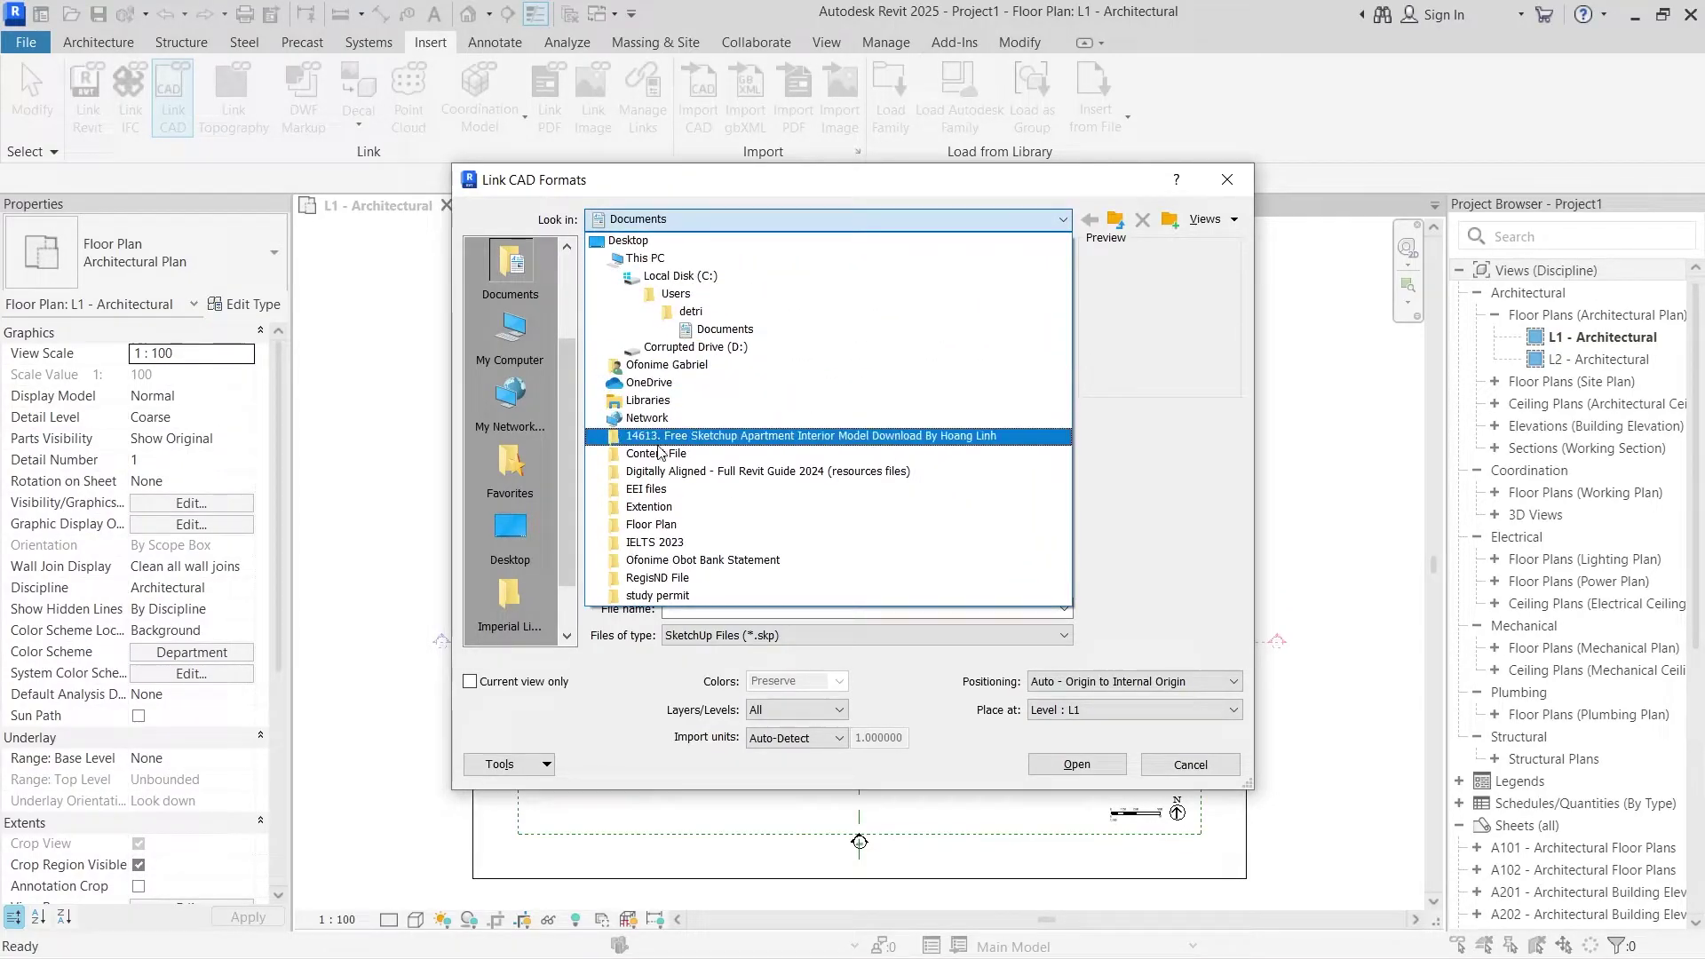
click(645, 257)
click(708, 359)
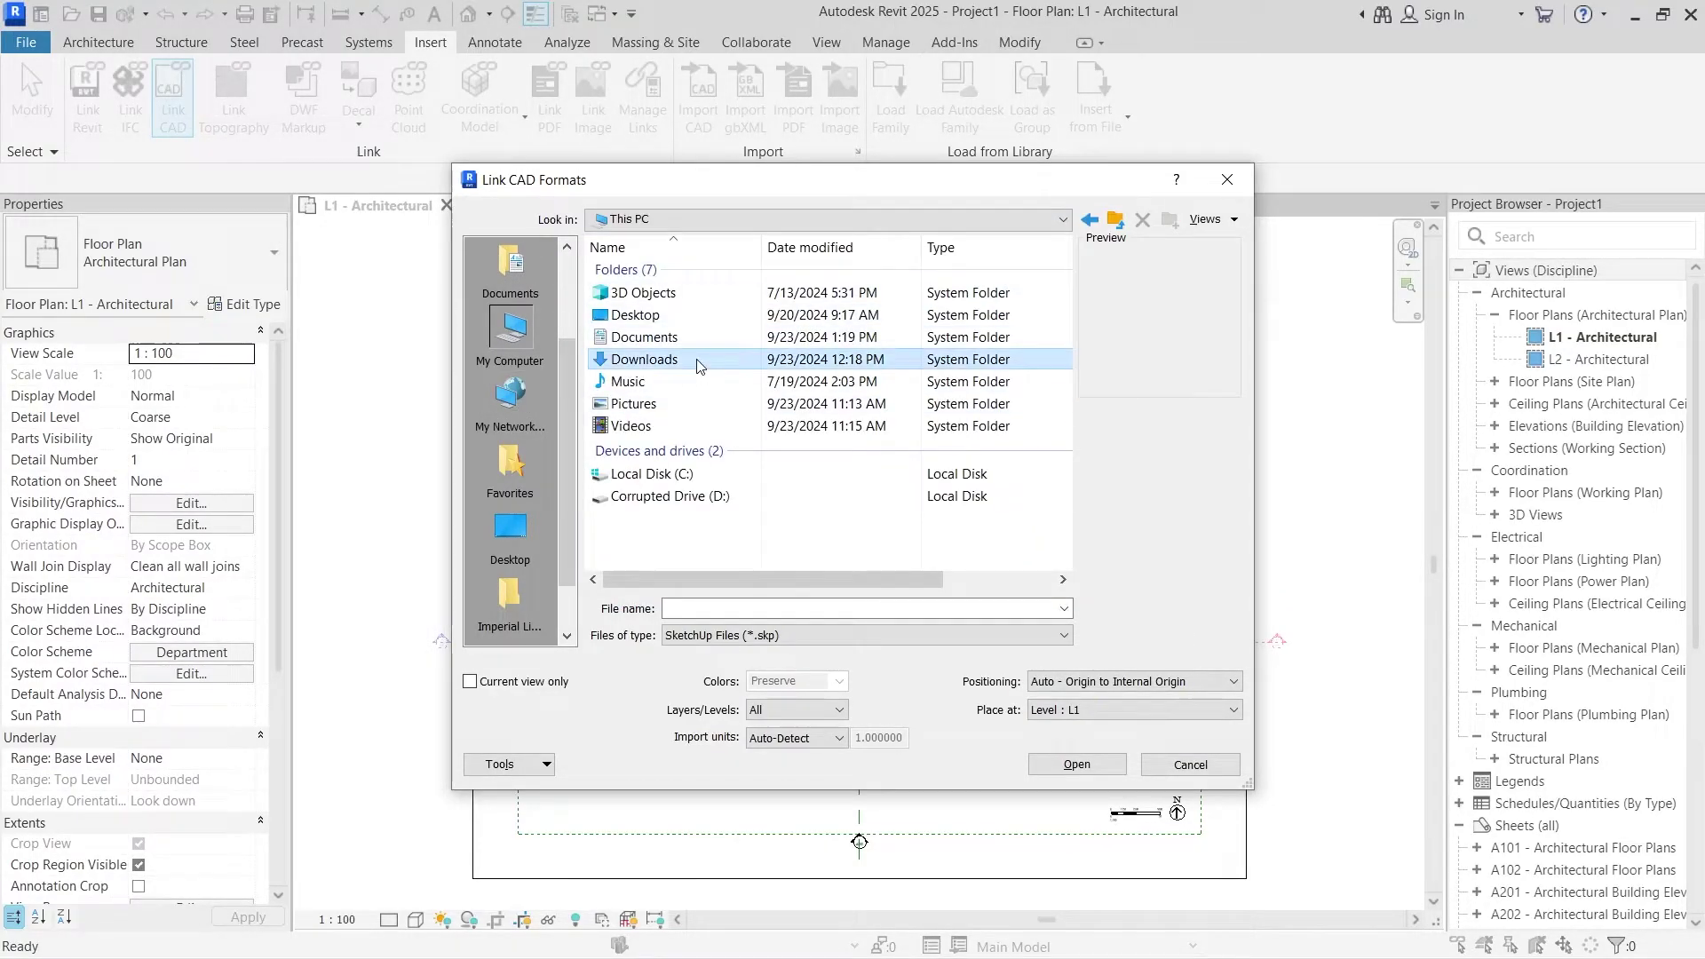
double_click(705, 357)
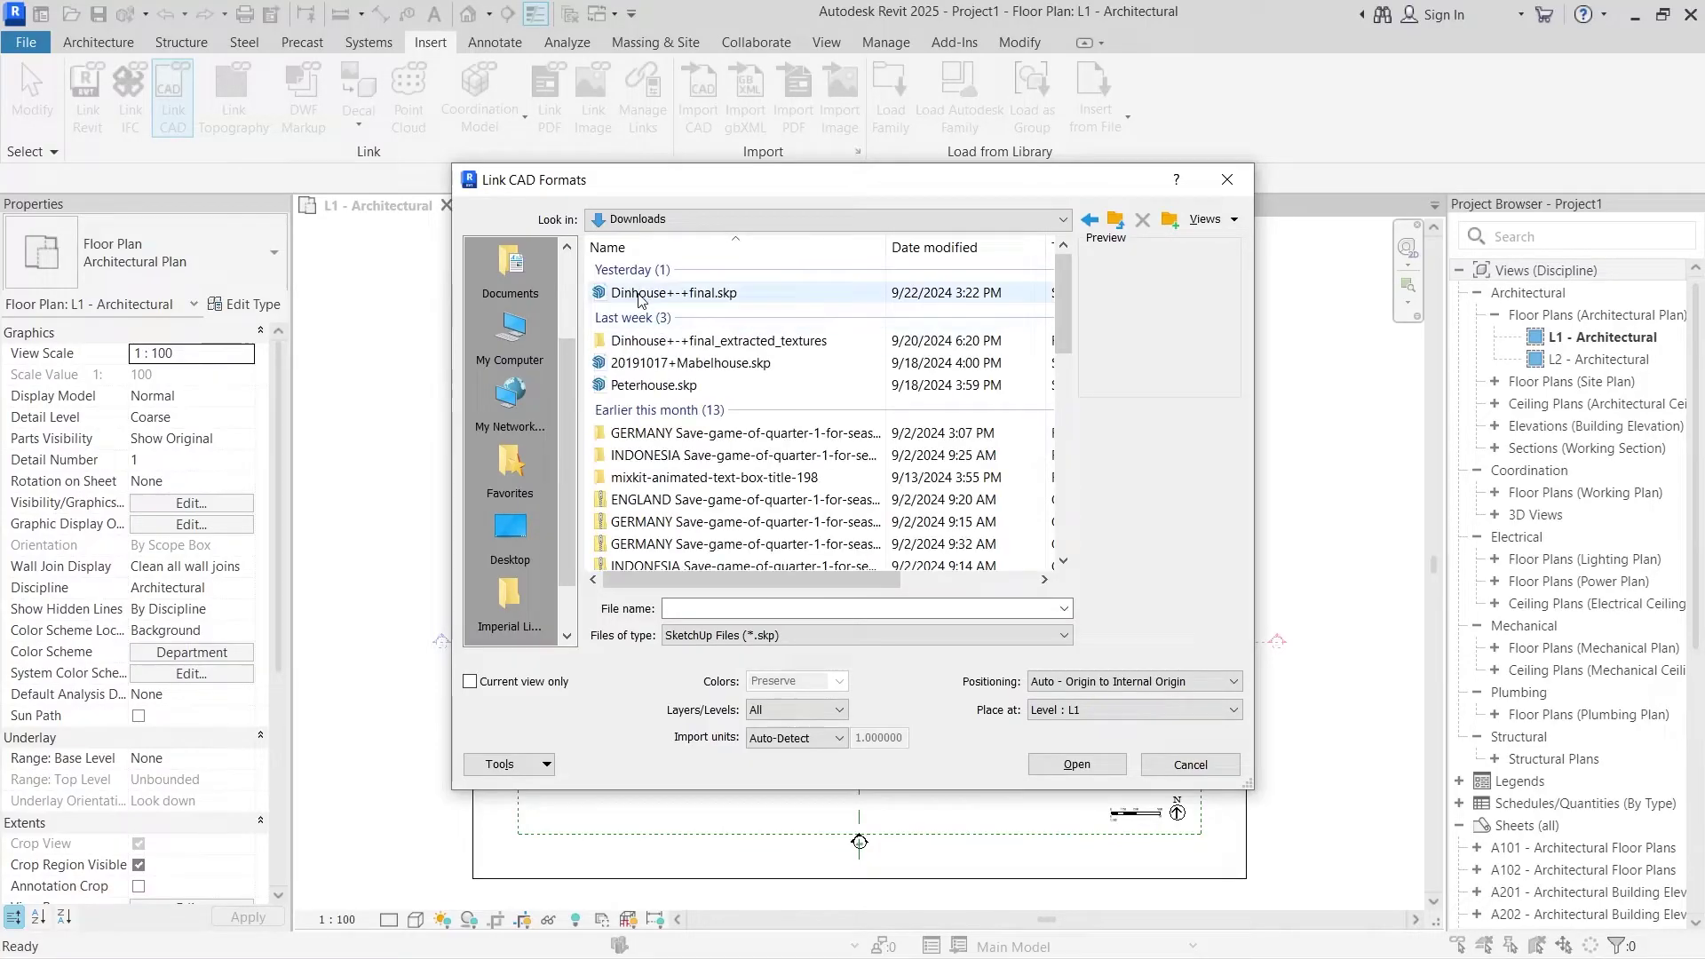
click(705, 364)
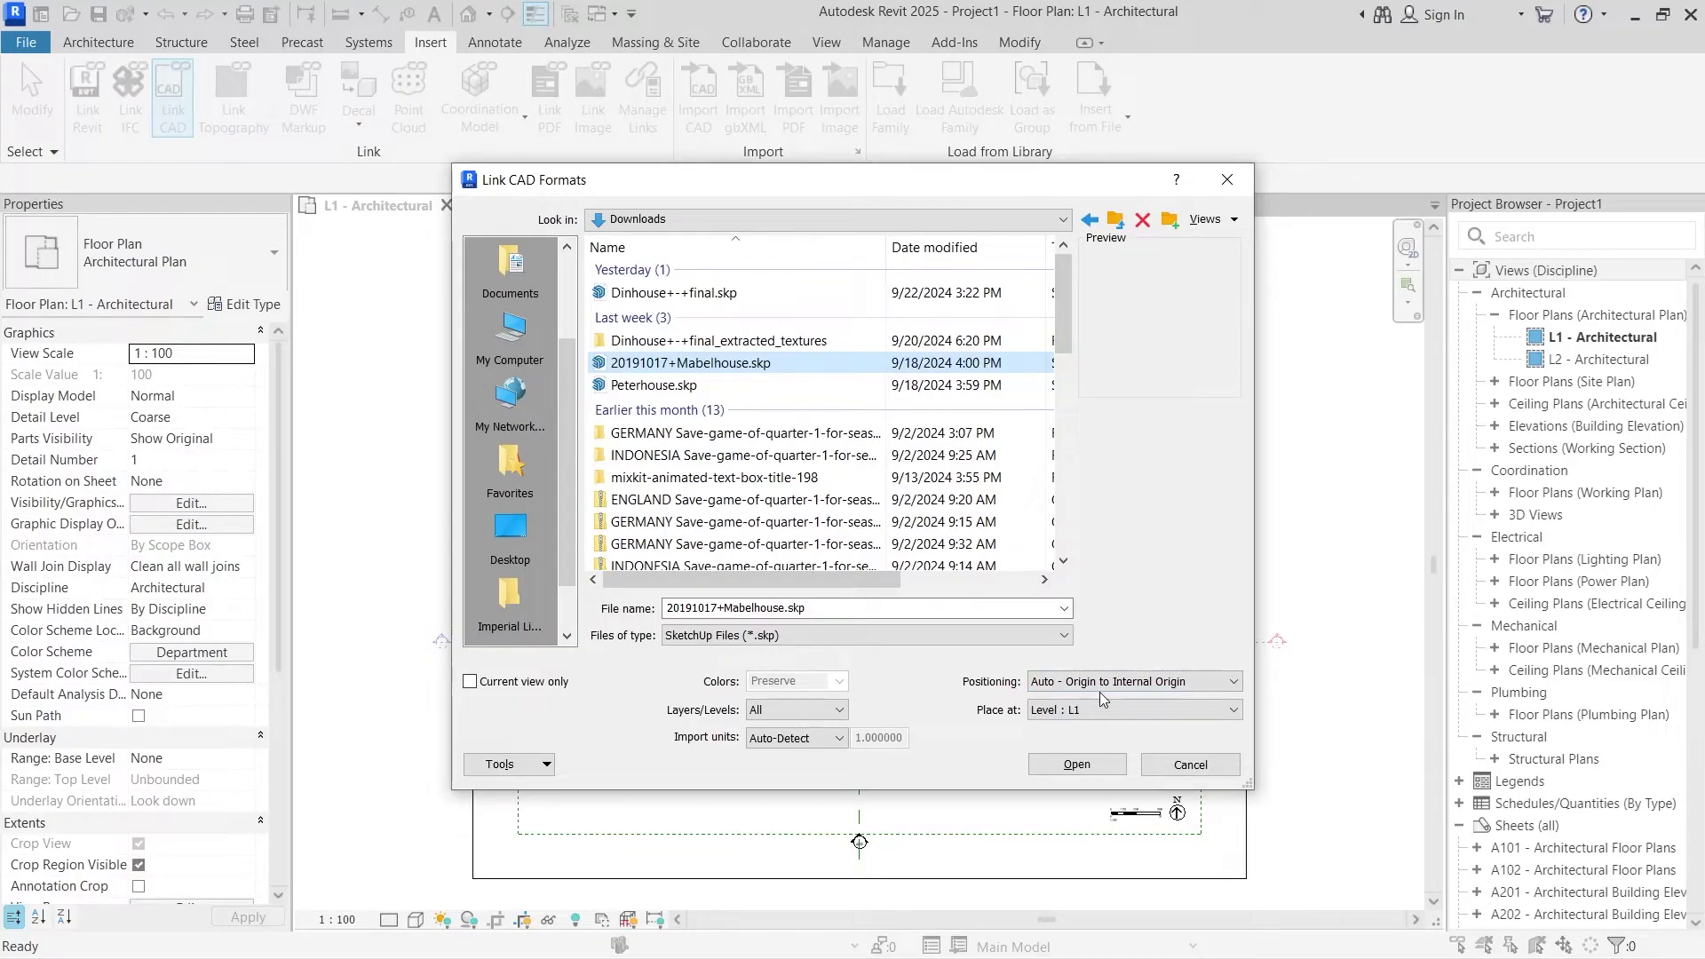
click(1076, 765)
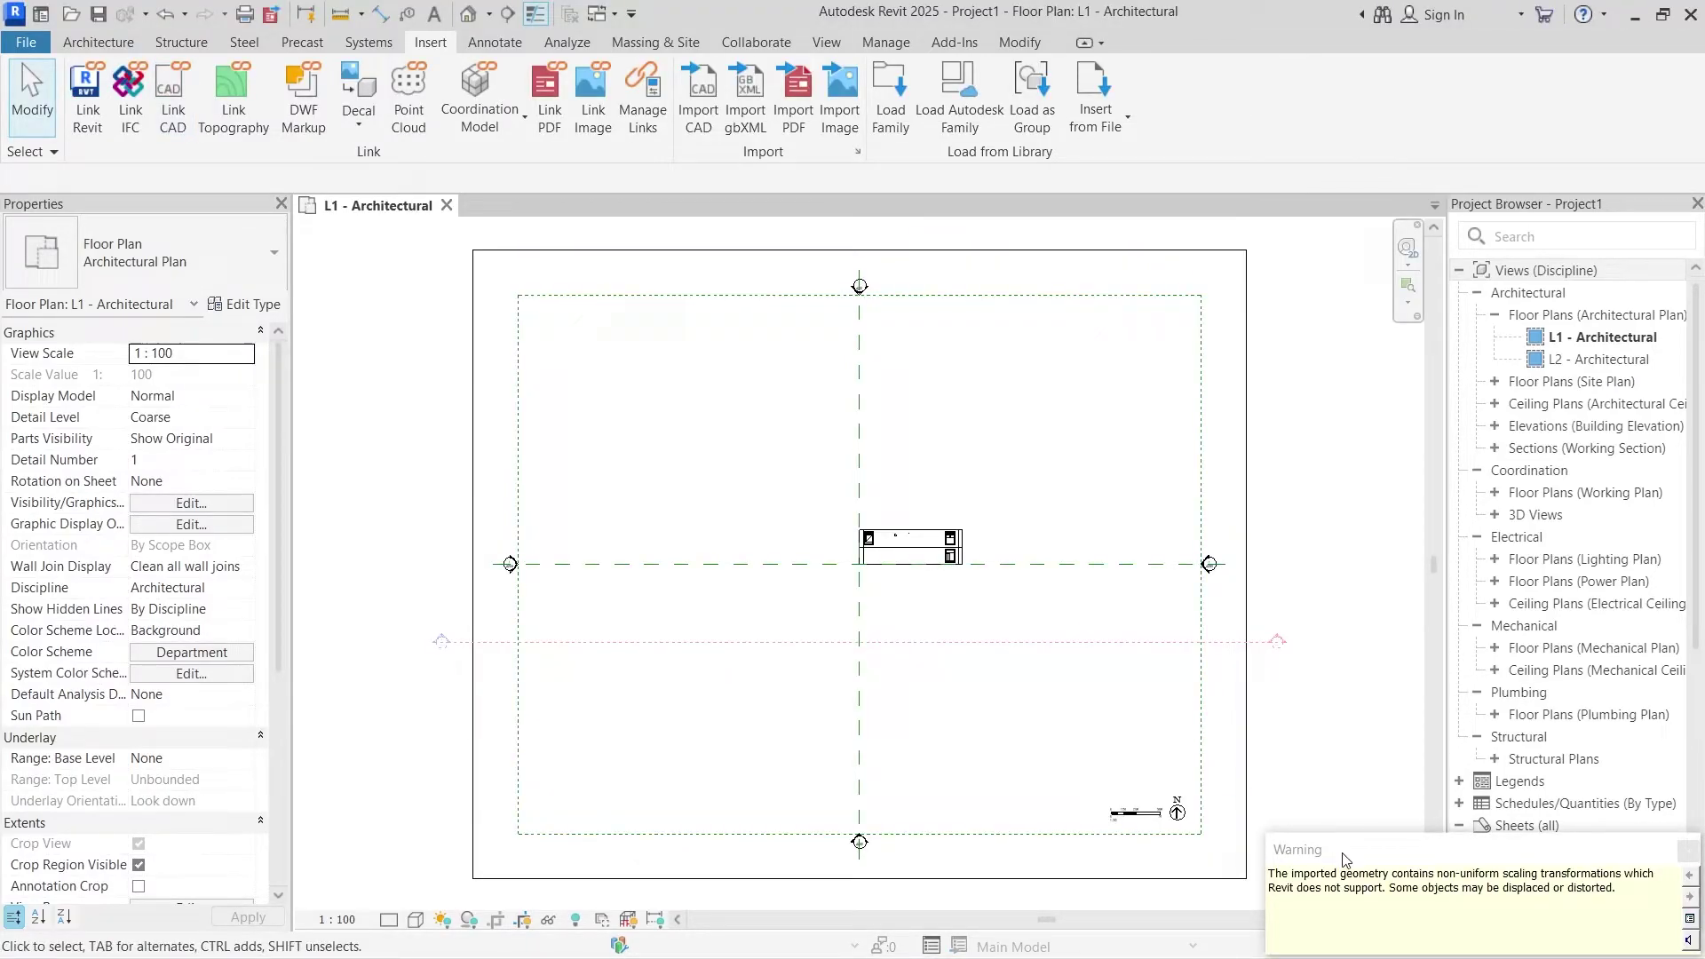
- Dismiss the non-uniform scaling warning, then select and zoom in on the linked house outline
drag(1345, 860, 1303, 769)
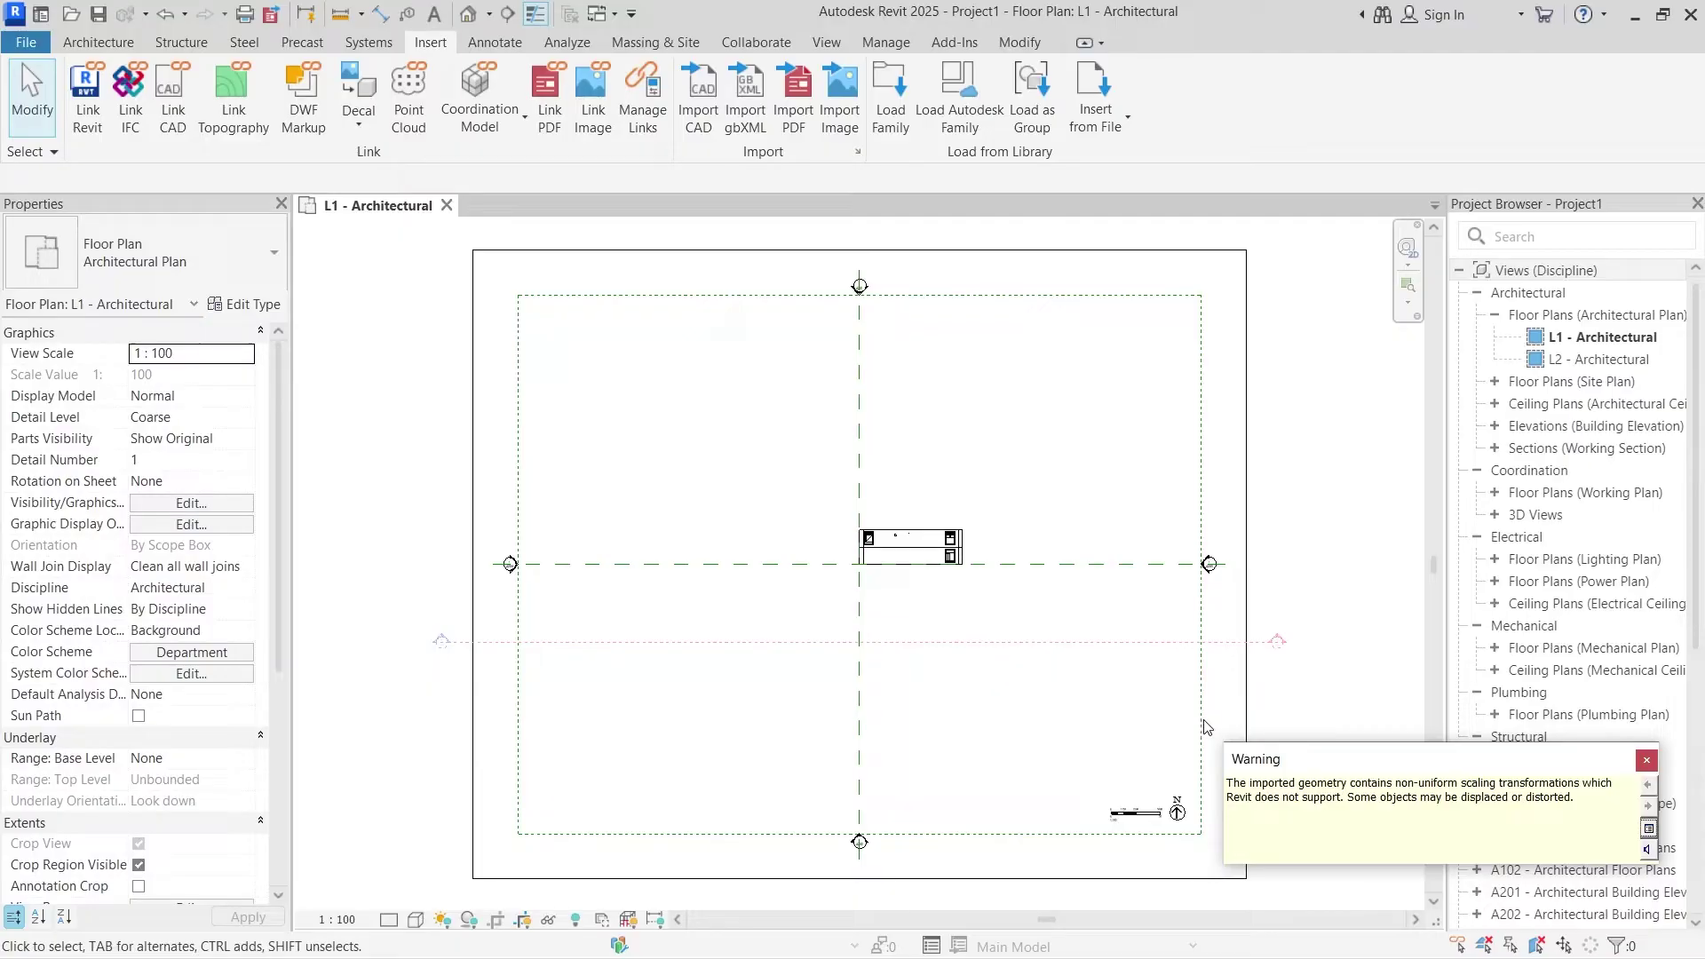
click(1647, 762)
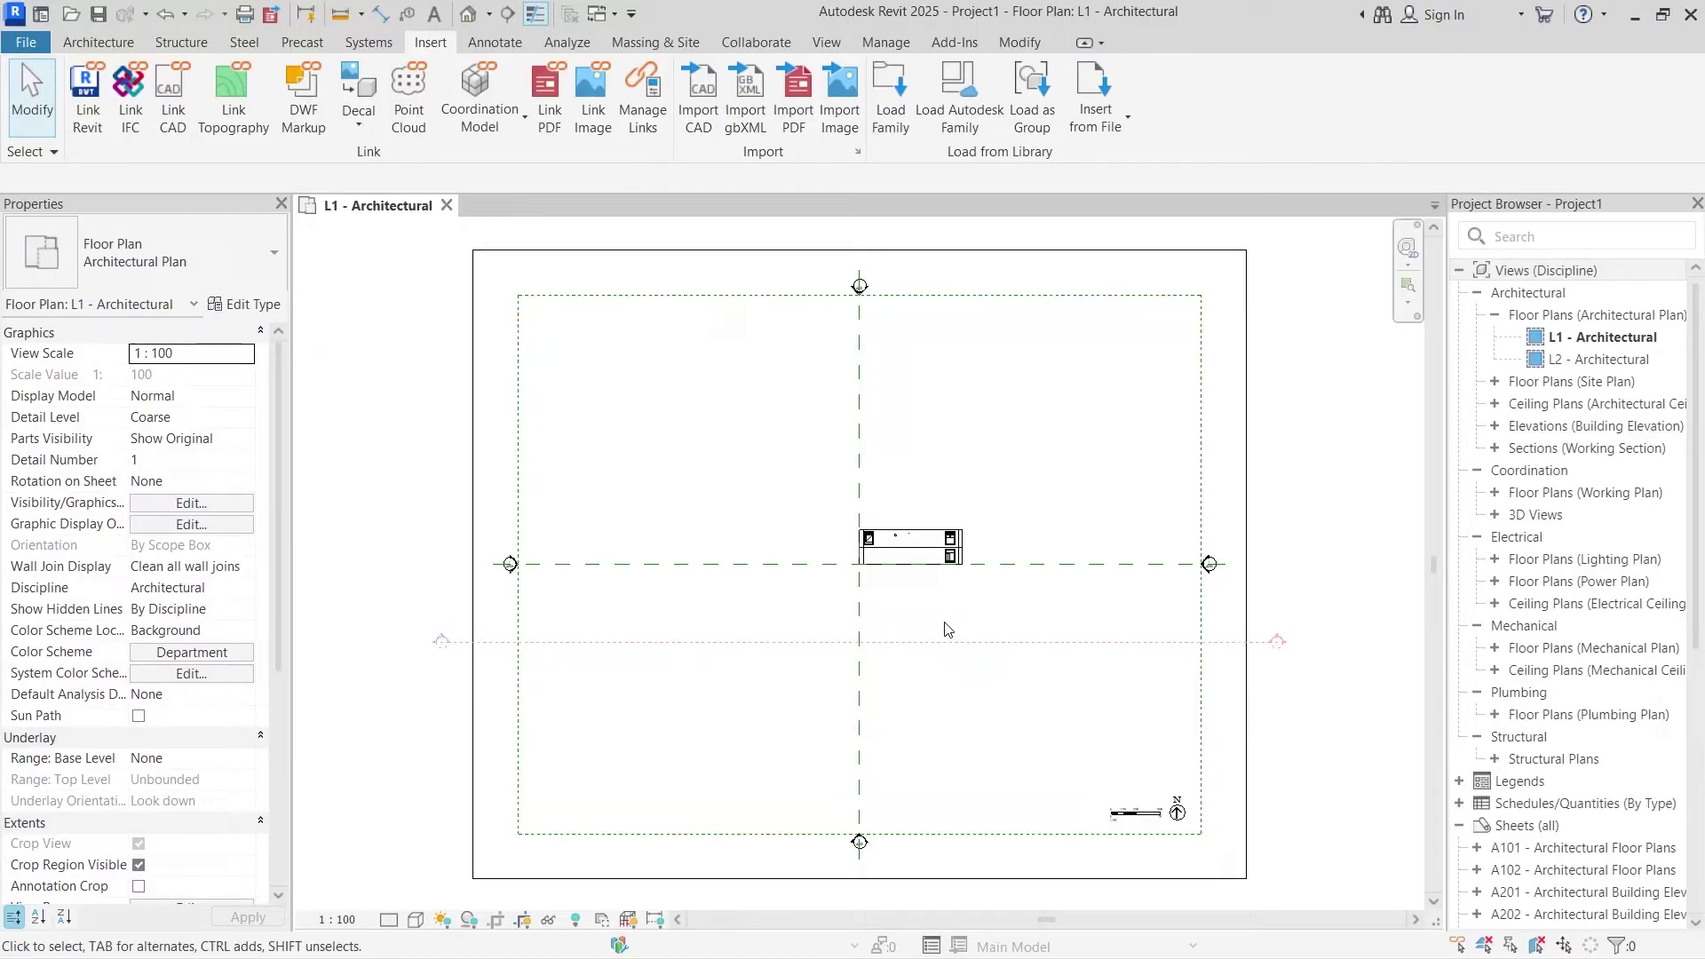
click(943, 543)
scroll(943, 540, up, 5)
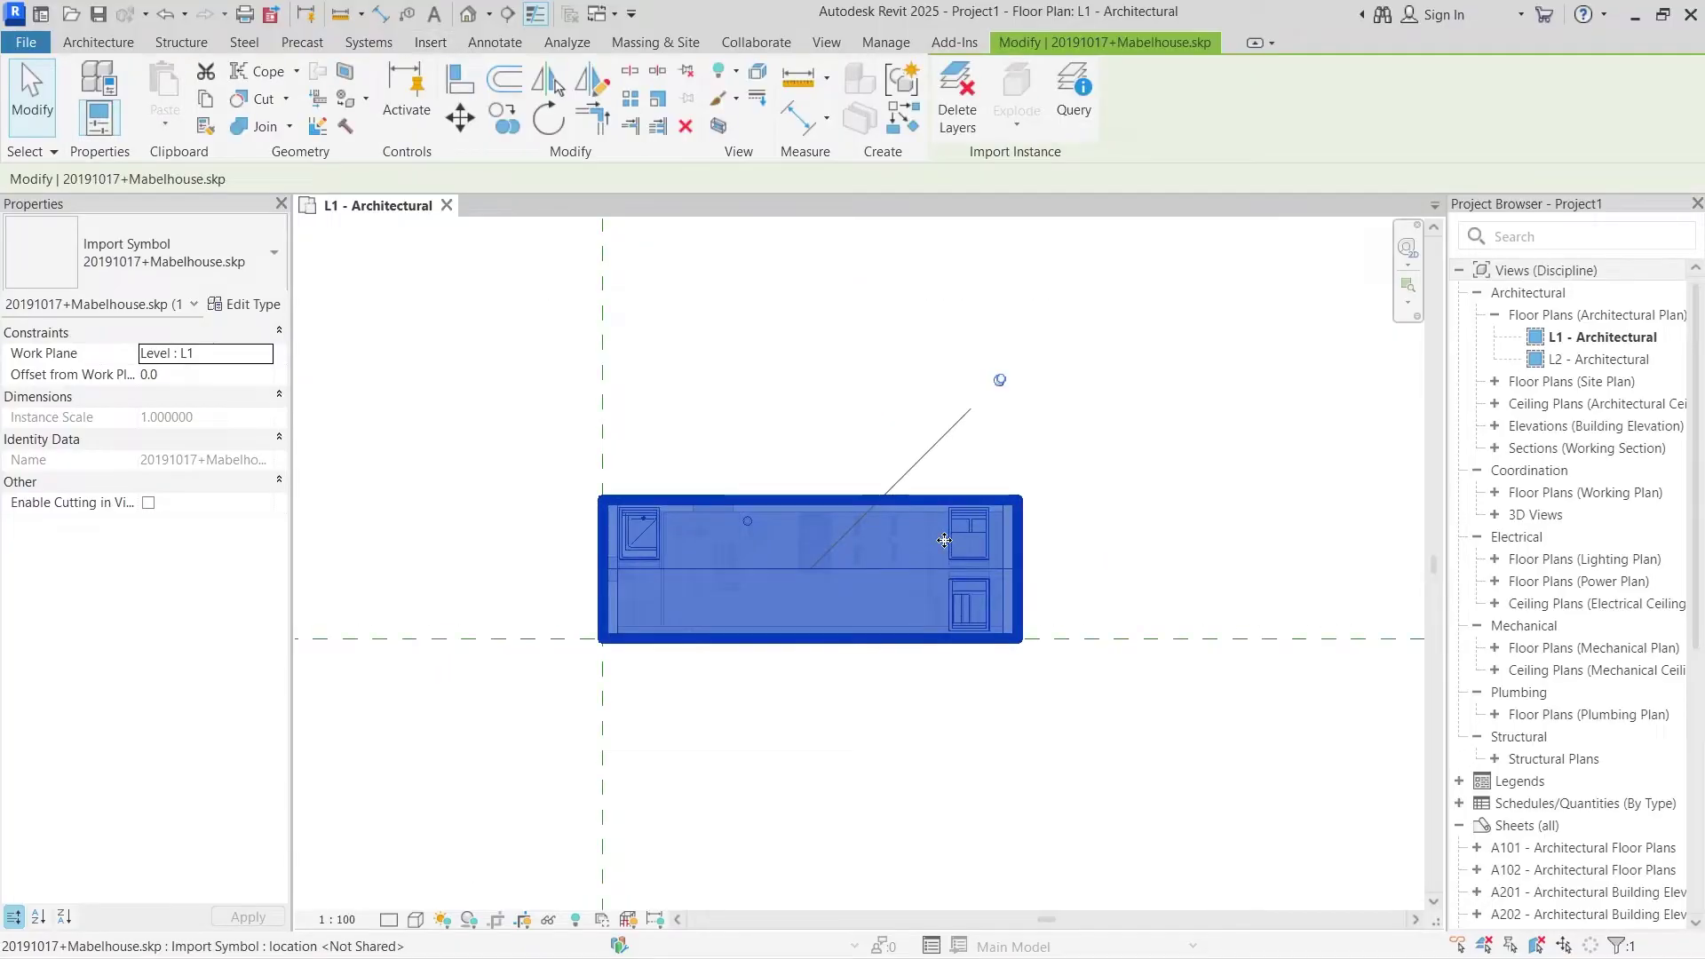
click(1105, 455)
click(951, 546)
click(803, 479)
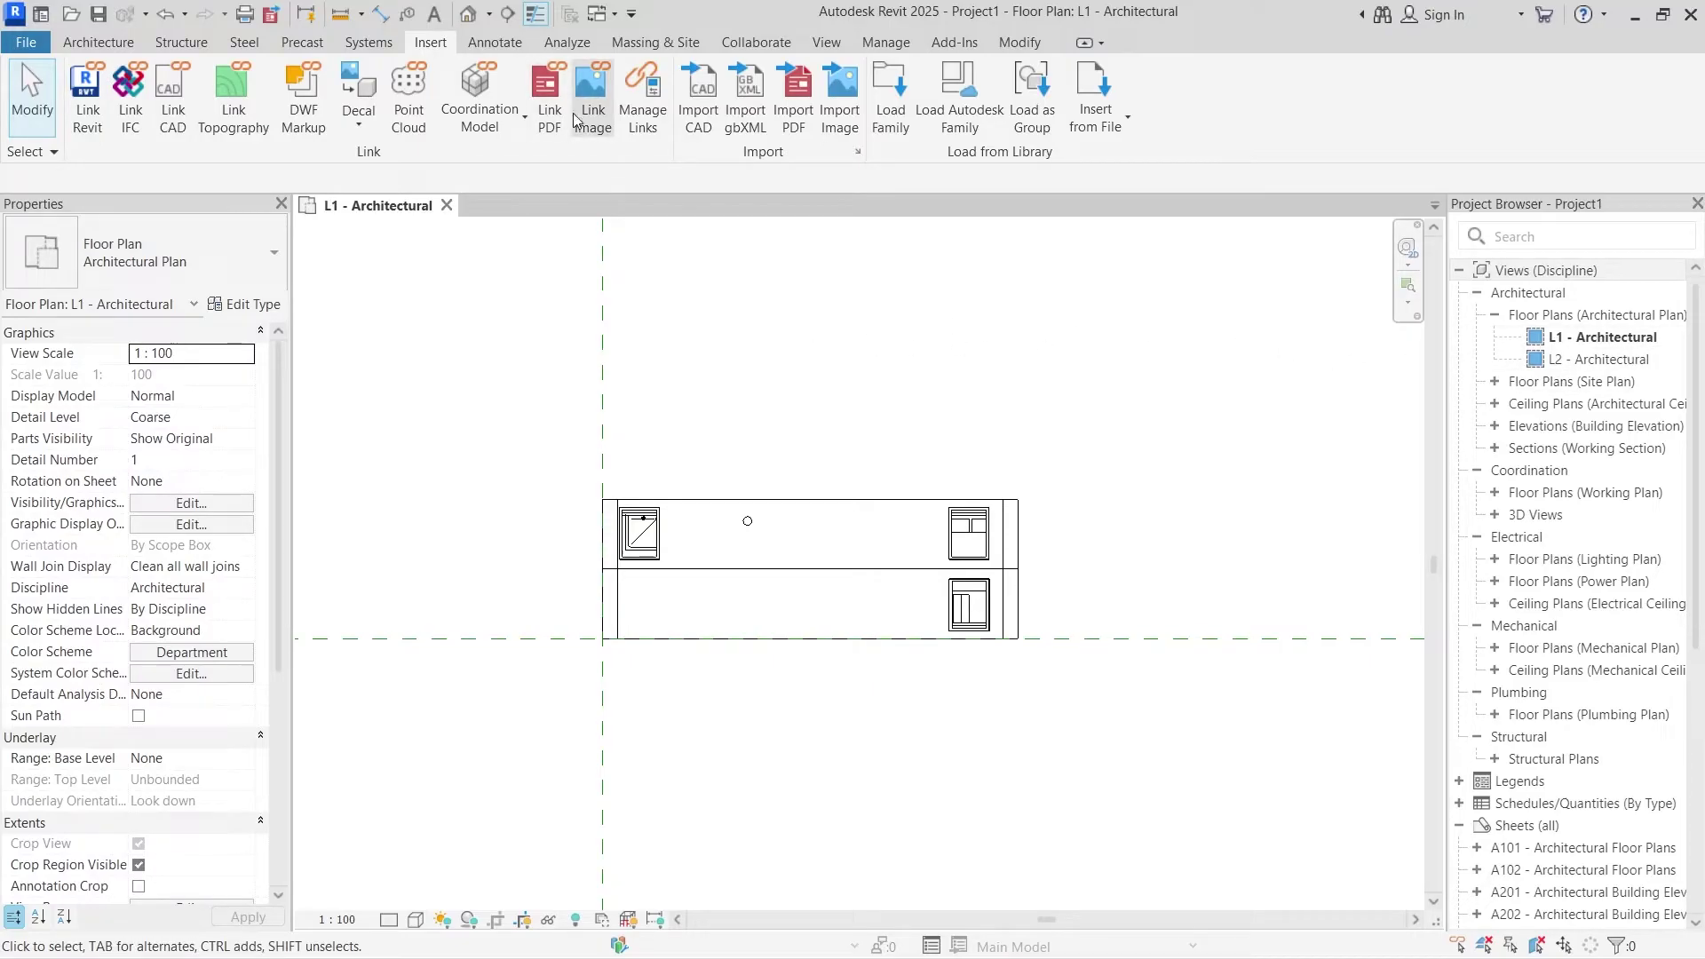
- Switch to the Default 3D View and zoom in and out around the linked house
click(470, 15)
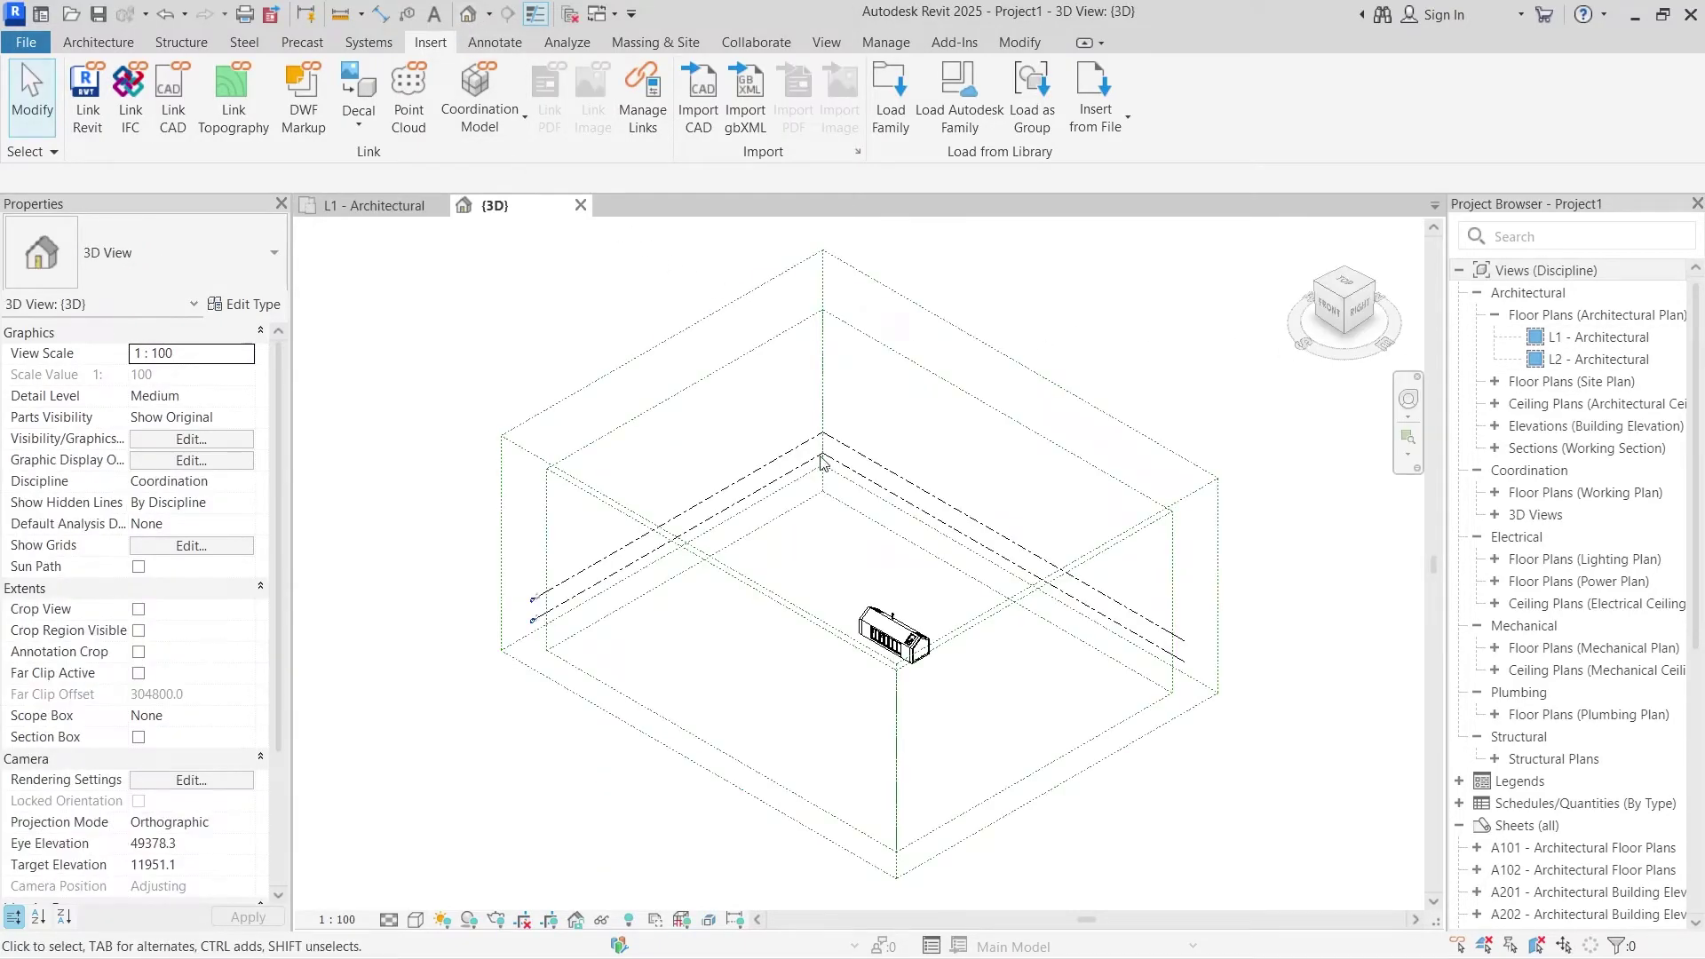
scroll(897, 637, up, 8)
scroll(898, 353, down, 5)
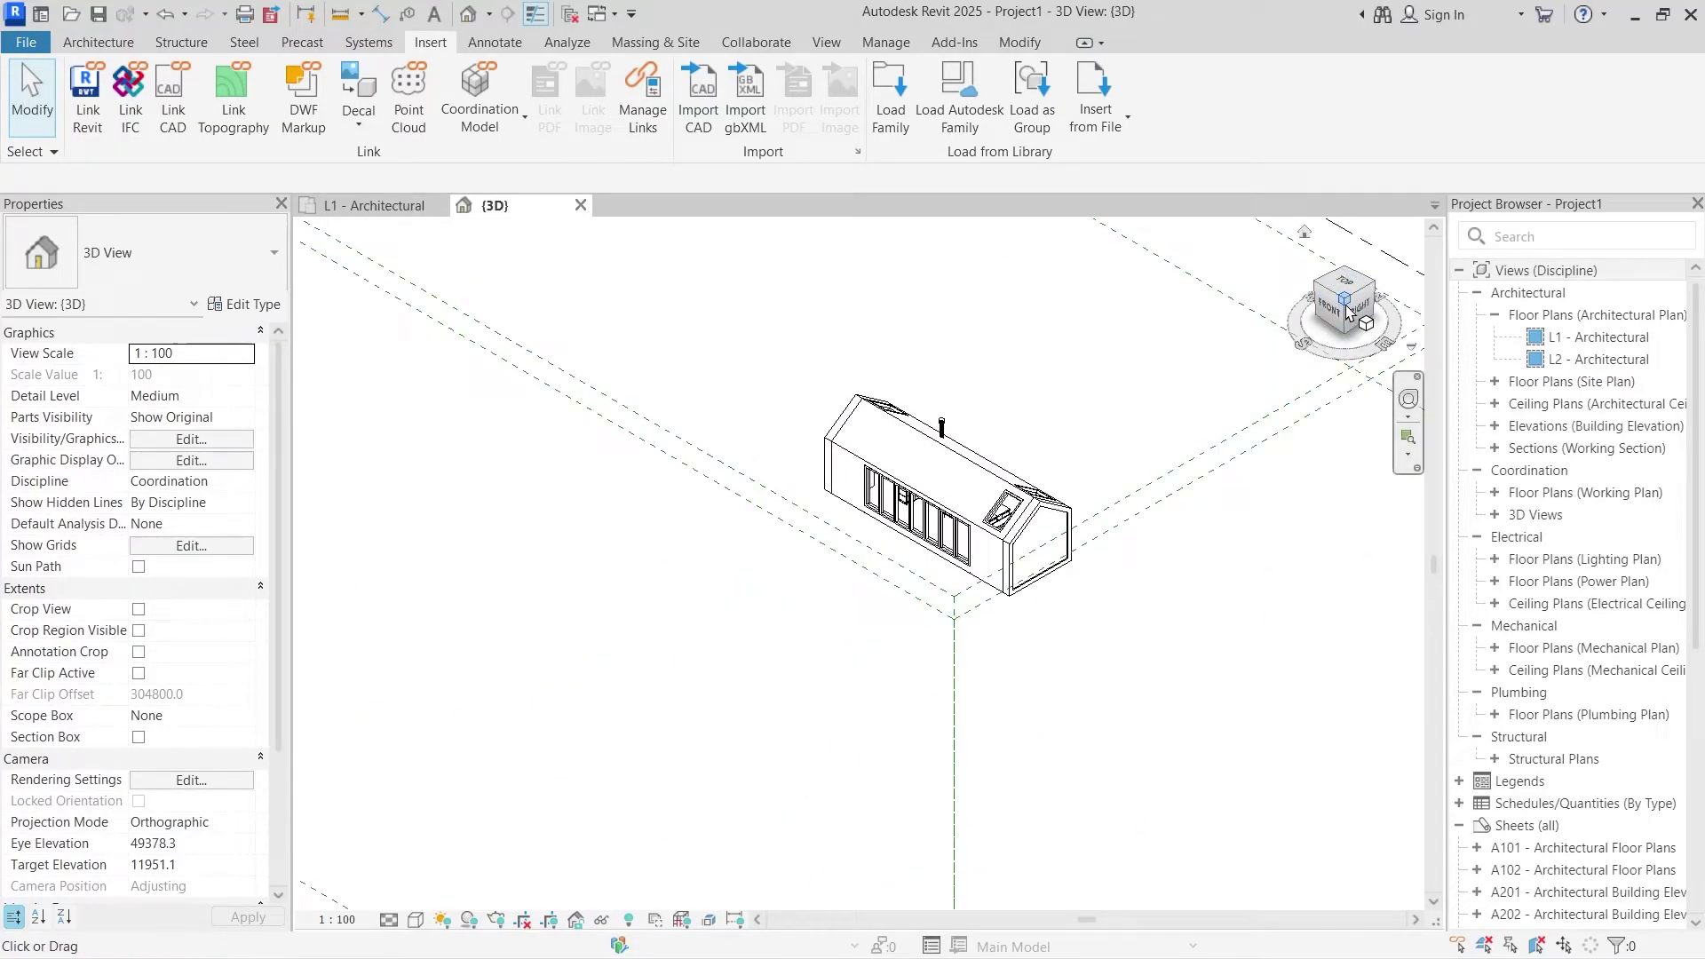
scroll(1152, 535, up, 5)
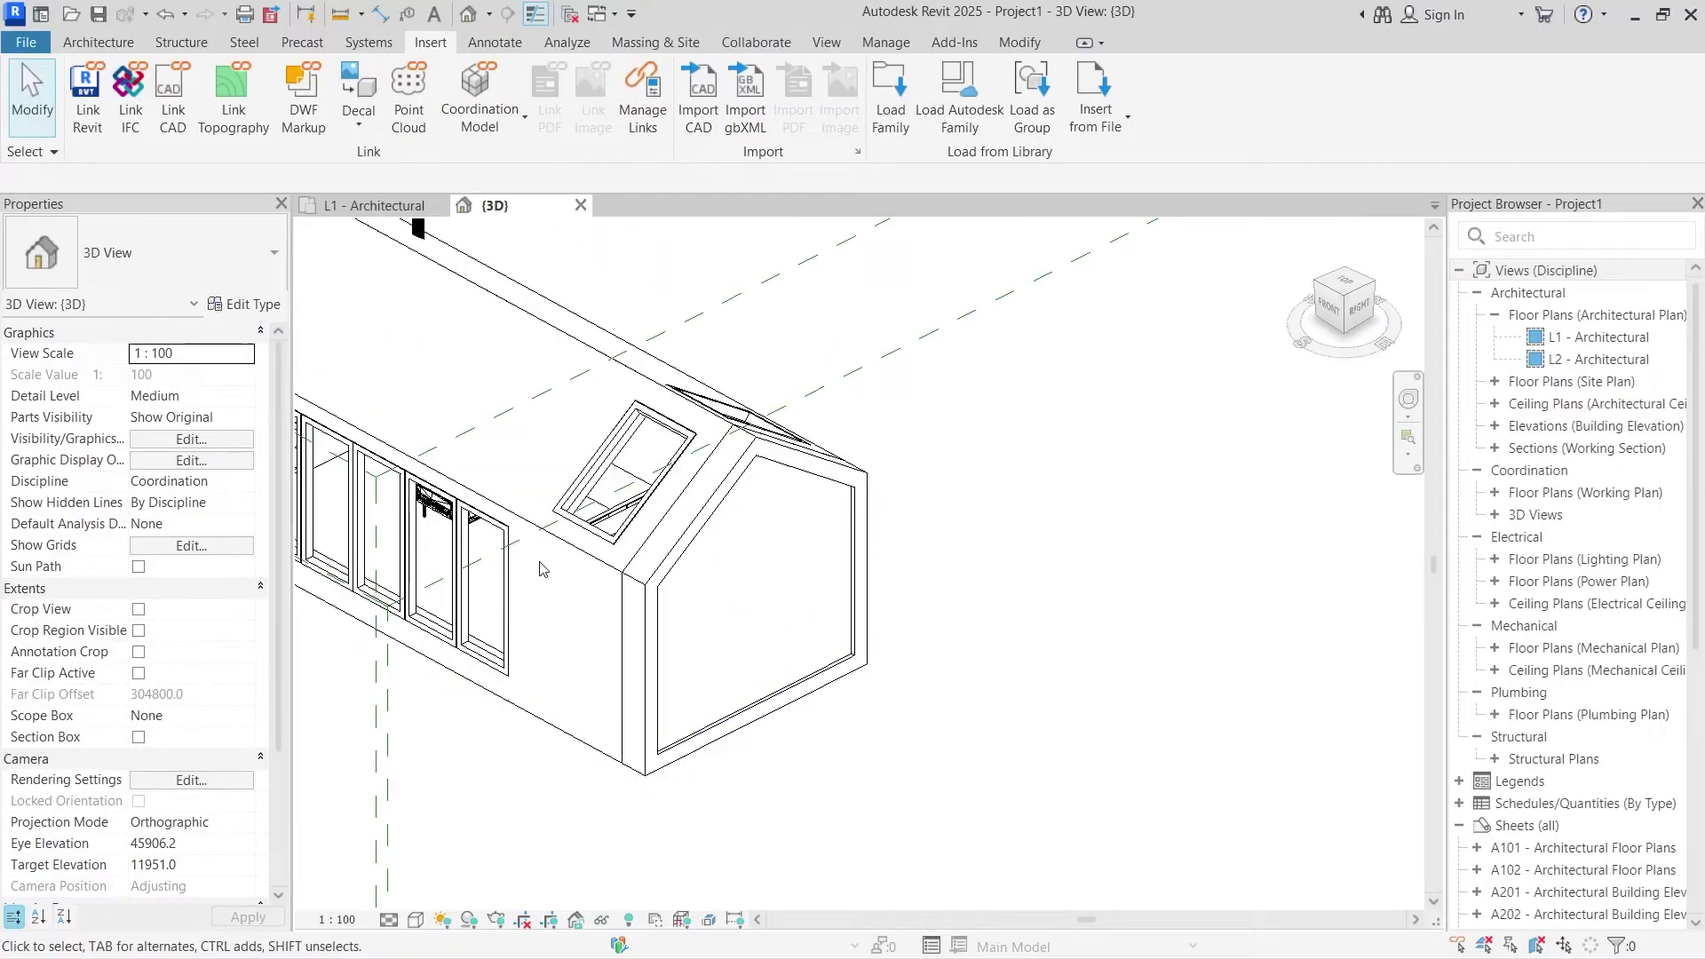
scroll(807, 571, up, 4)
scroll(806, 571, down, 6)
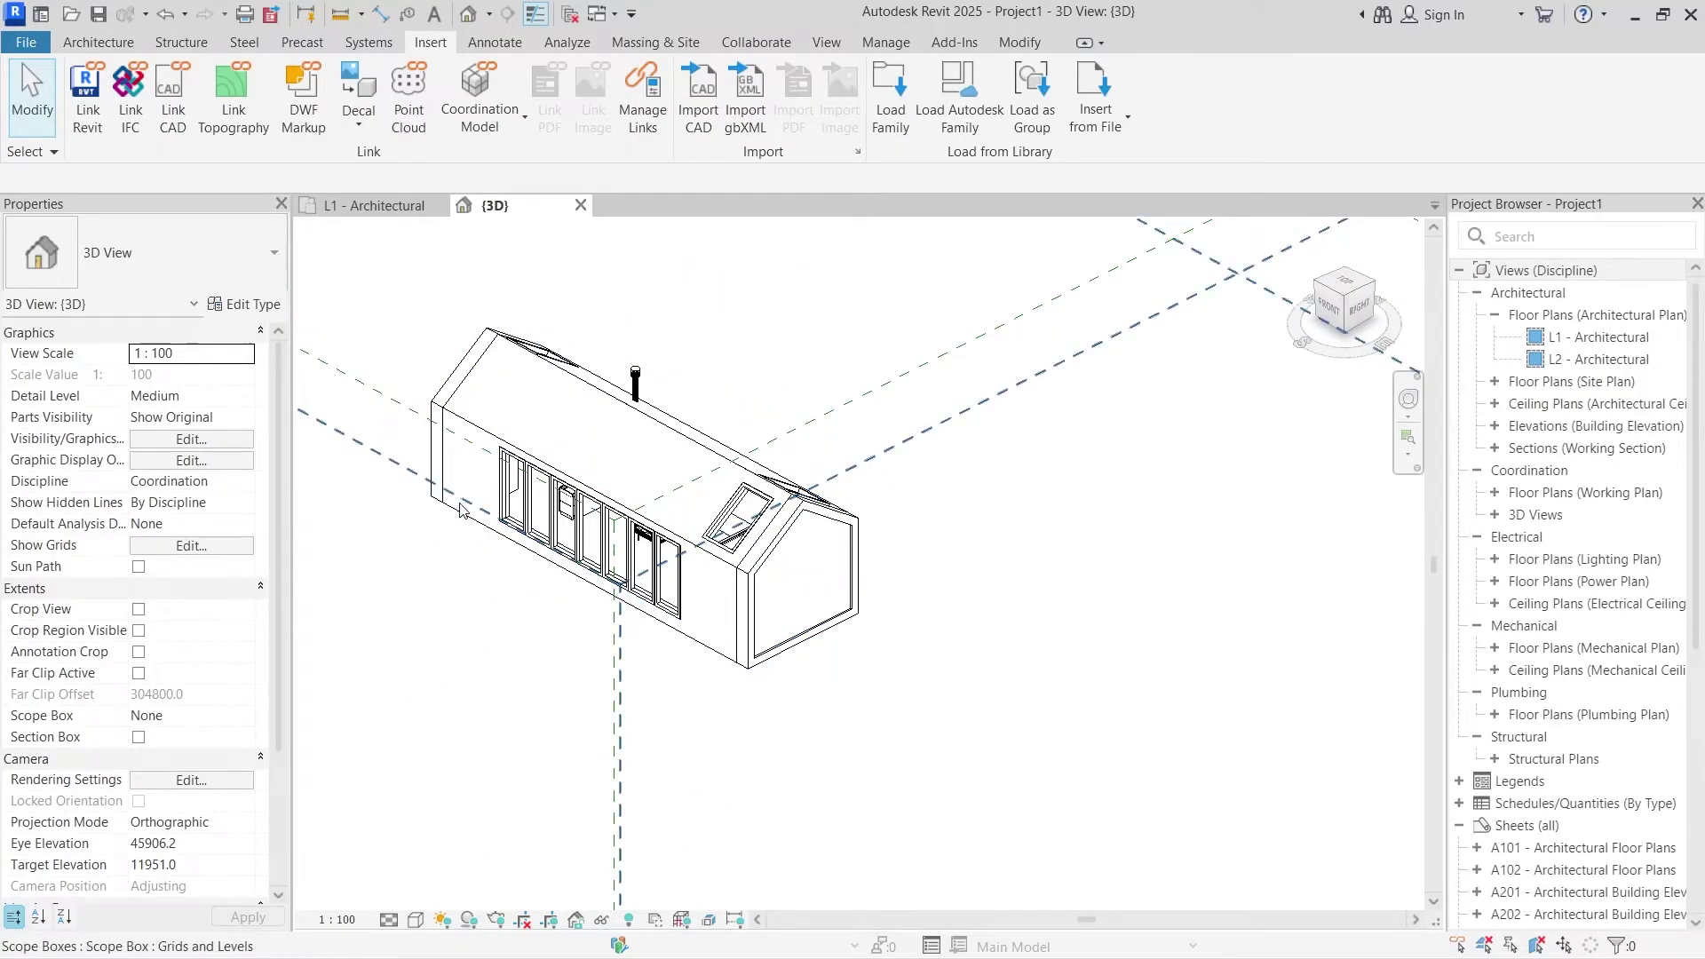
scroll(462, 503, up, 3)
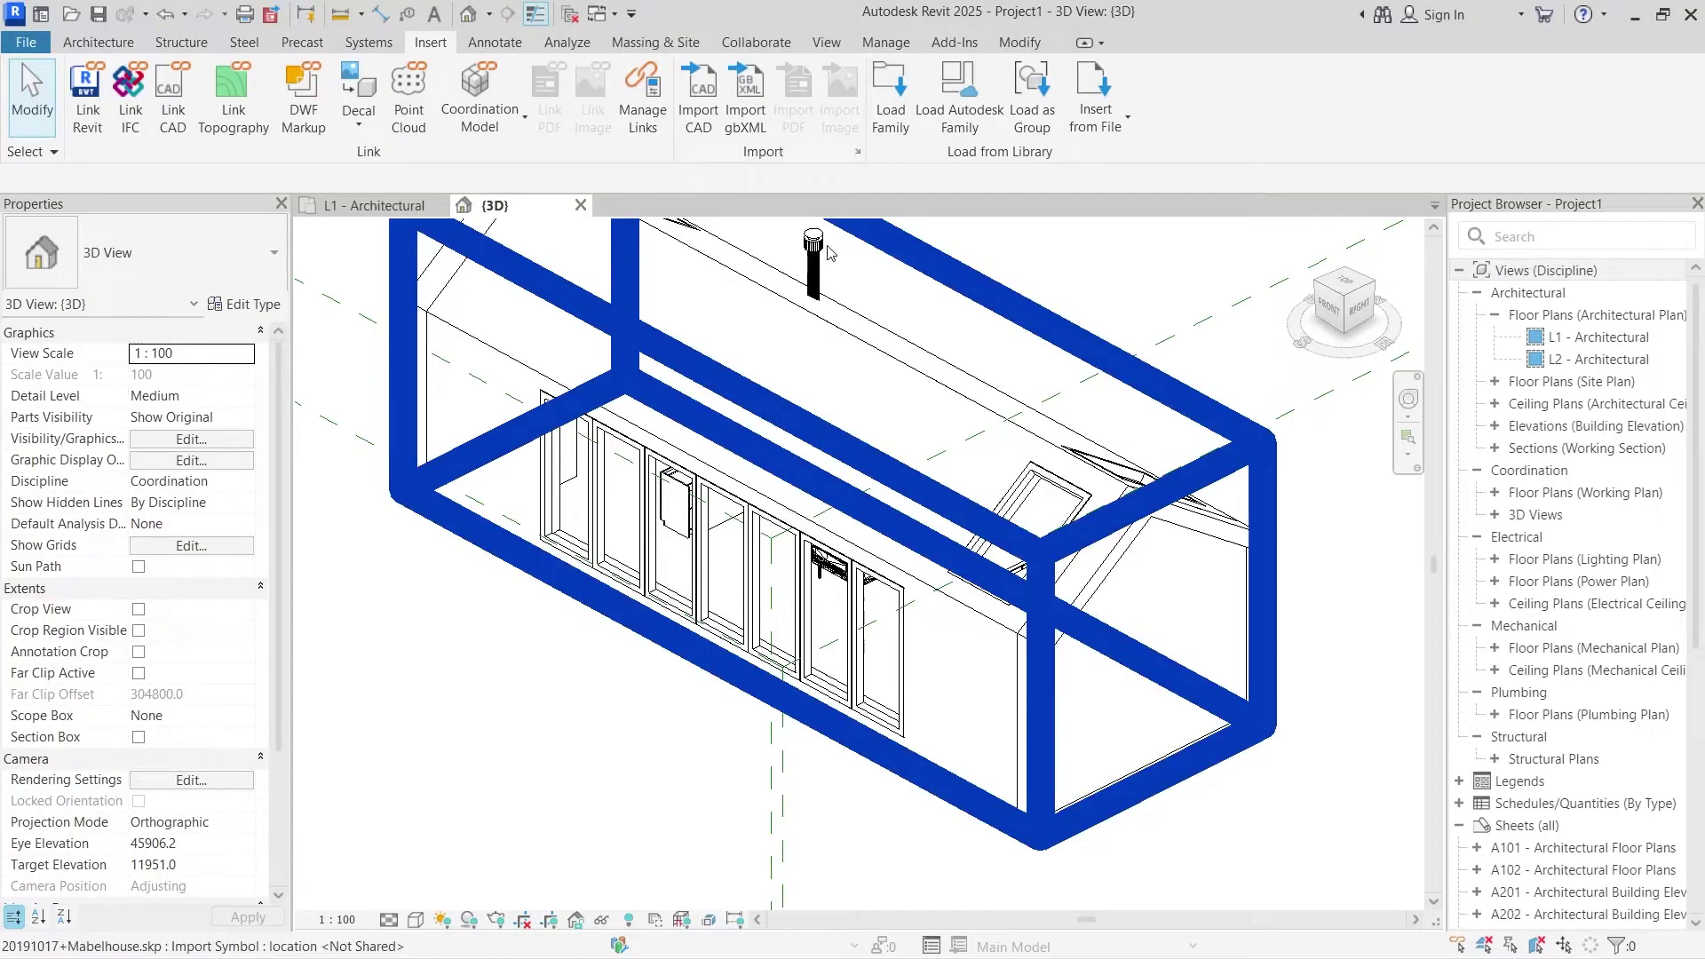
scroll(829, 253, down, 4)
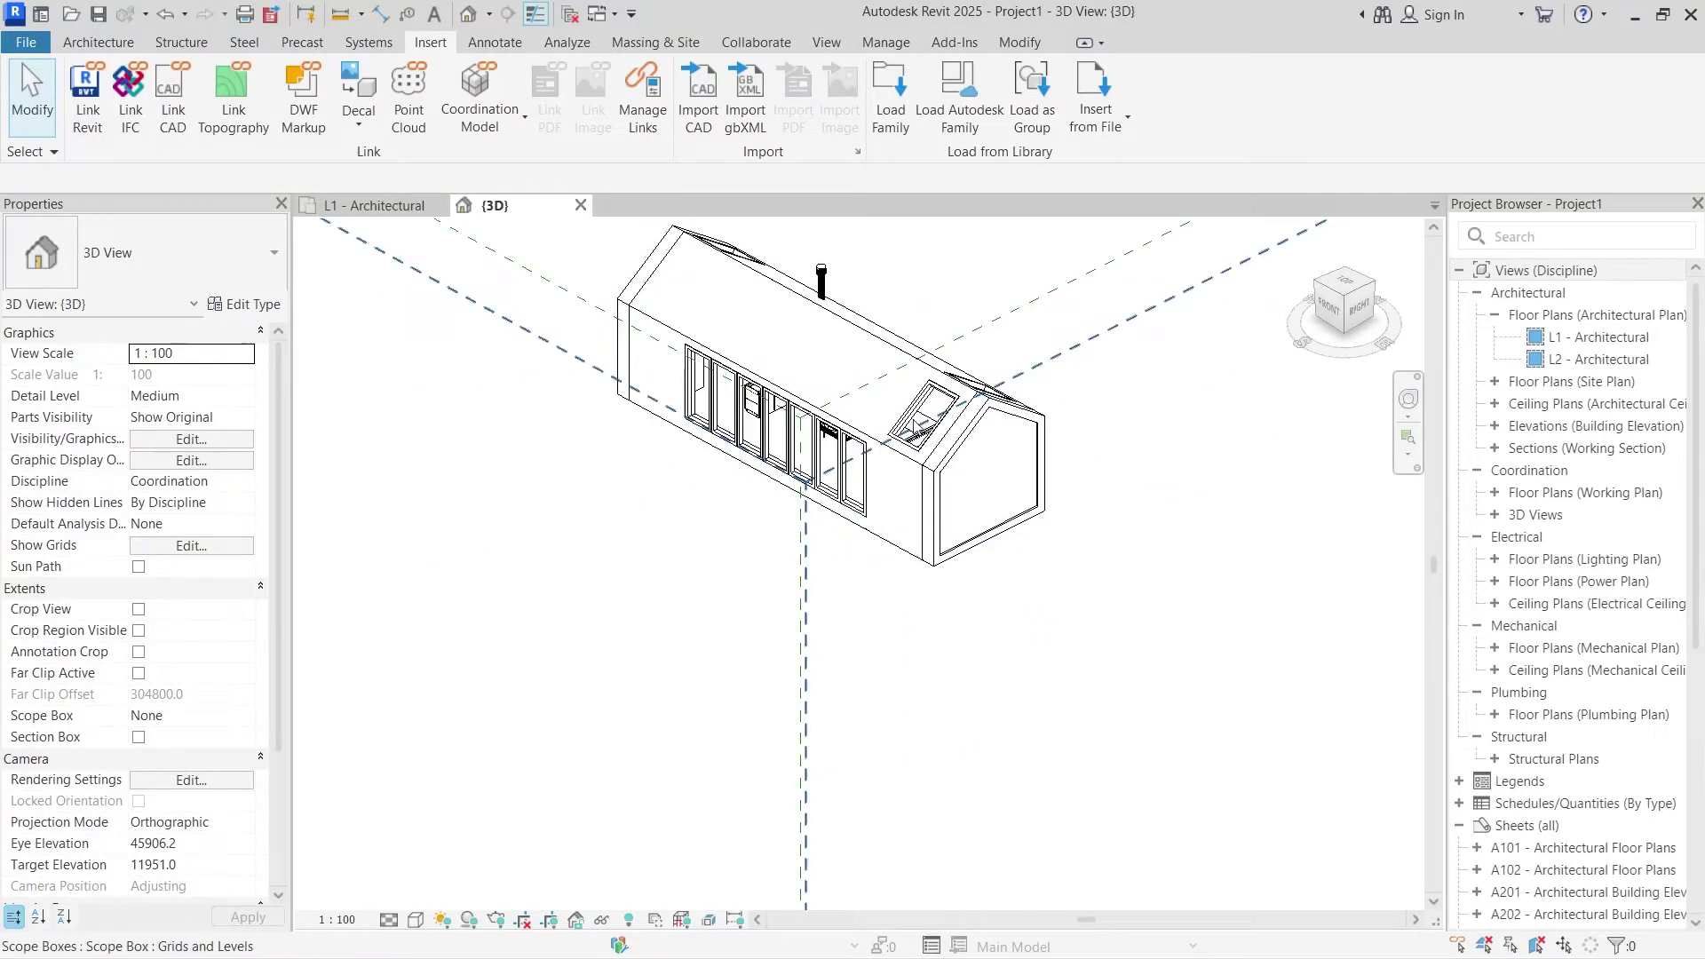
scroll(915, 428, up, 3)
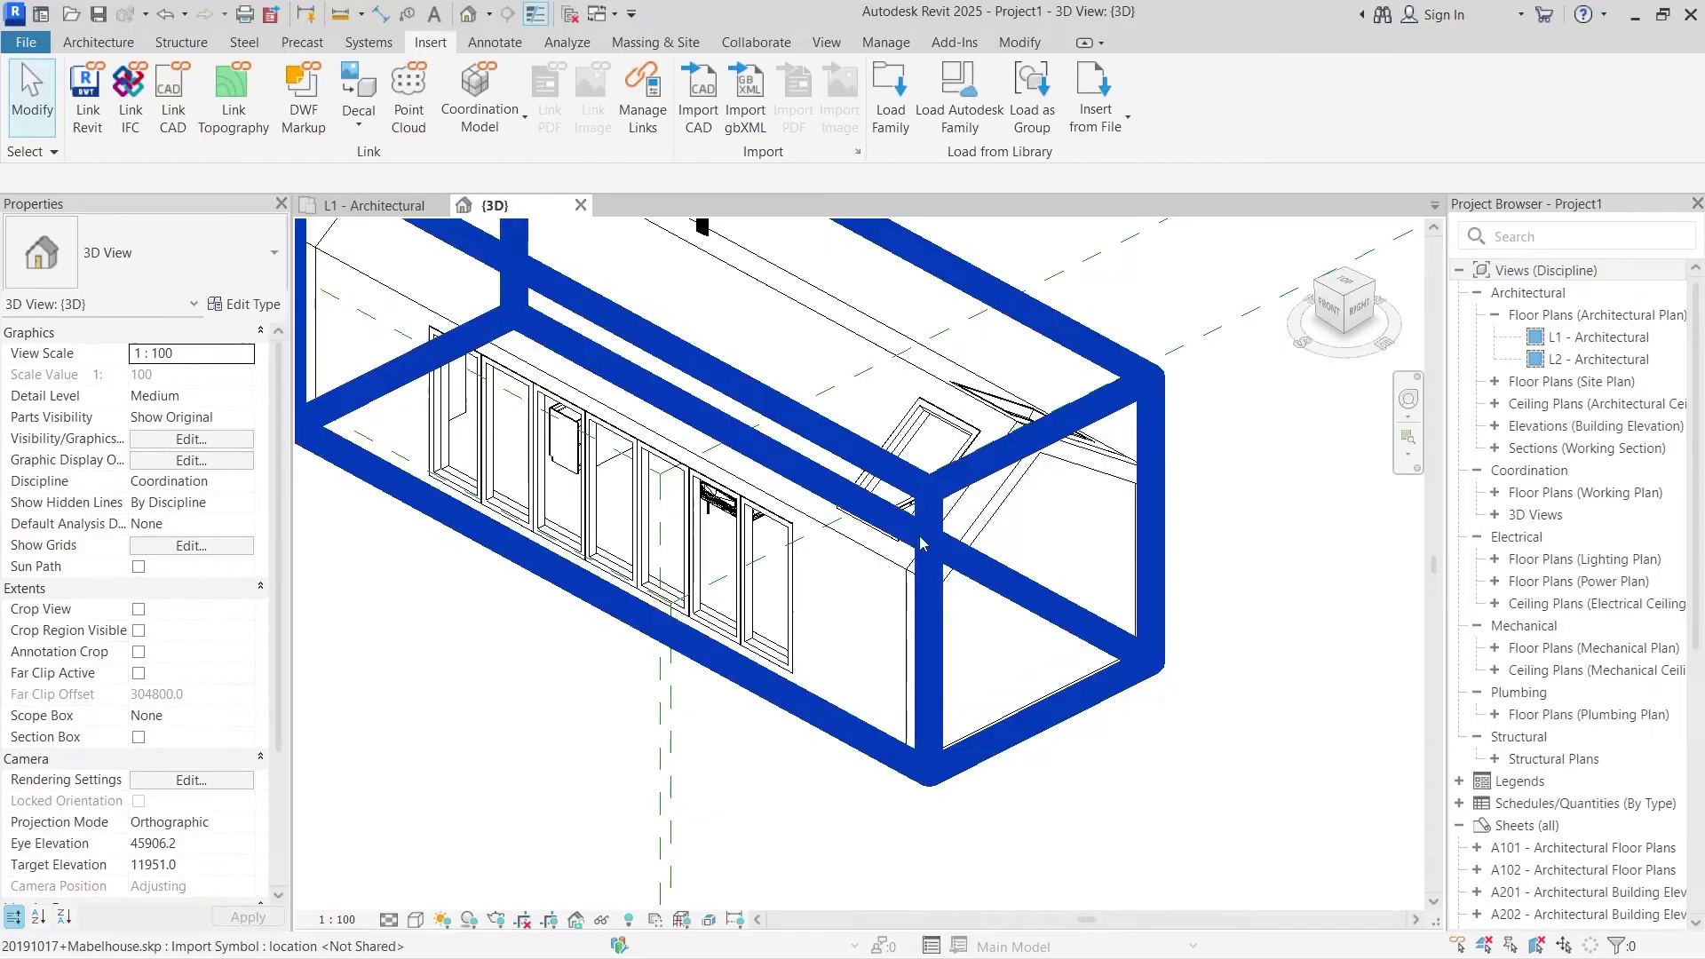
scroll(921, 544, down, 3)
scroll(956, 460, up, 1)
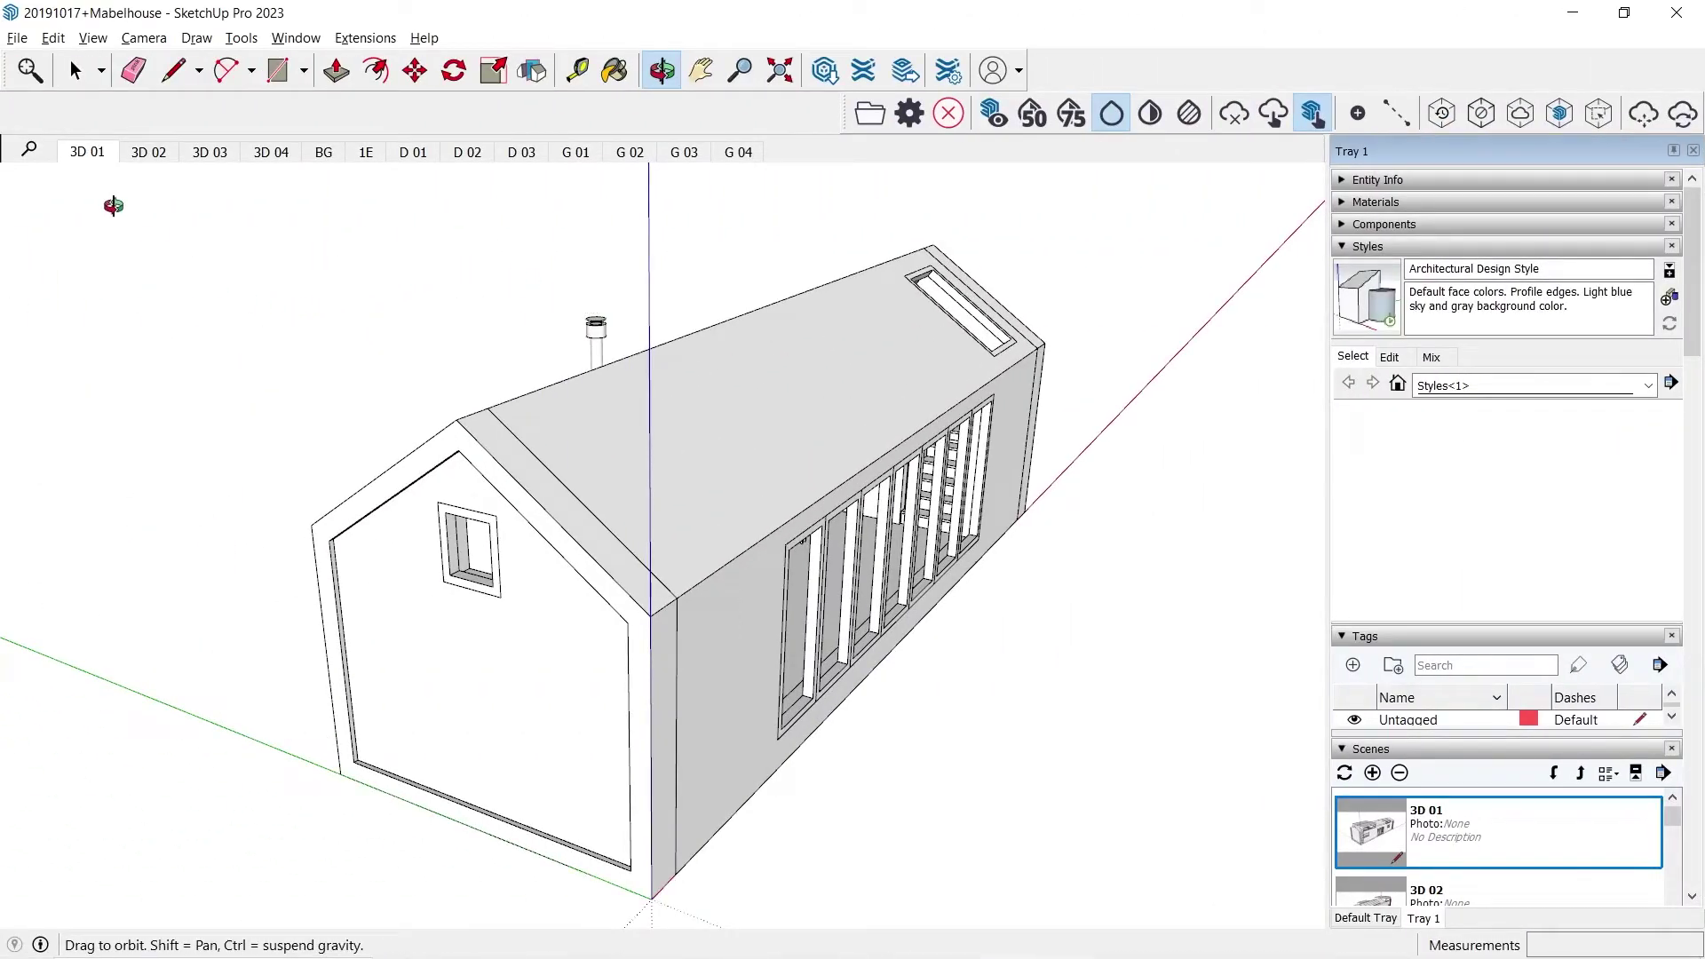
- Export the model as AutoCAD DWG 20191017+Mabelhouse.dwg to Documents and acknowledge the completion message
click(22, 40)
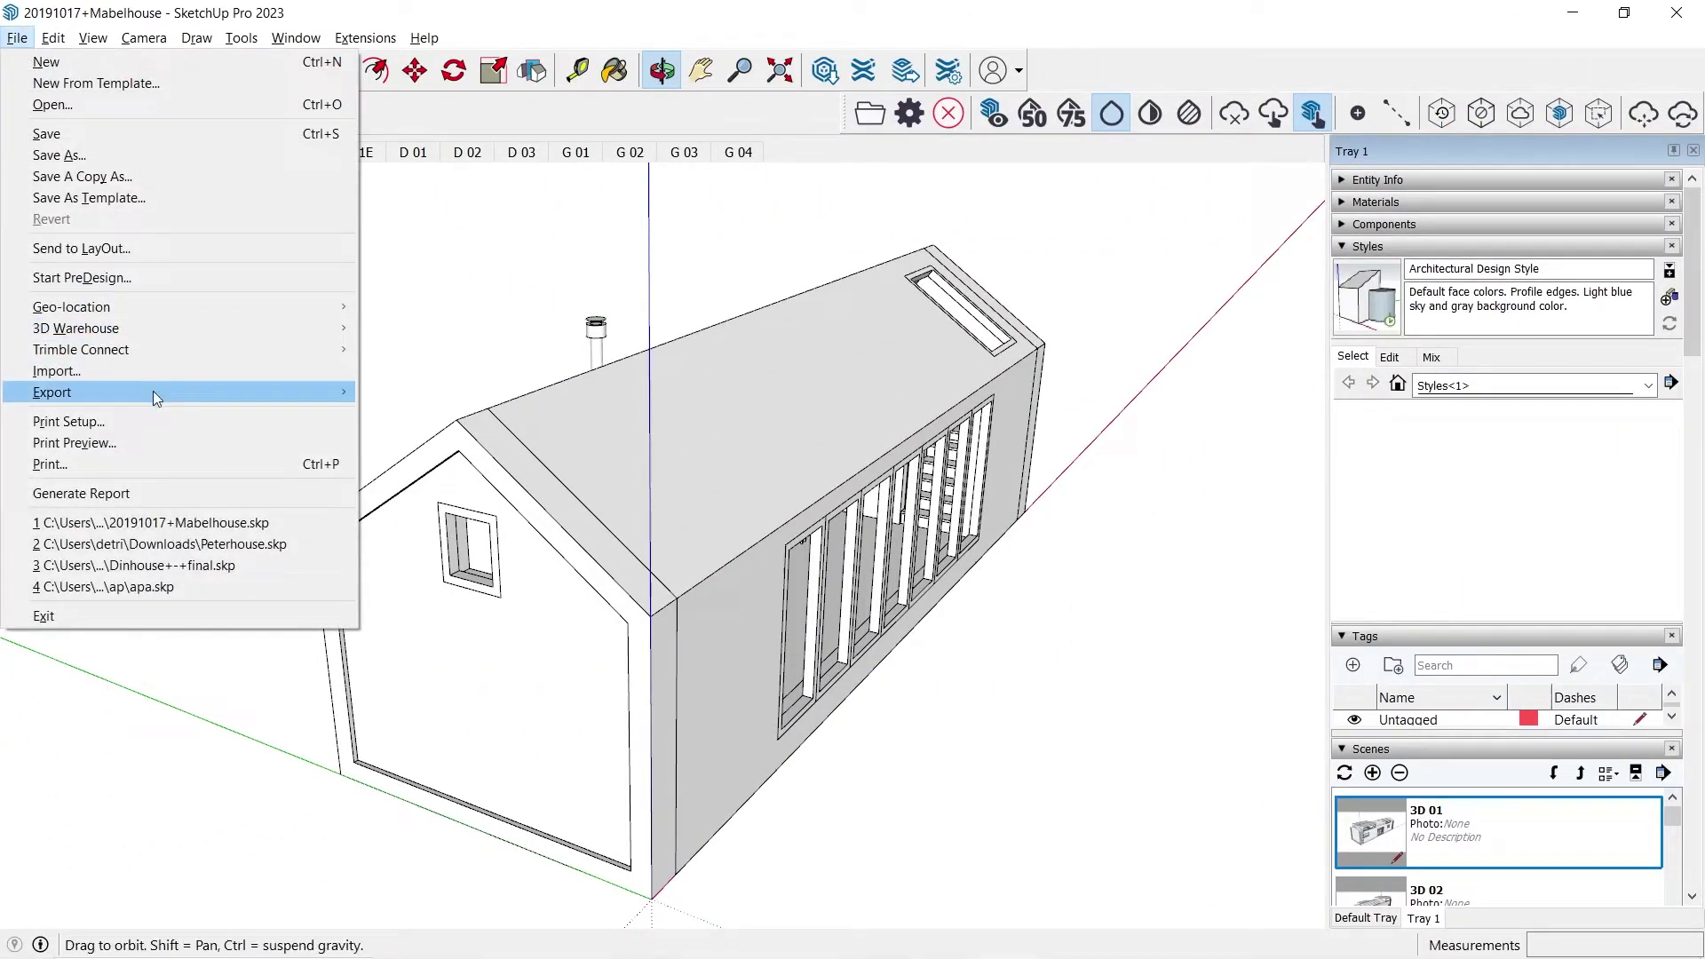
mouse_move(153, 392)
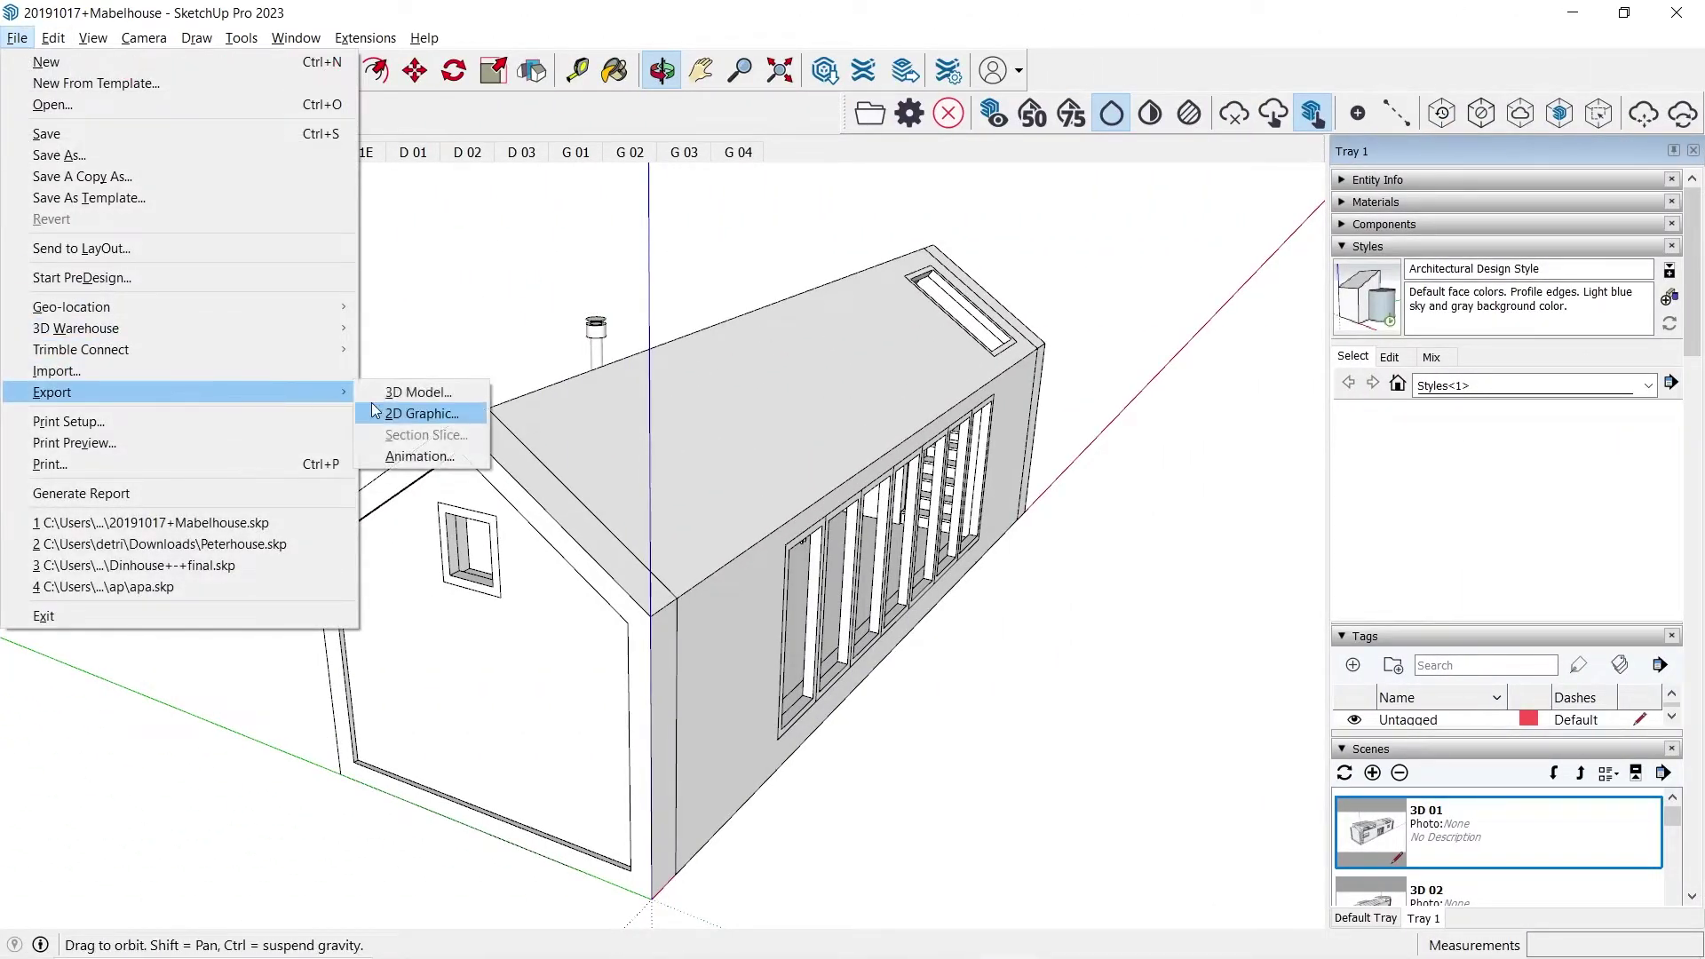
click(419, 394)
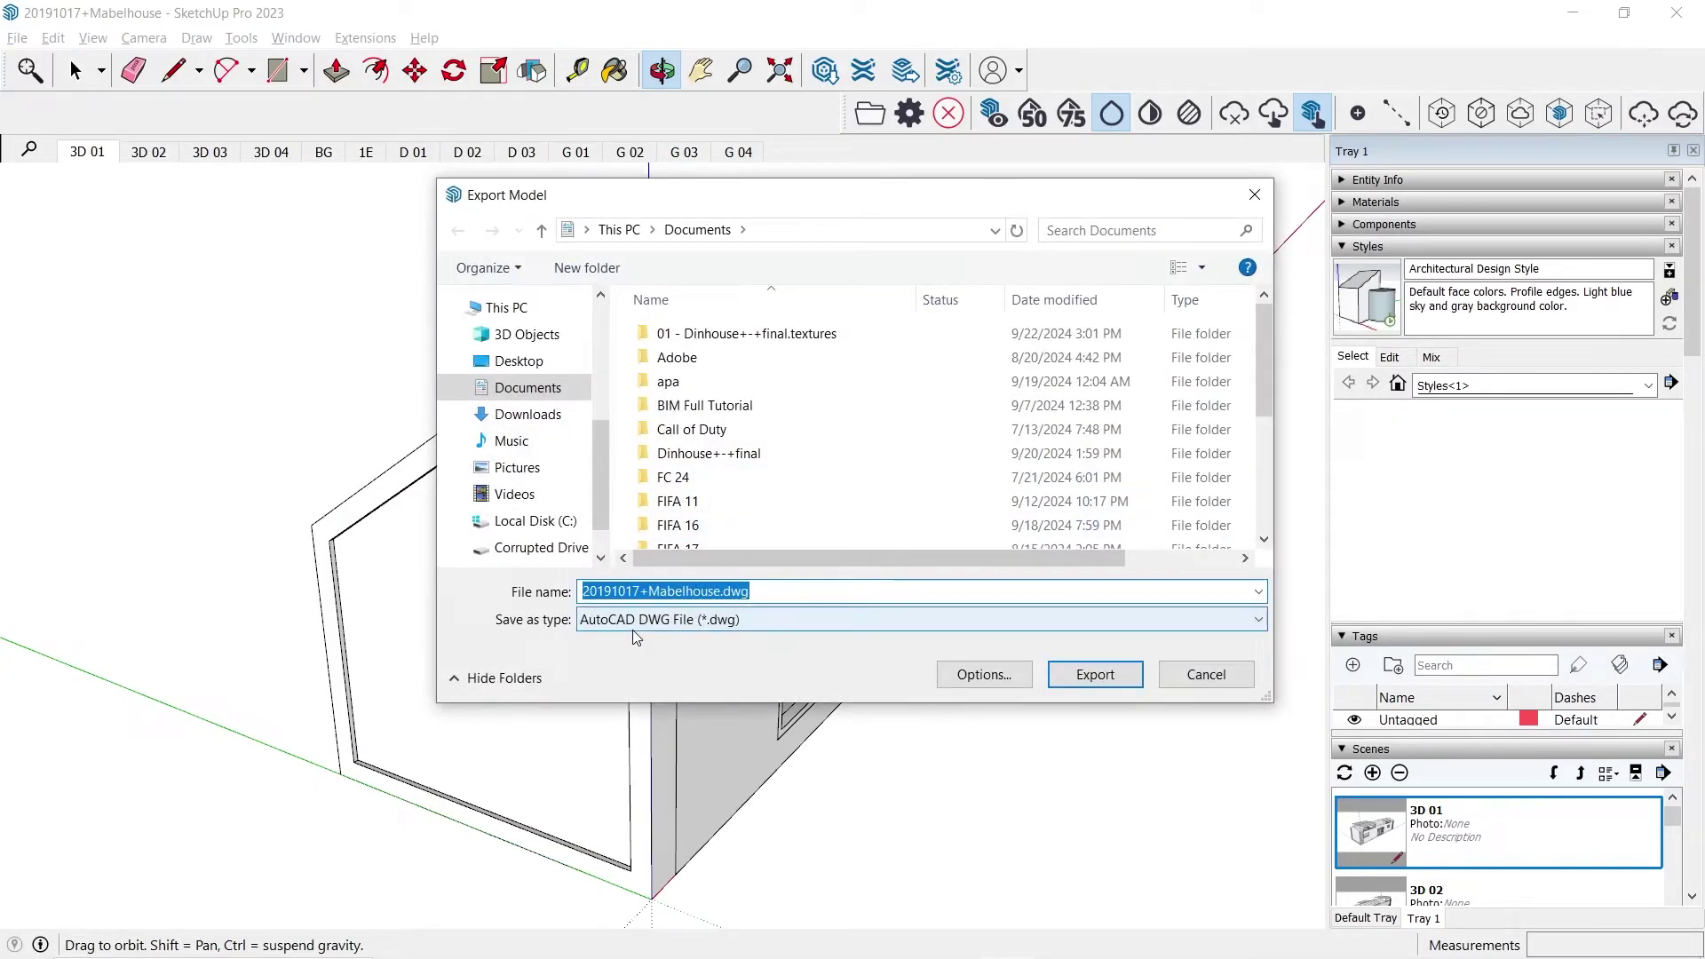
click(671, 620)
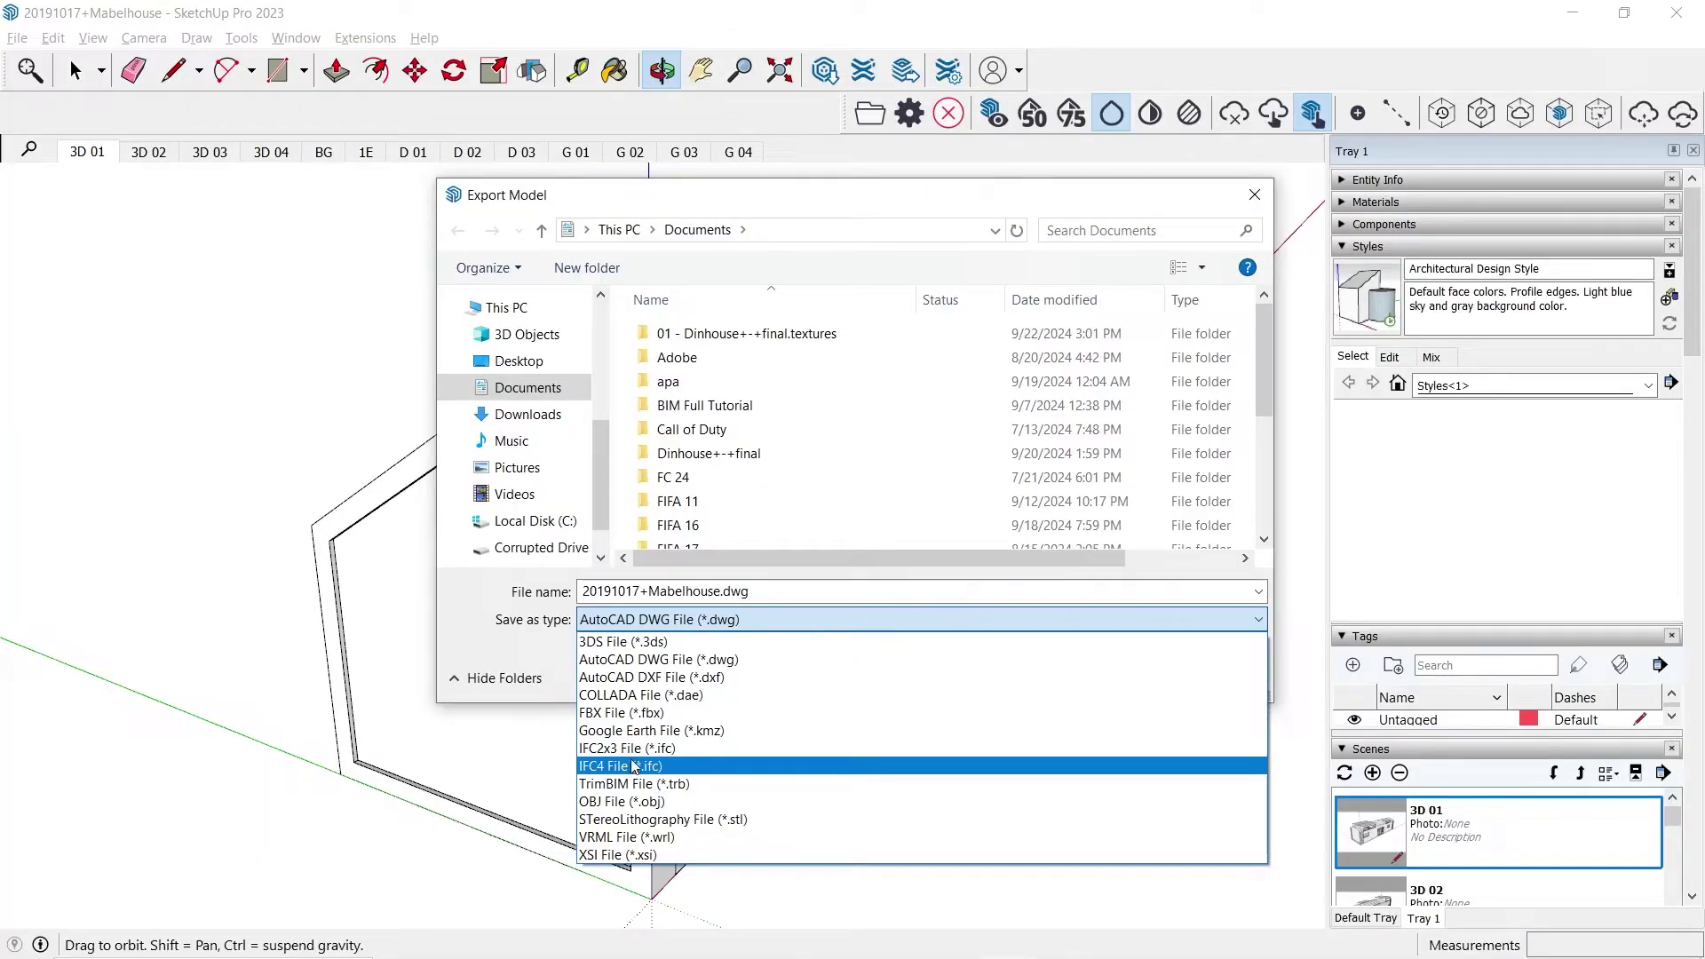
click(675, 662)
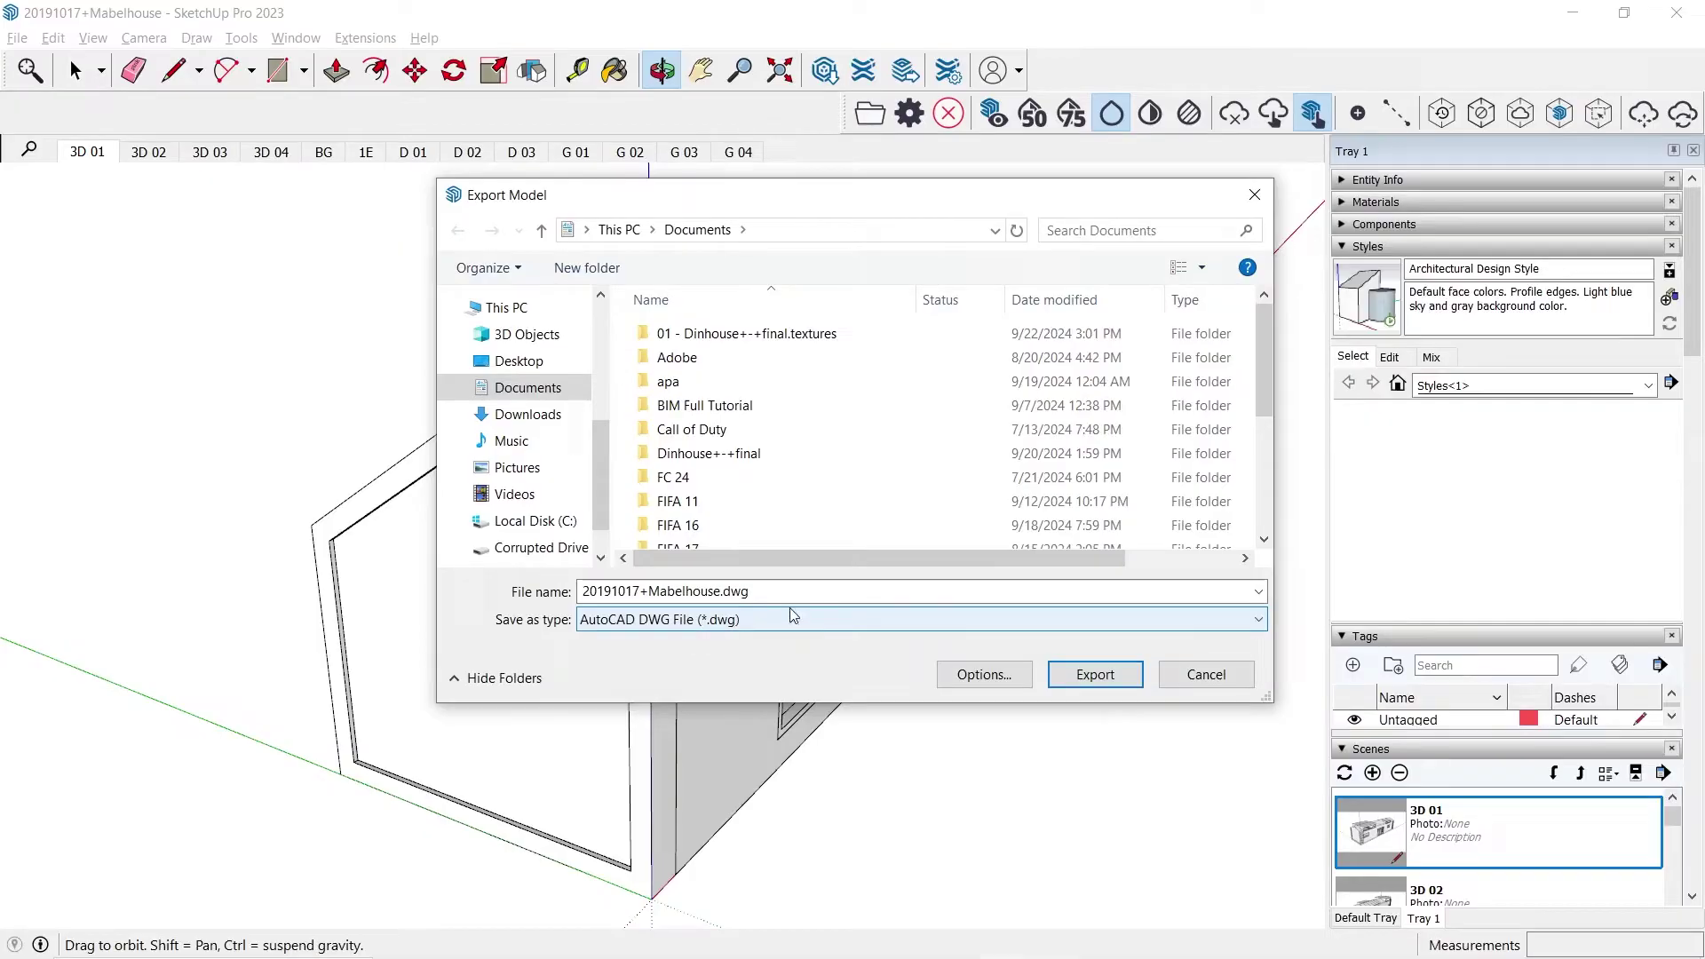
click(1083, 676)
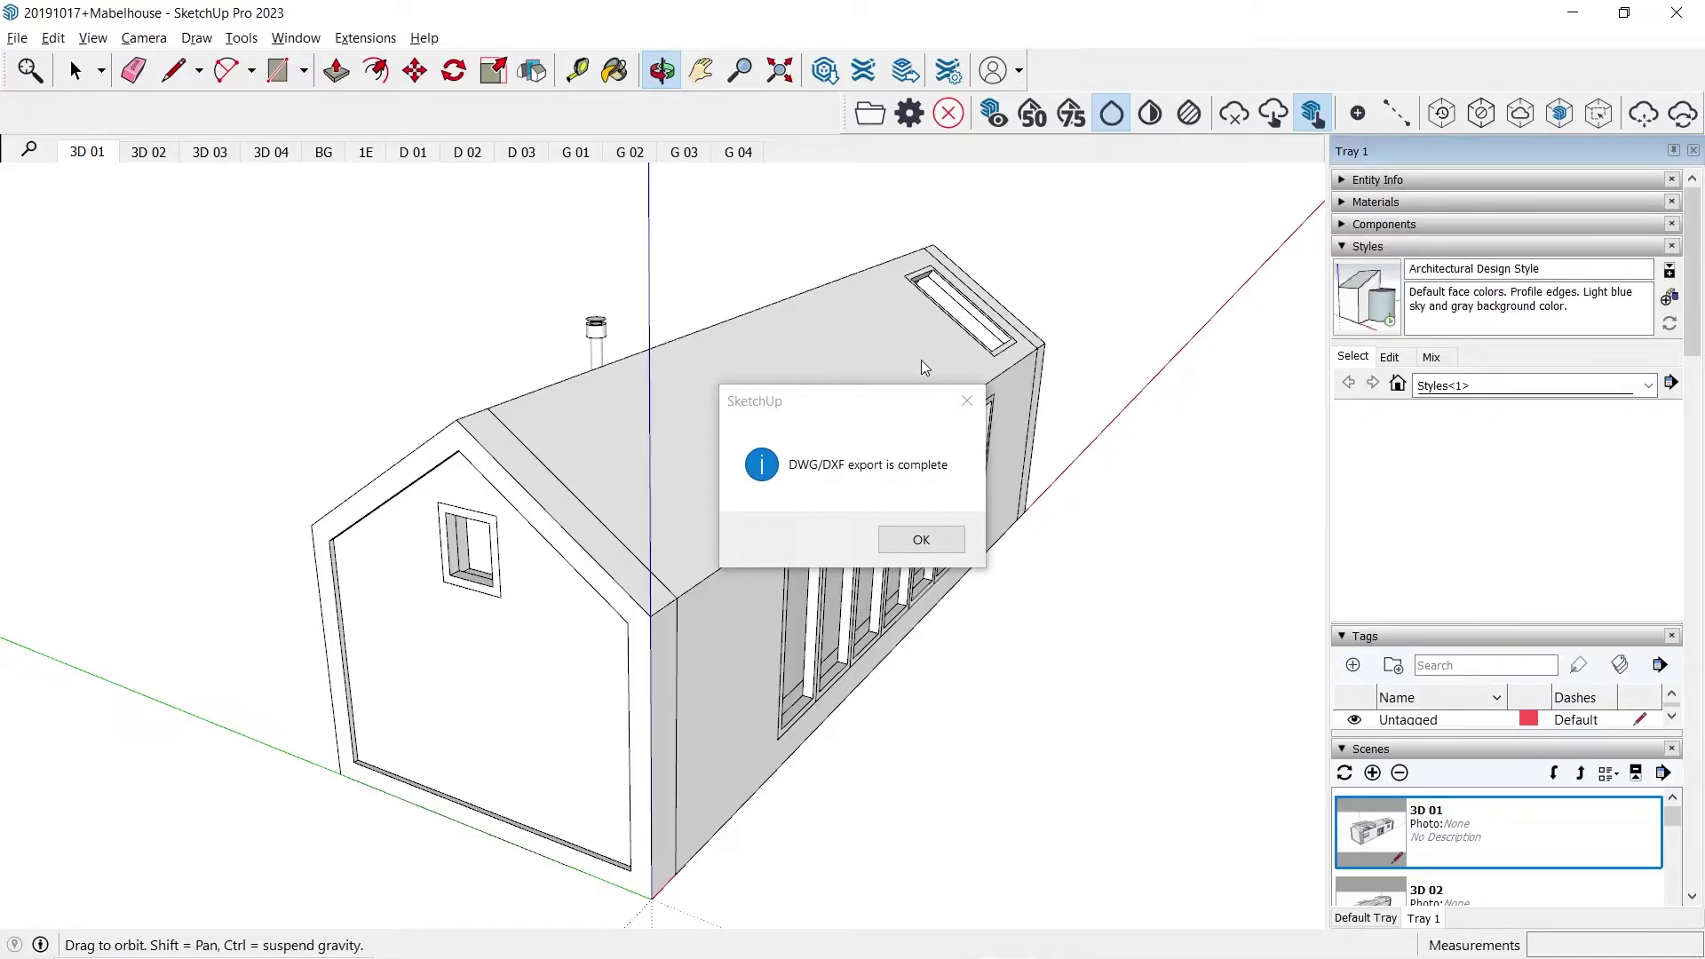
drag(837, 415, 809, 347)
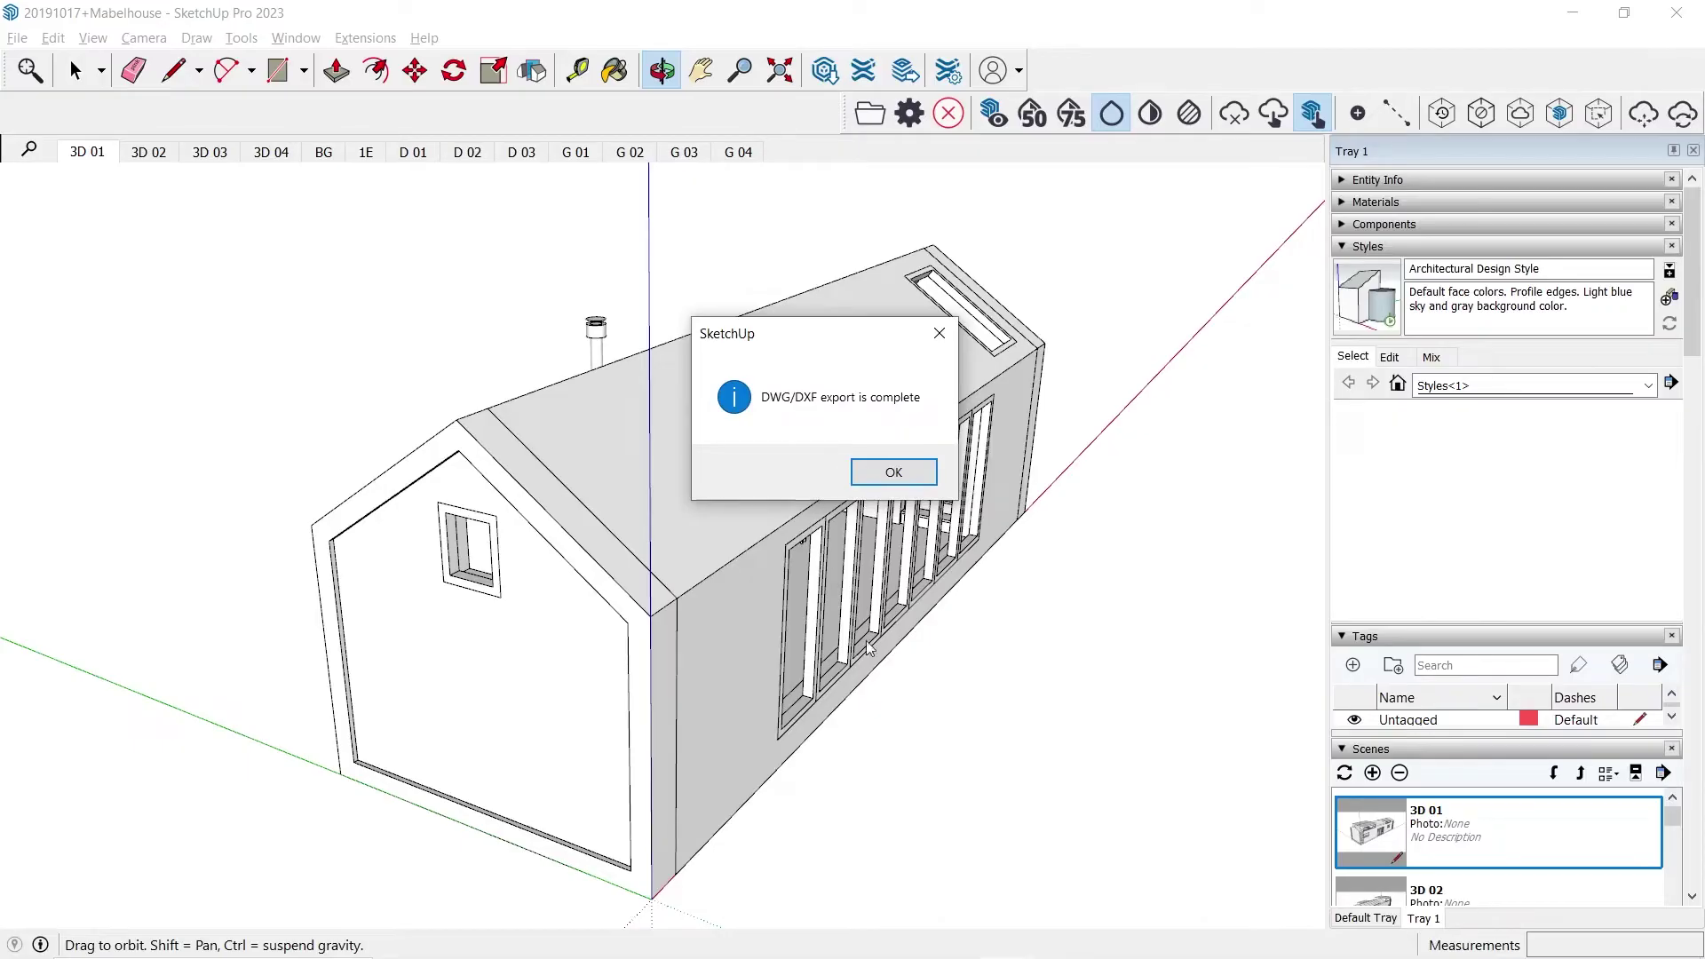
click(888, 474)
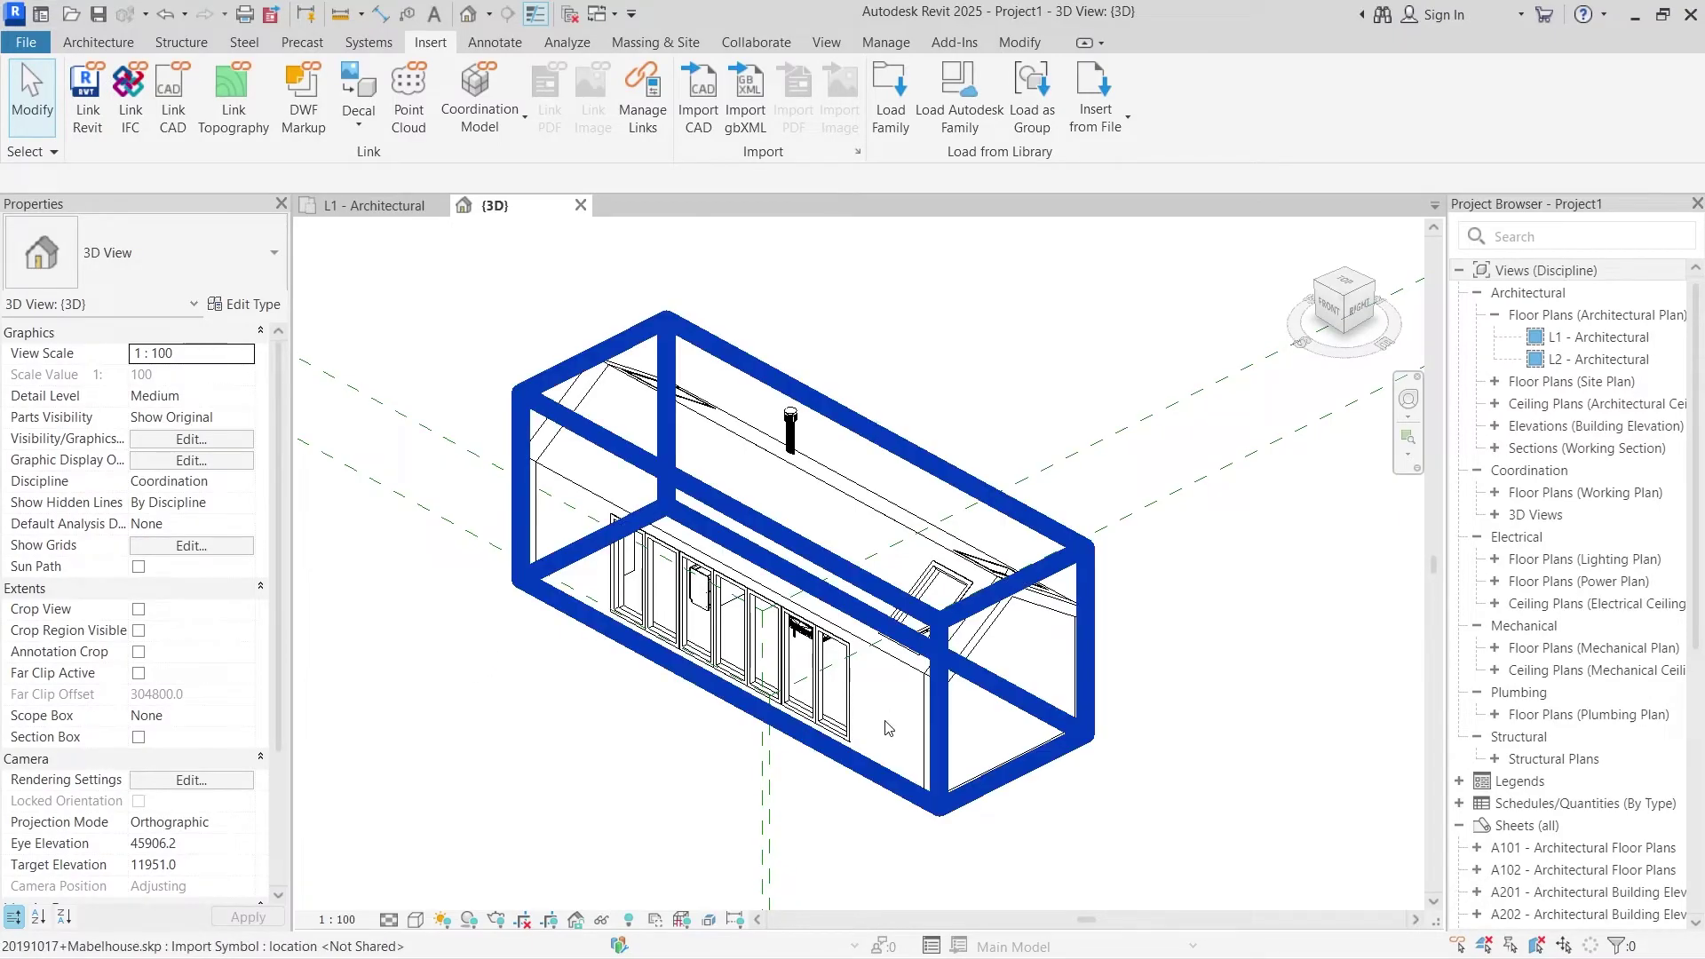
- Delete all three layers of the imported Mabelhouse SKP and return to the L1 - Architectural plan
click(917, 716)
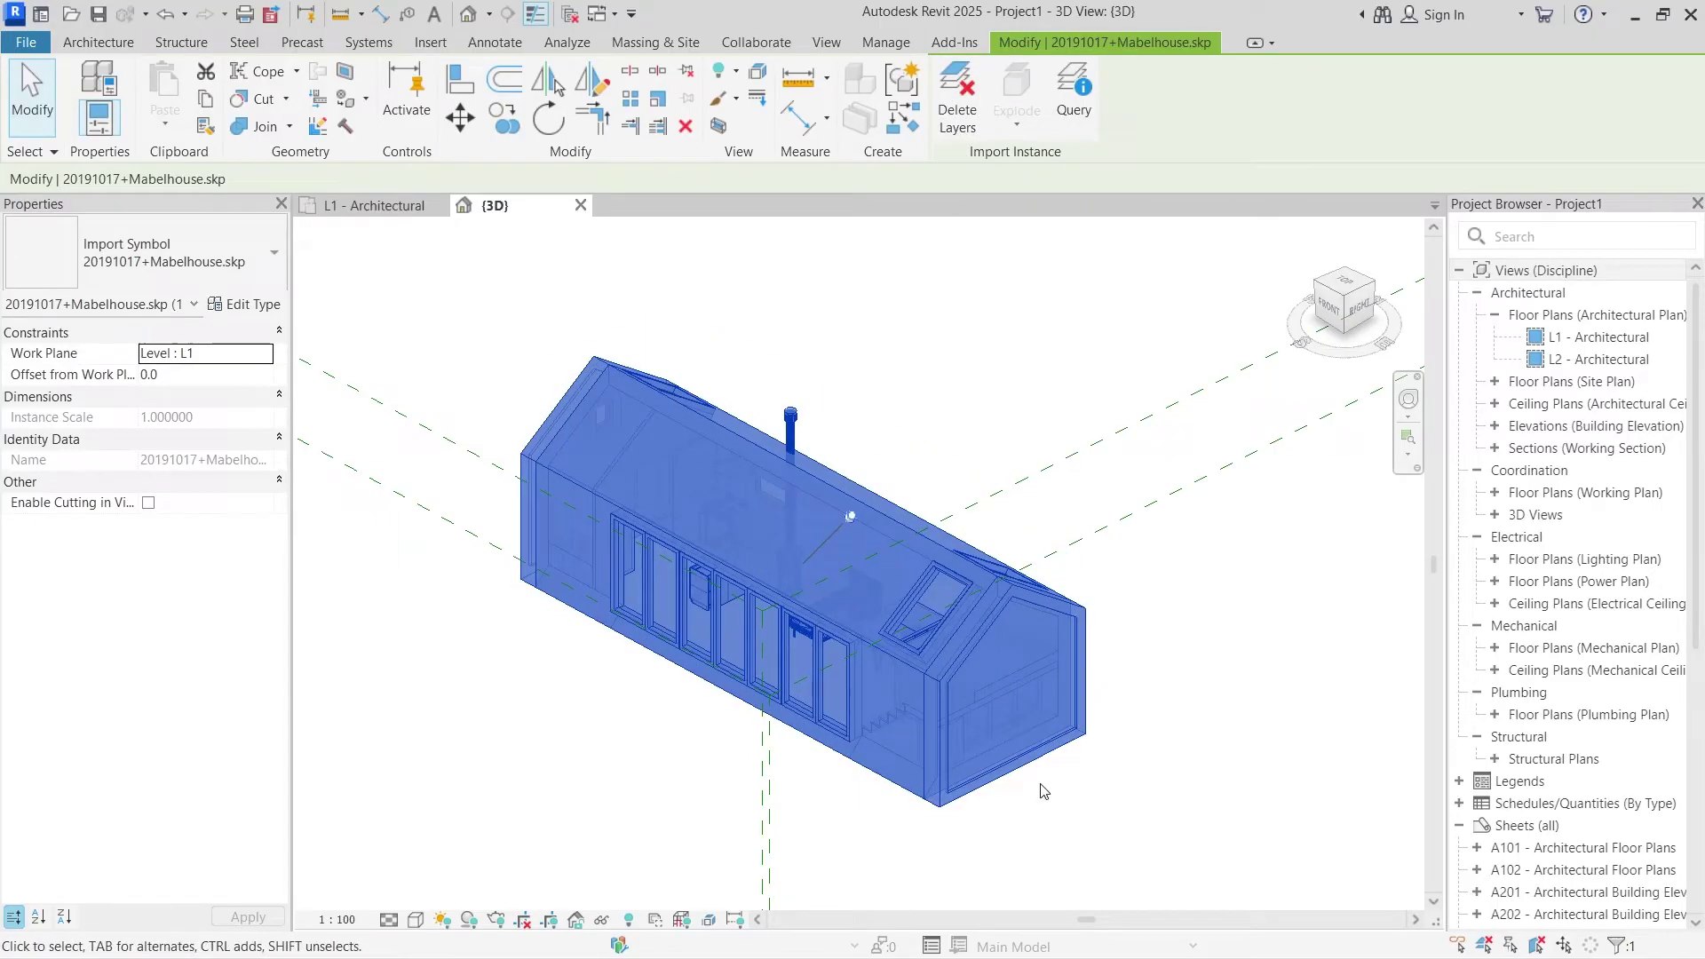
click(953, 106)
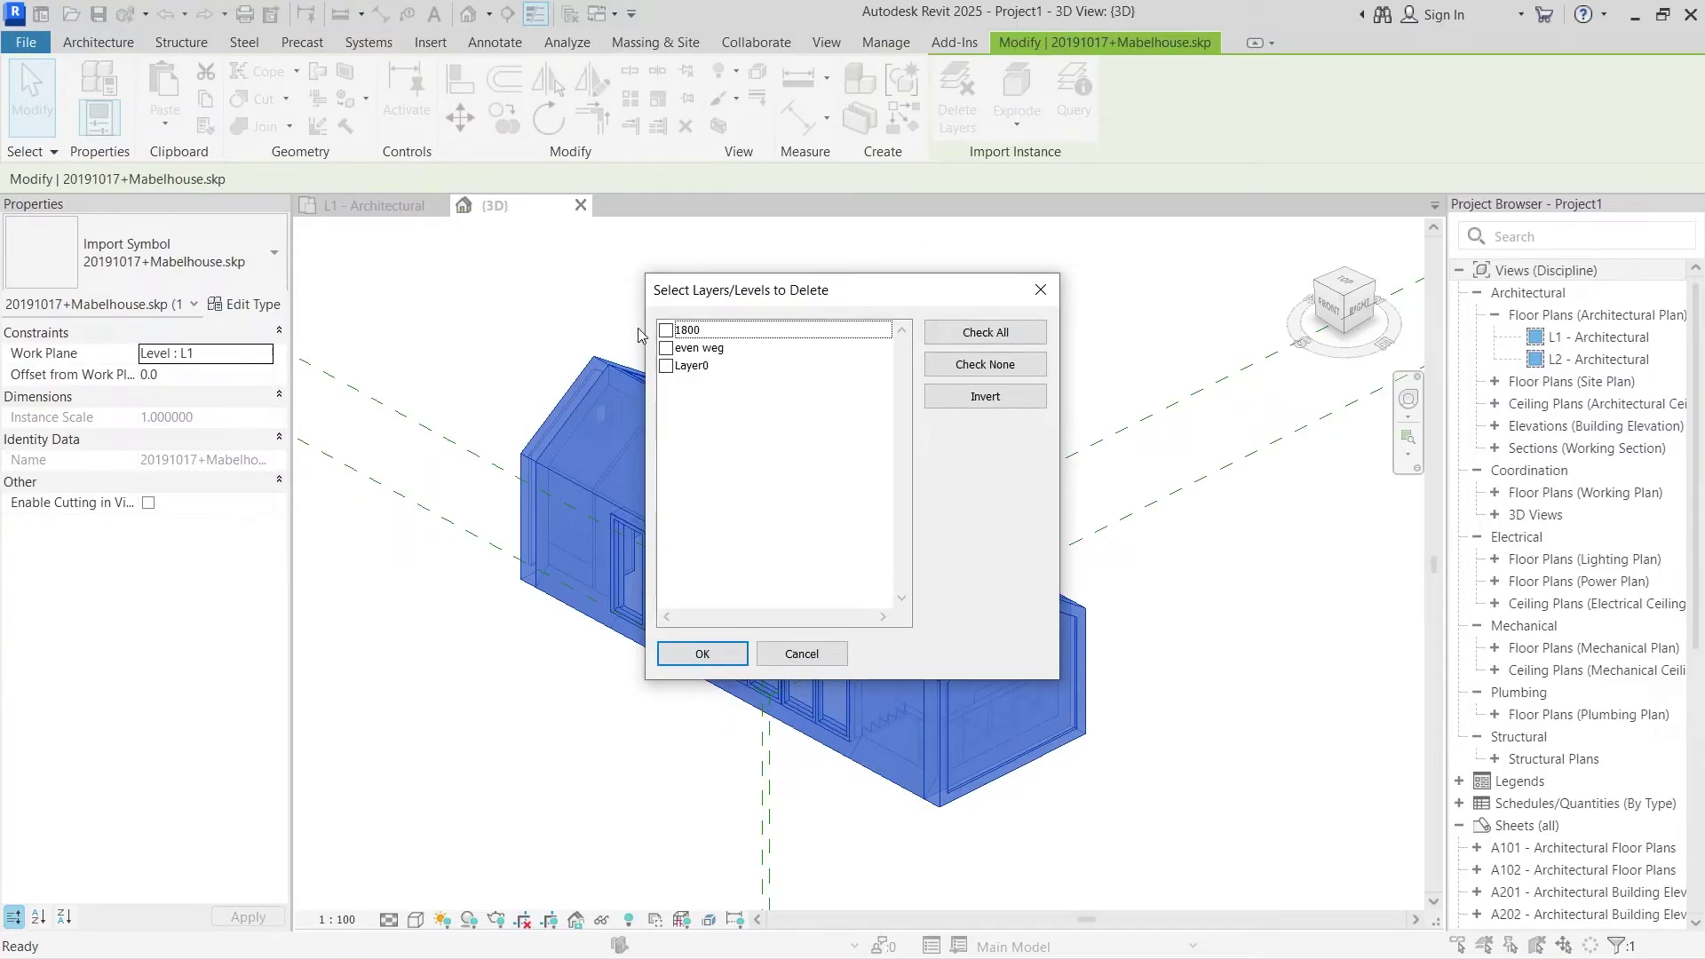
click(1010, 341)
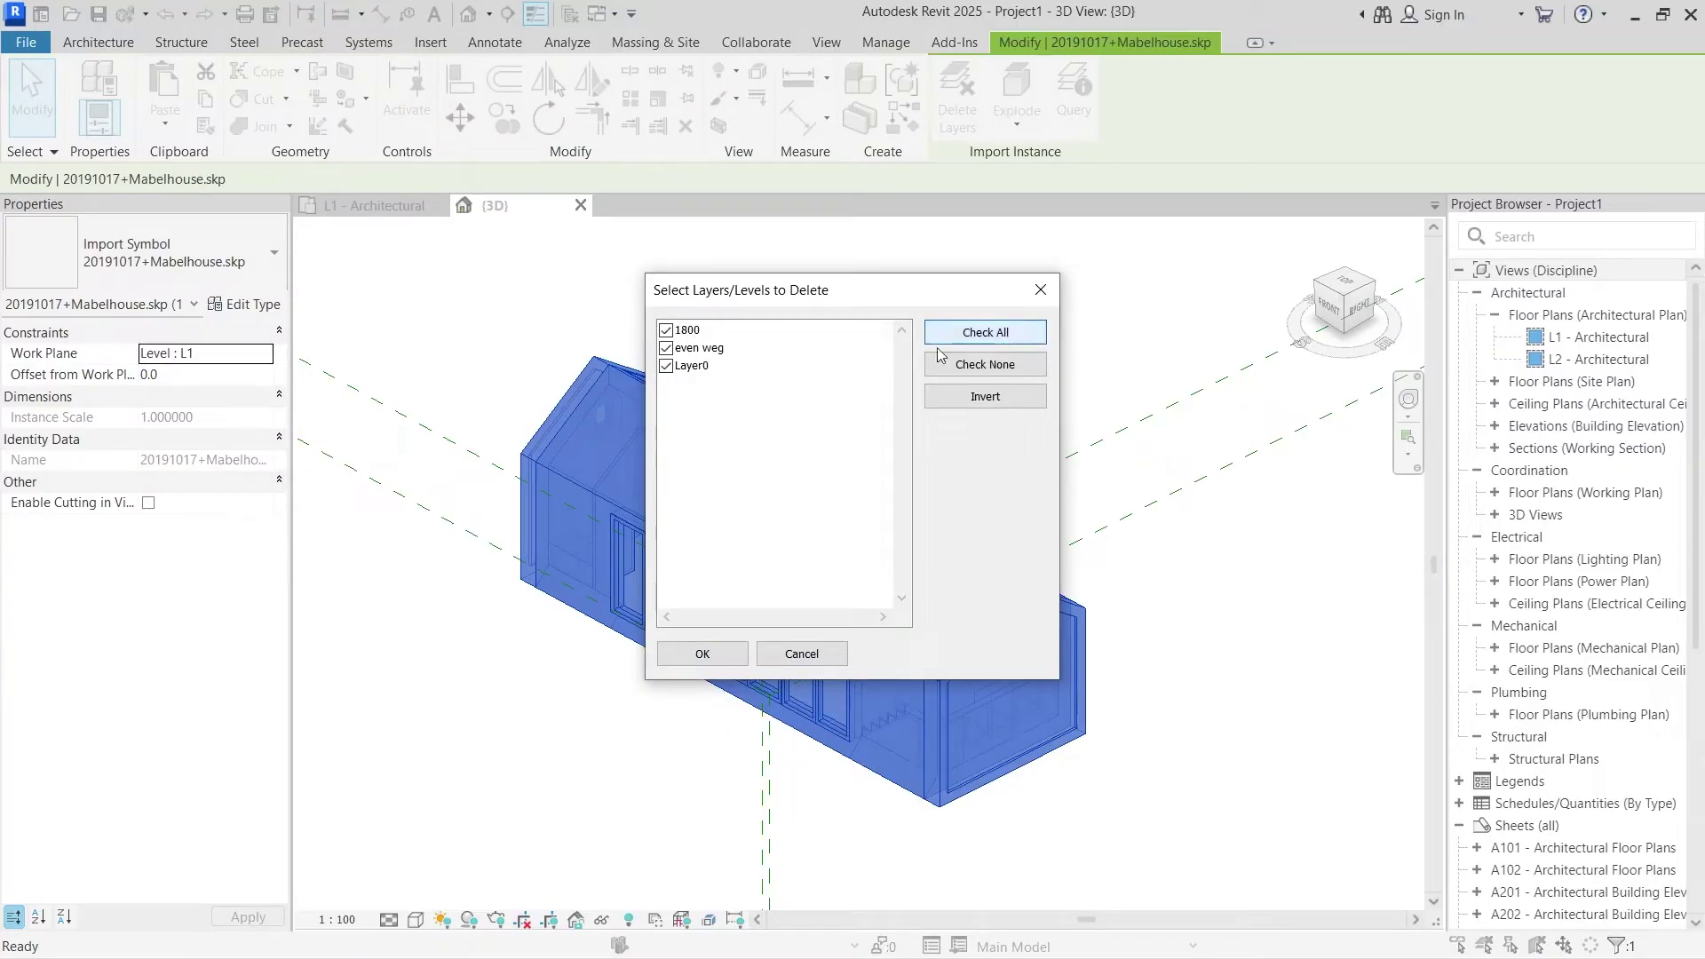
click(730, 660)
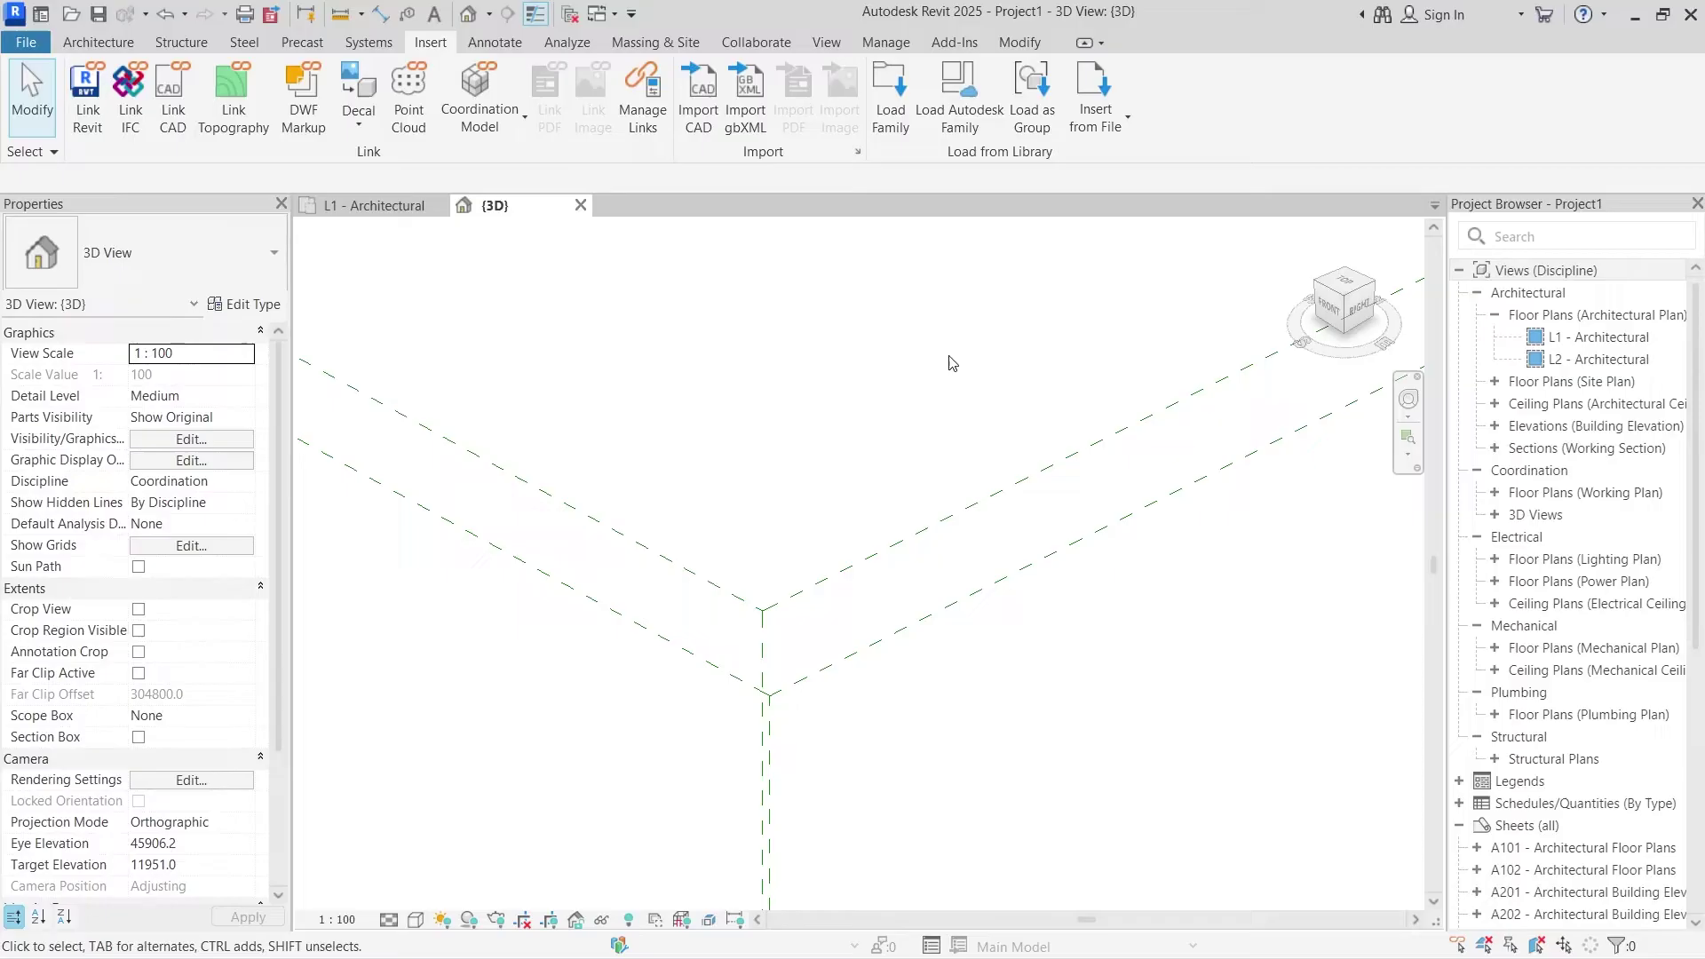
click(351, 206)
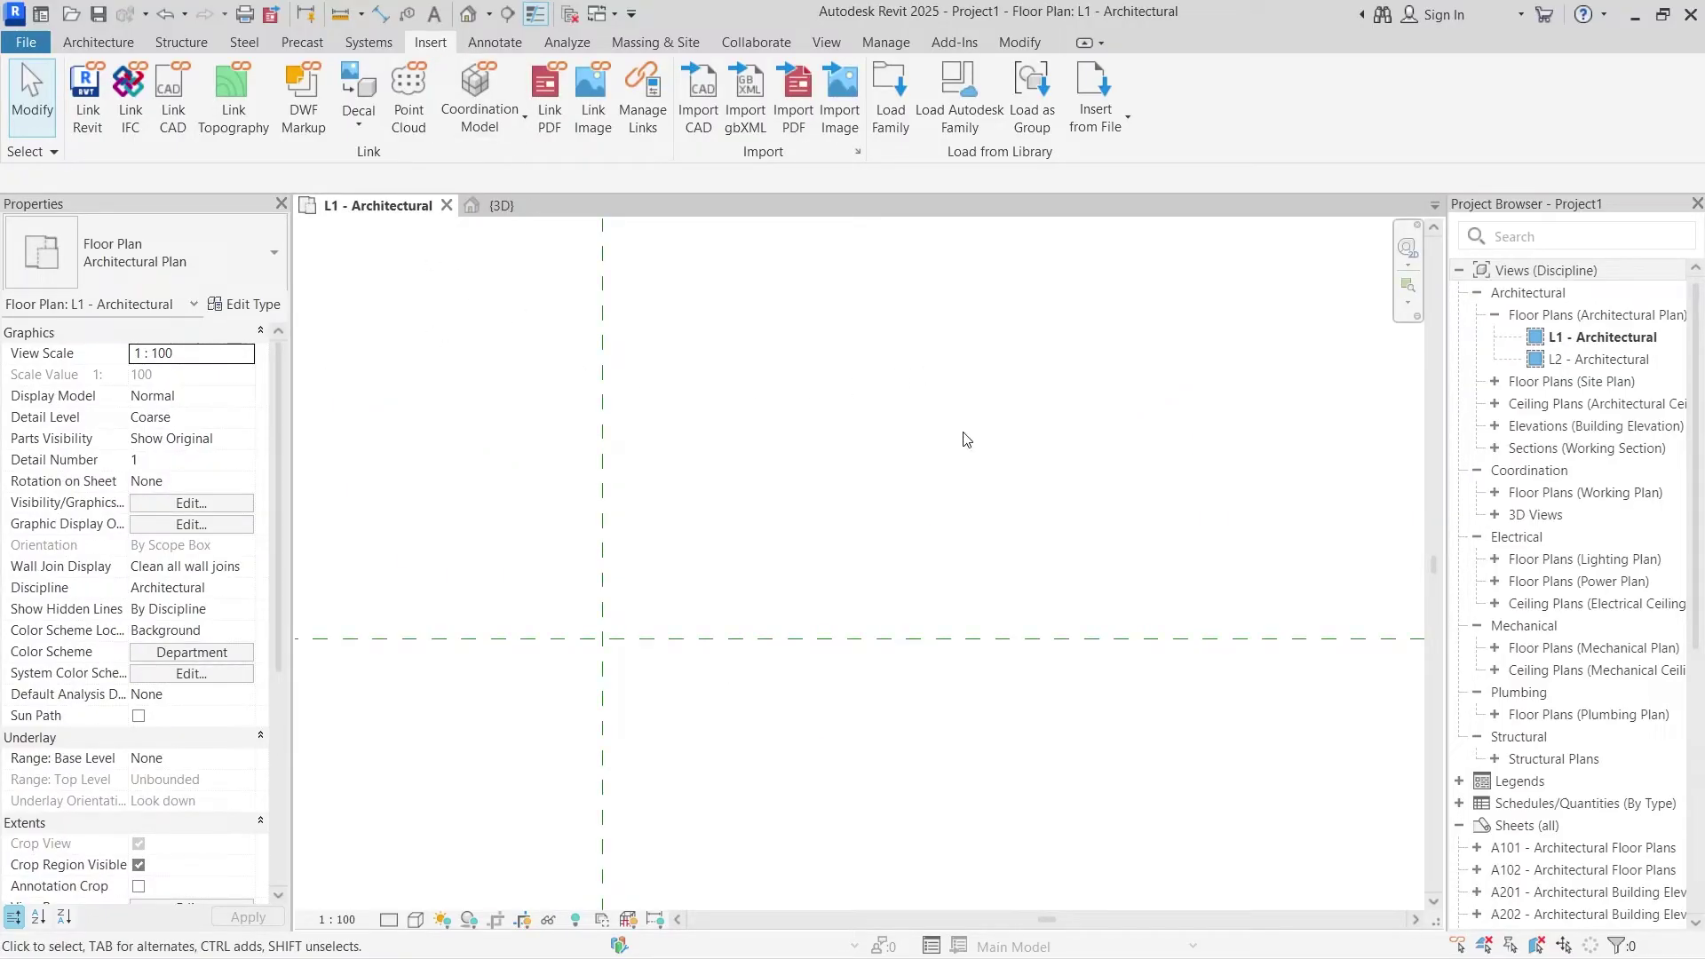
- Create a new family, Family1, from the Generic Model.rft template
click(26, 42)
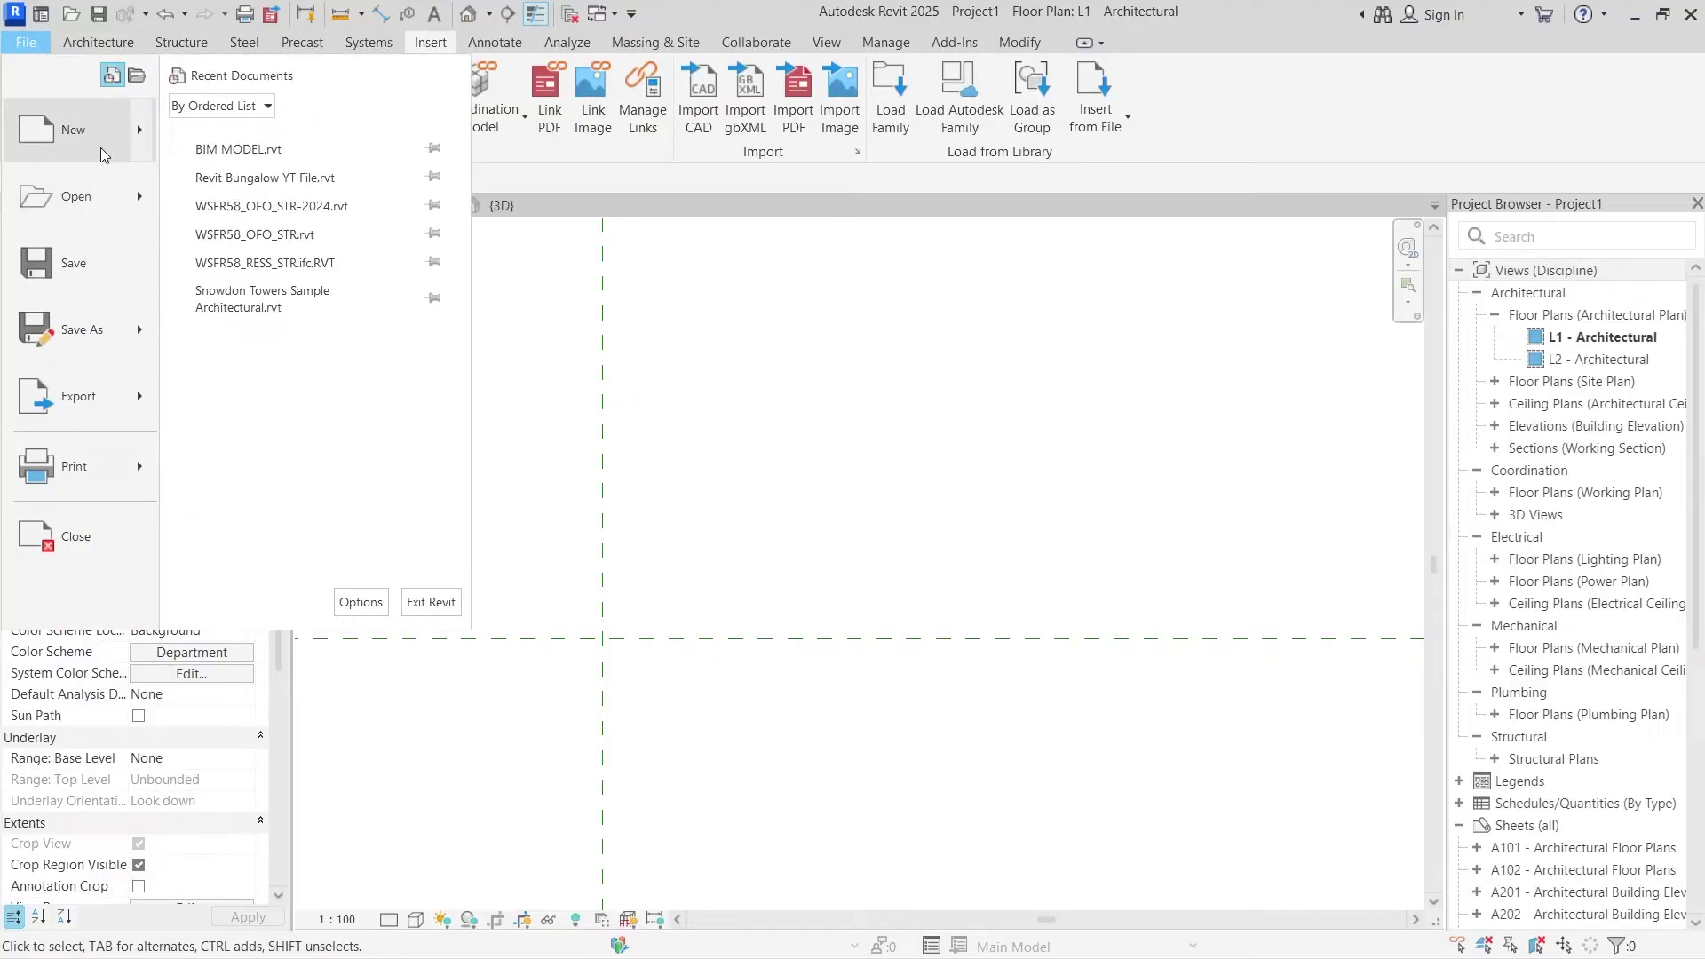
mouse_move(99, 148)
click(286, 209)
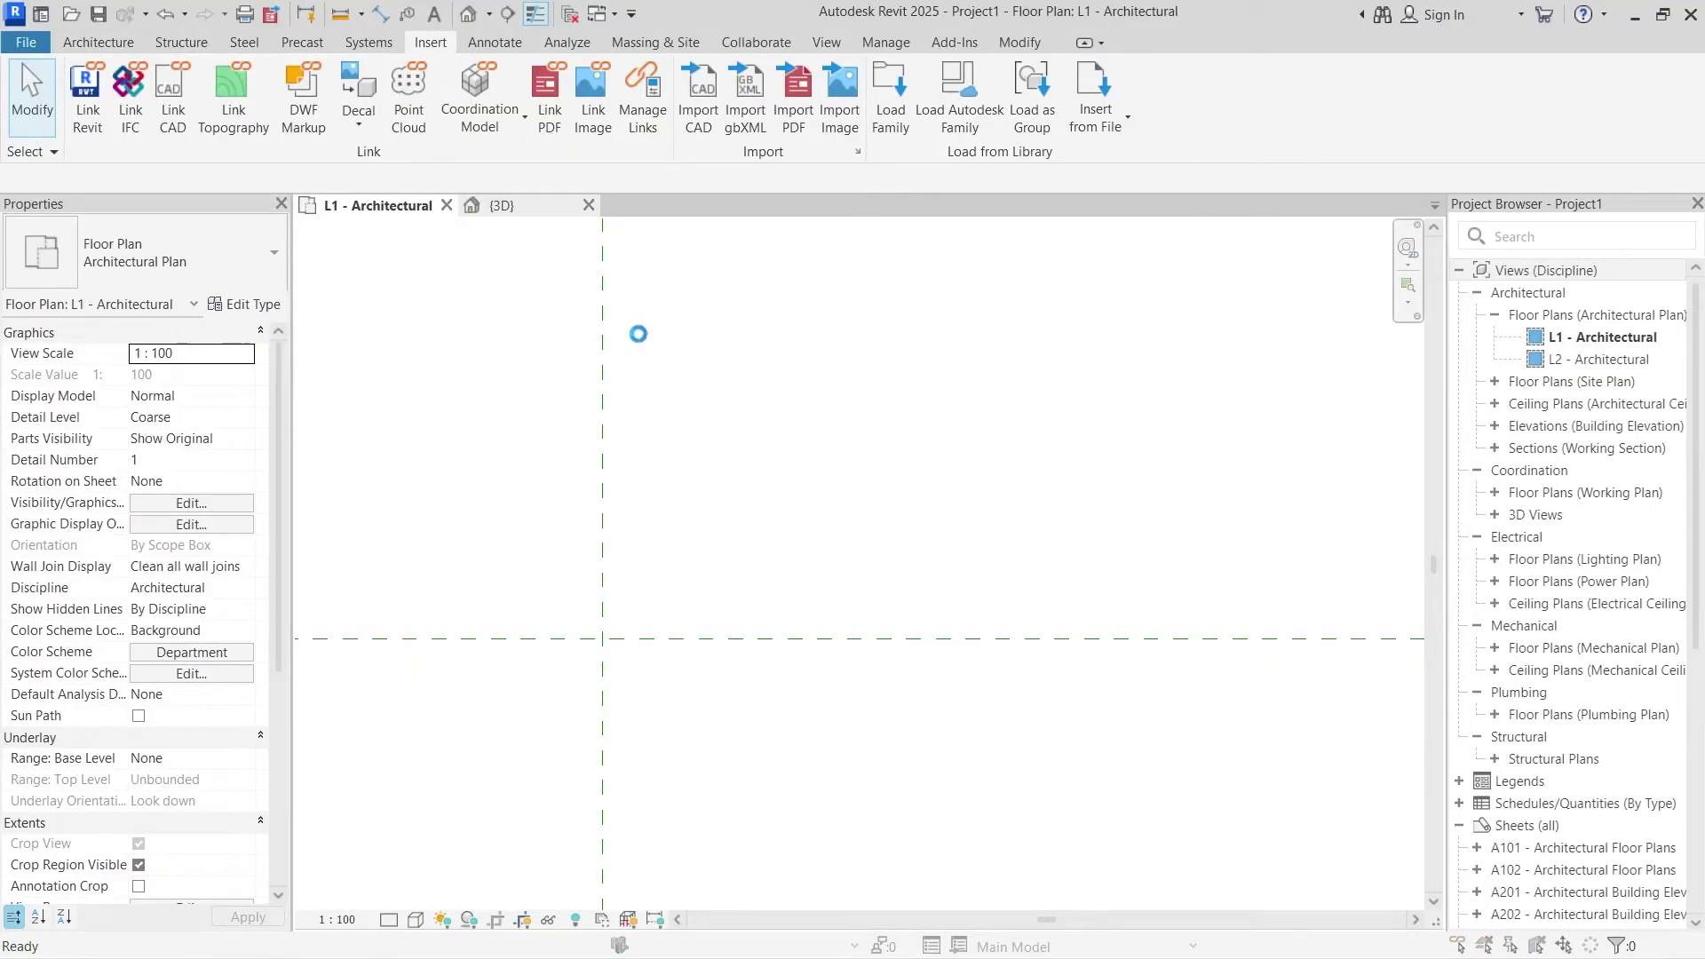
scroll(715, 391, down, 8)
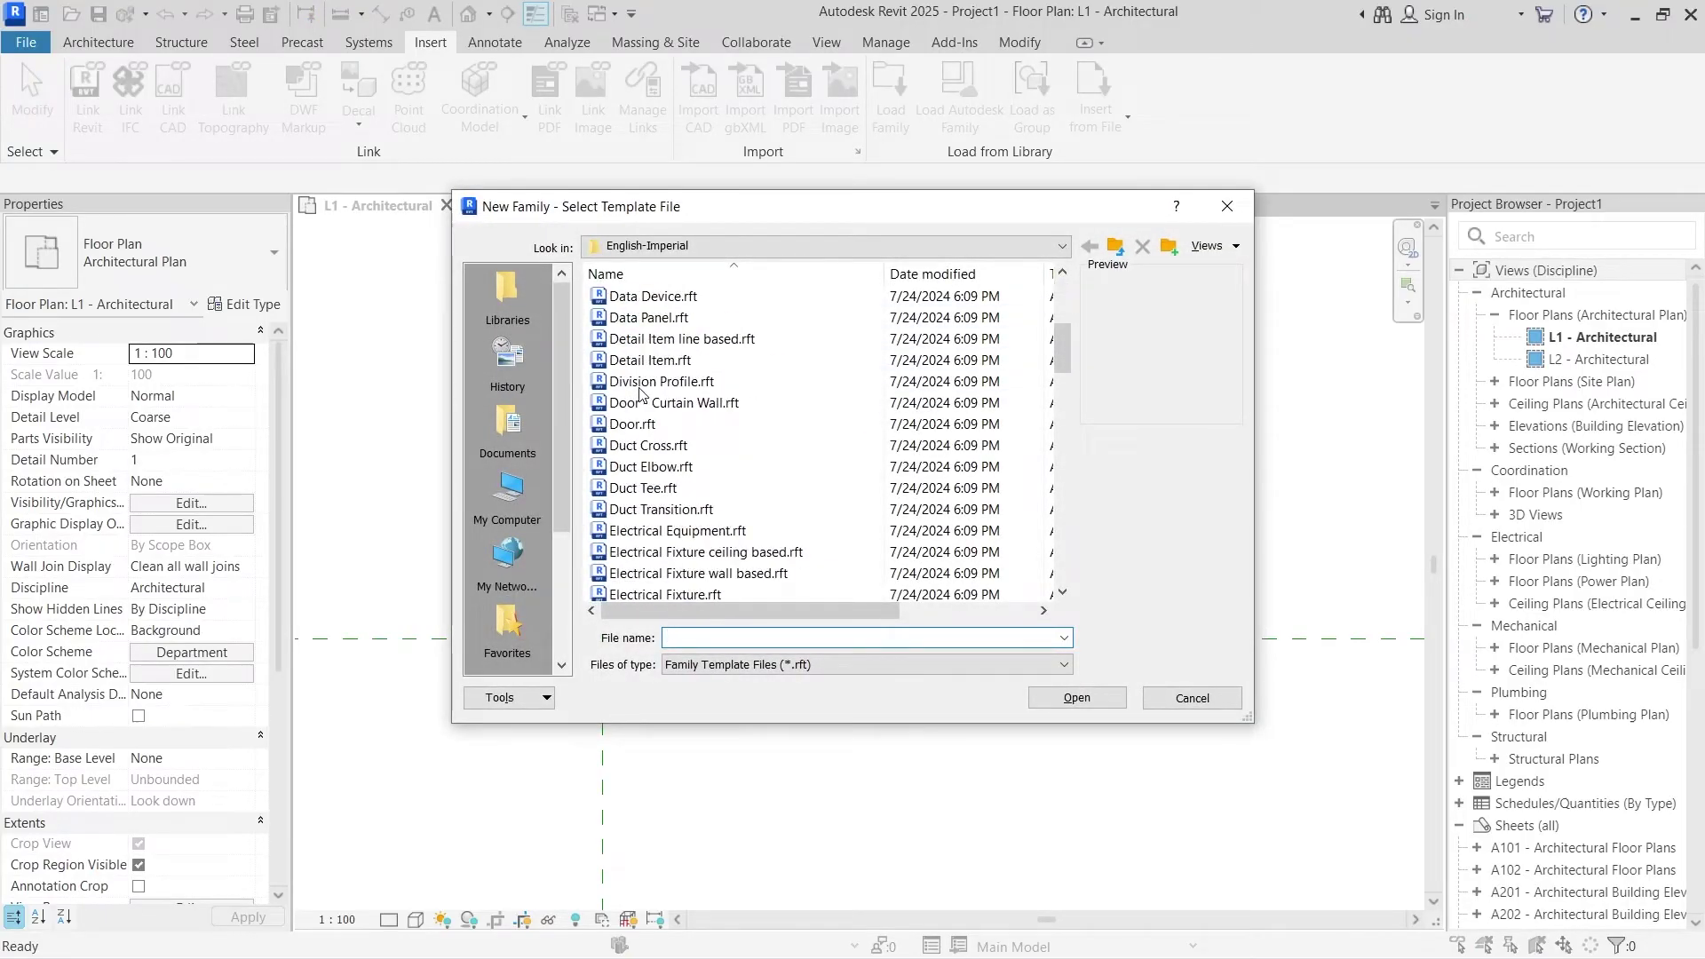
click(662, 530)
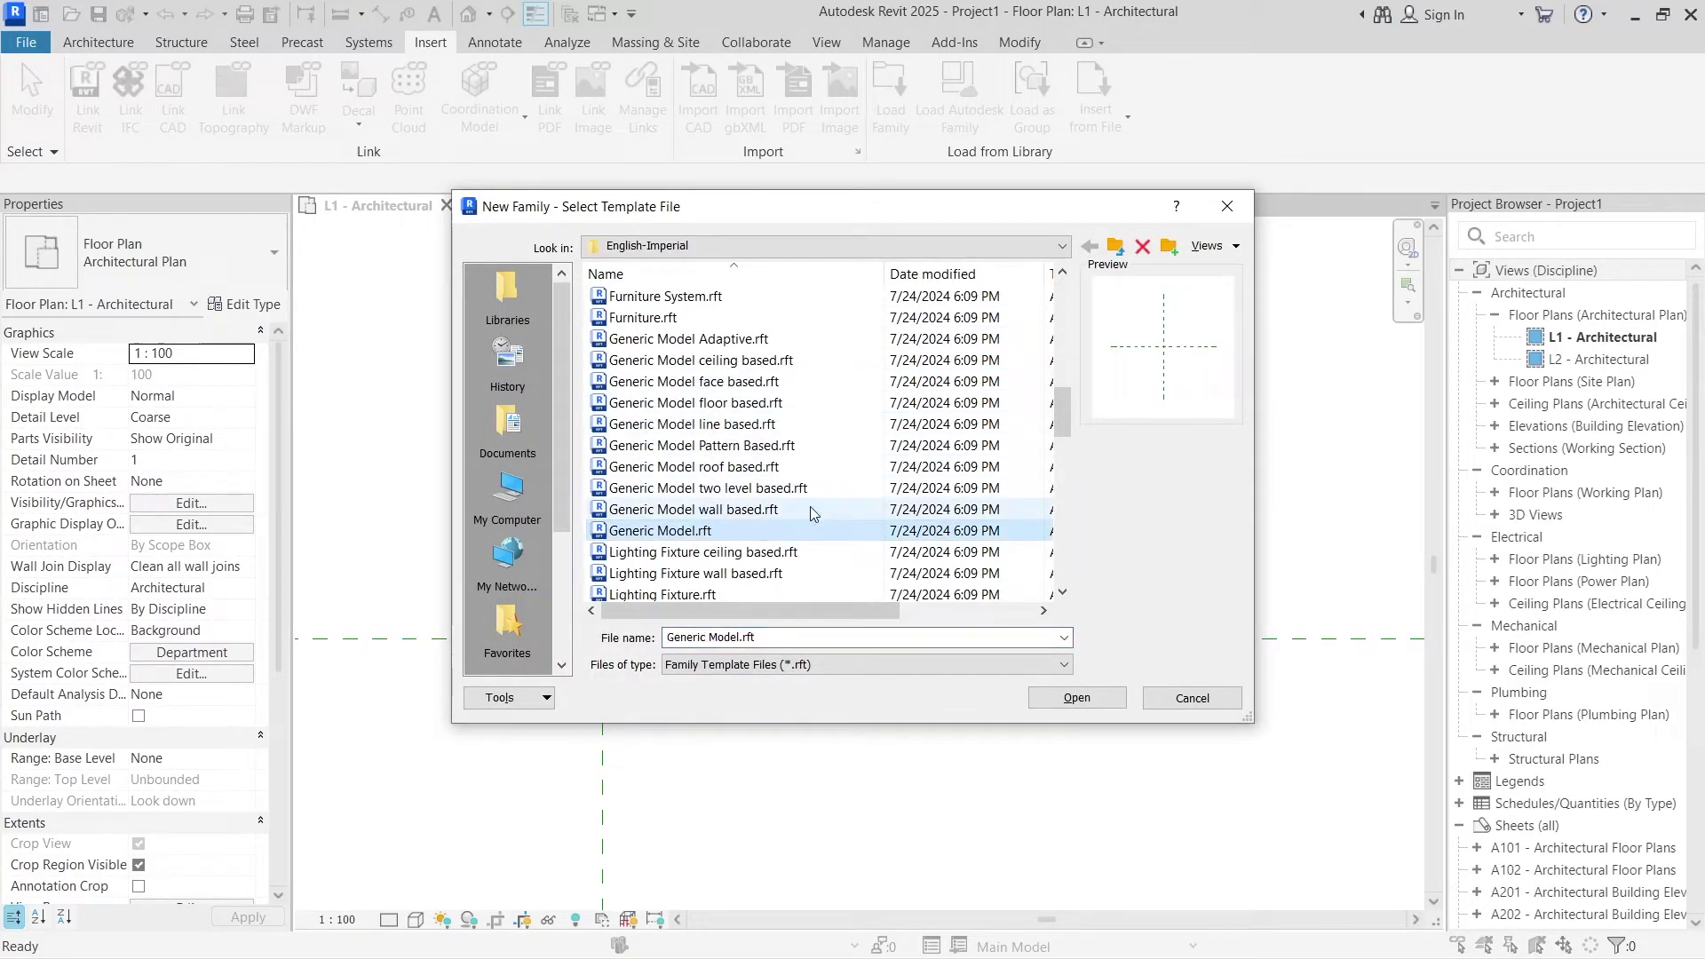
click(1098, 699)
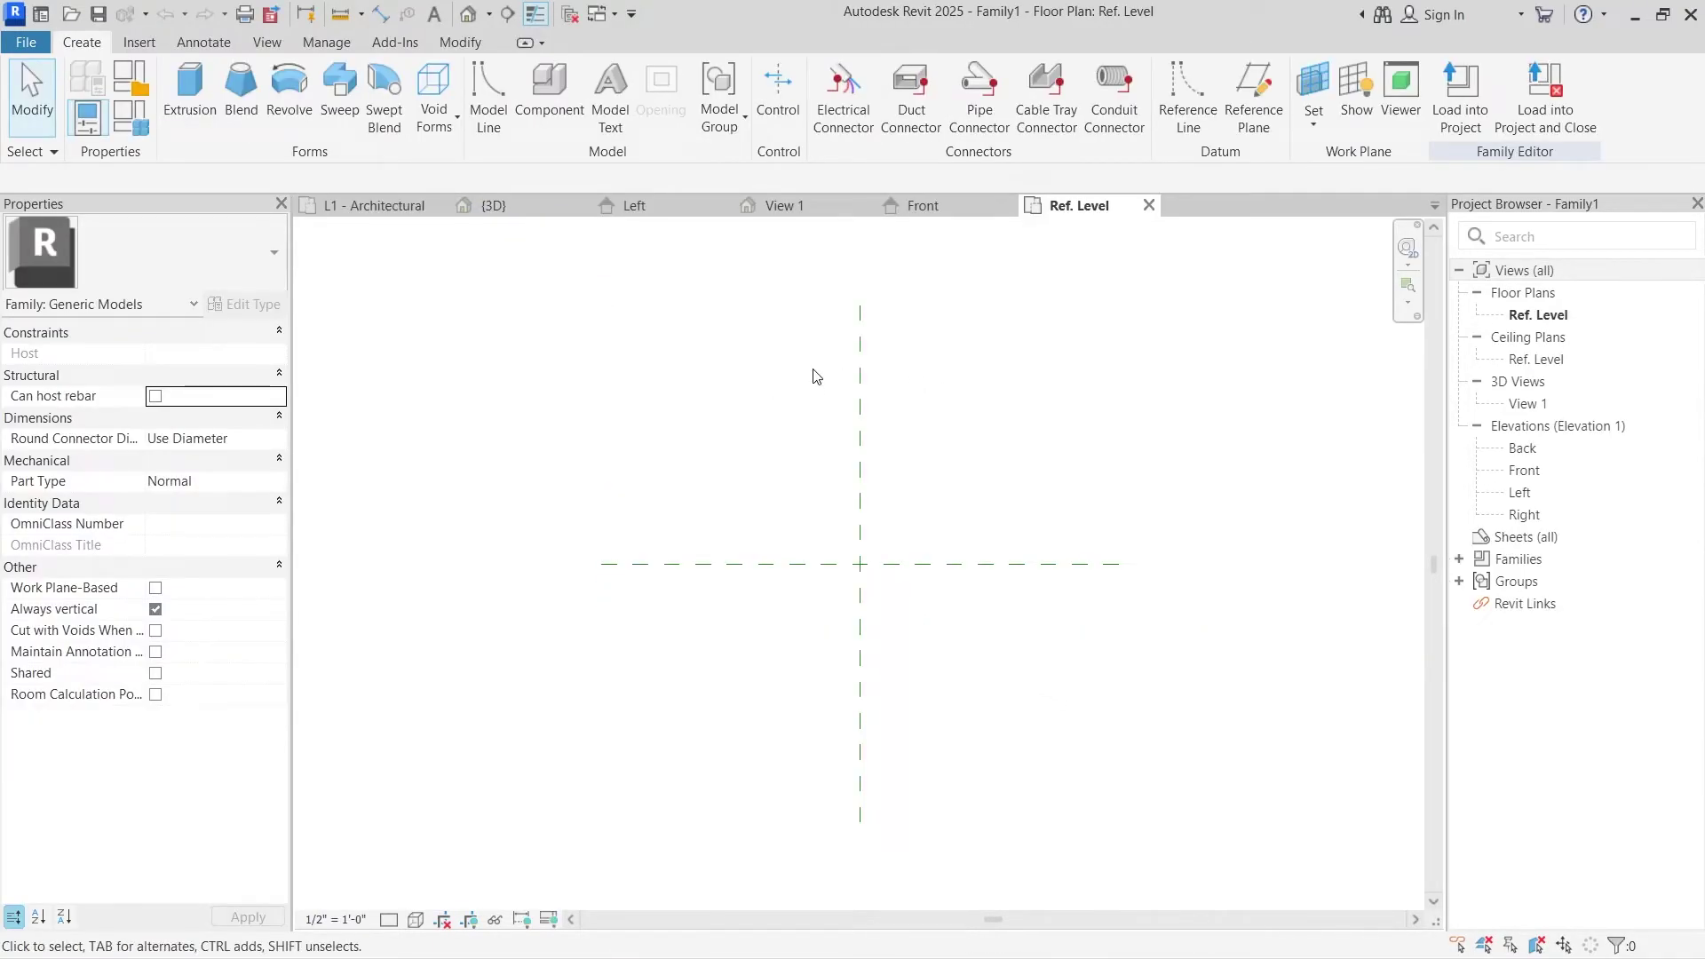
click(139, 44)
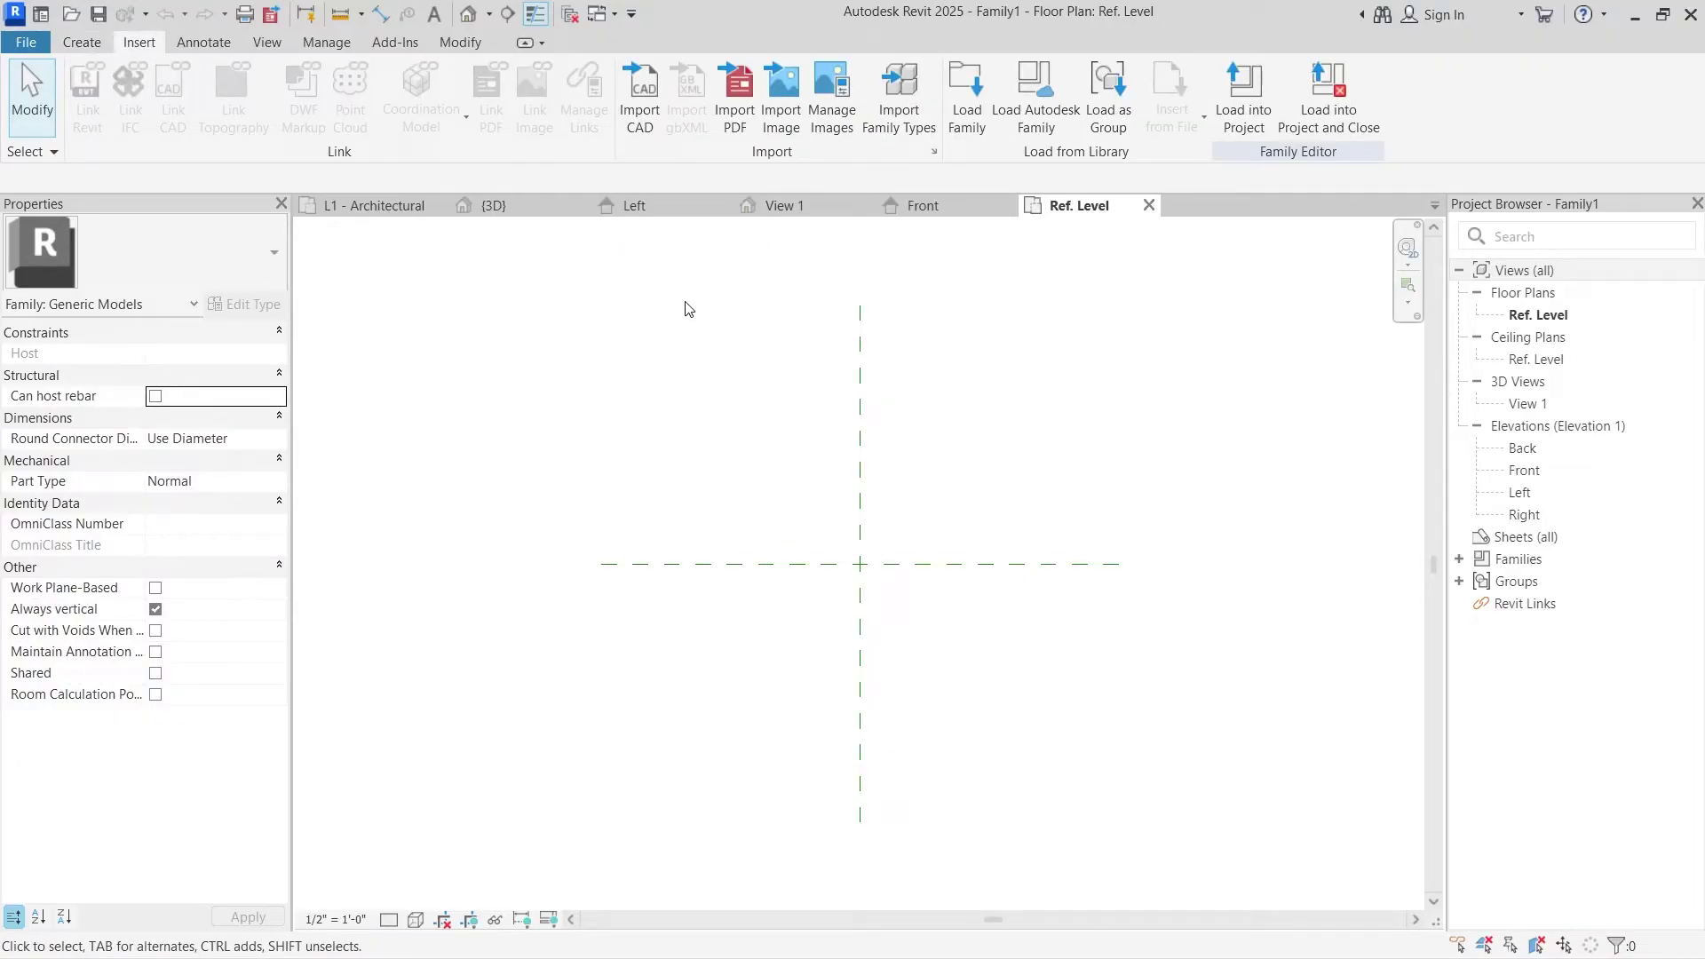
- Select 20191017+Mabelhouse.dwg from Documents in Import CAD with the DWG Files filter
click(641, 105)
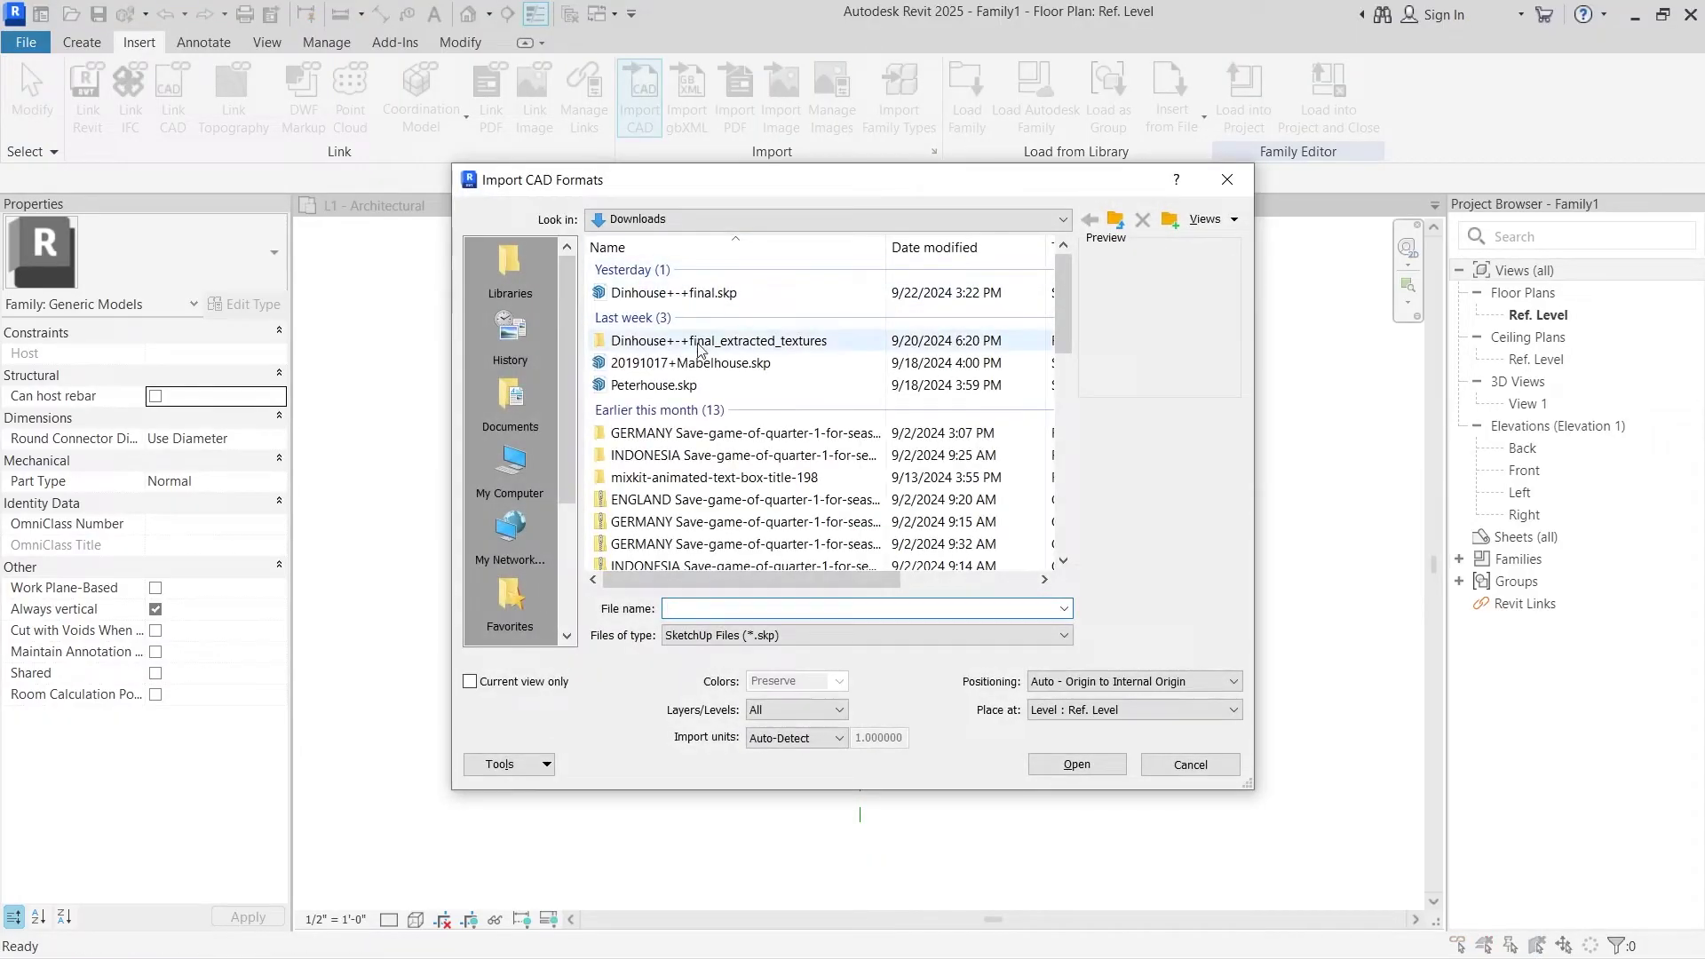
click(719, 364)
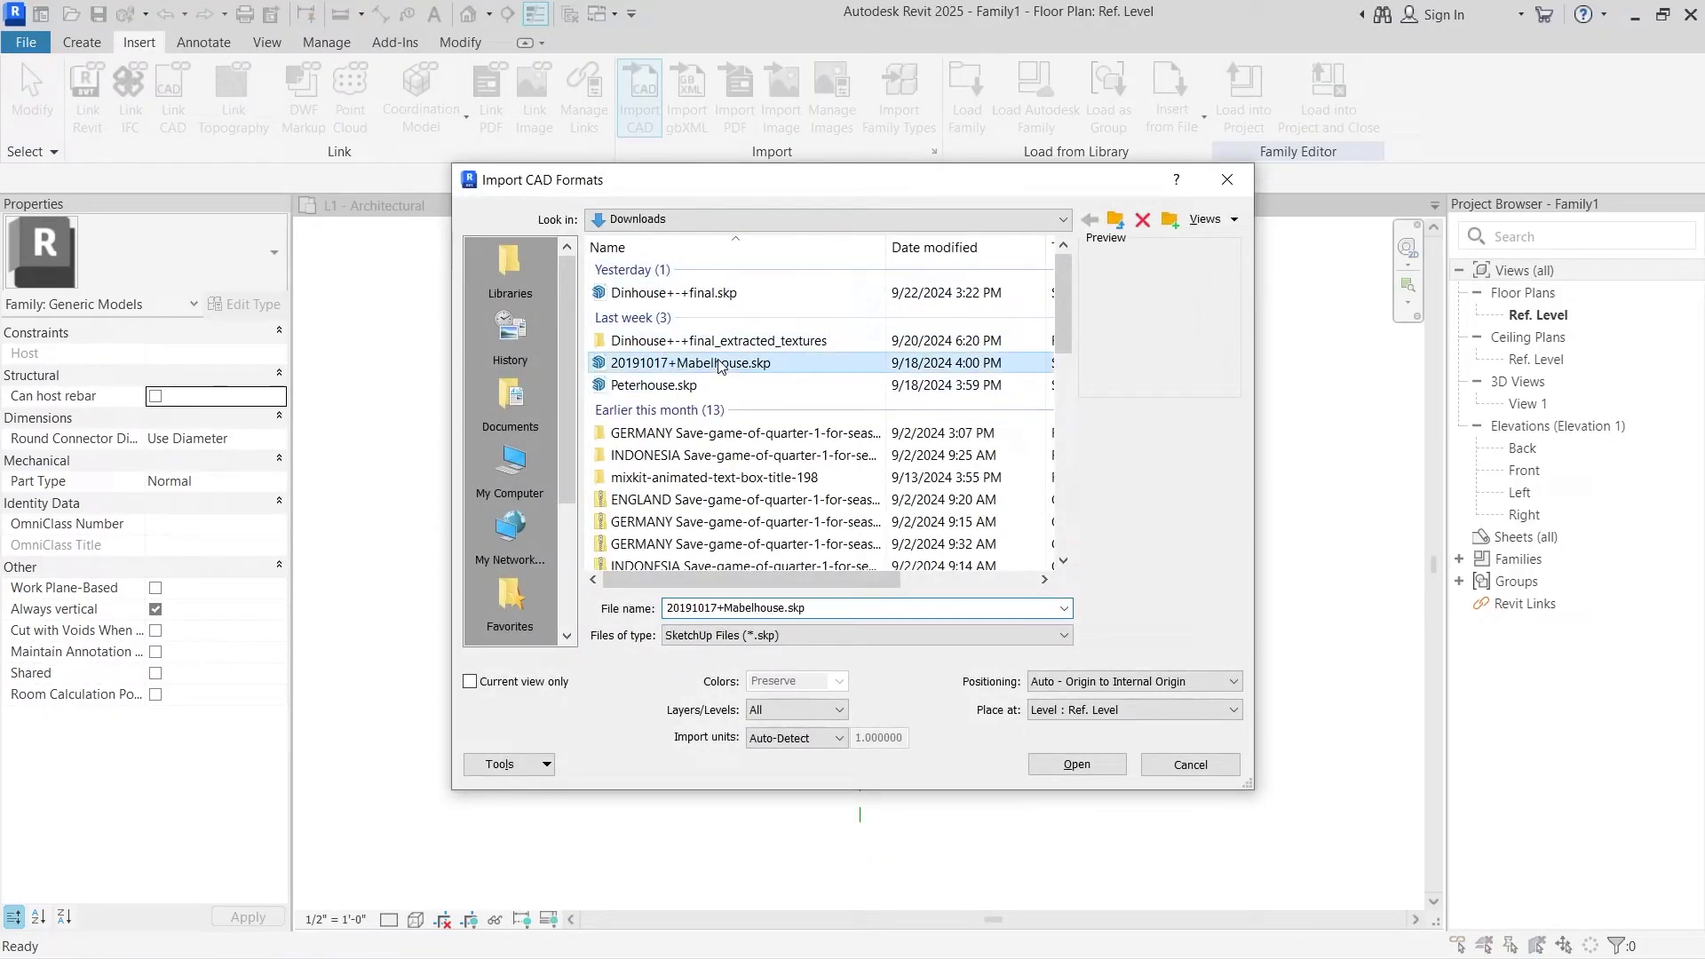
click(791, 638)
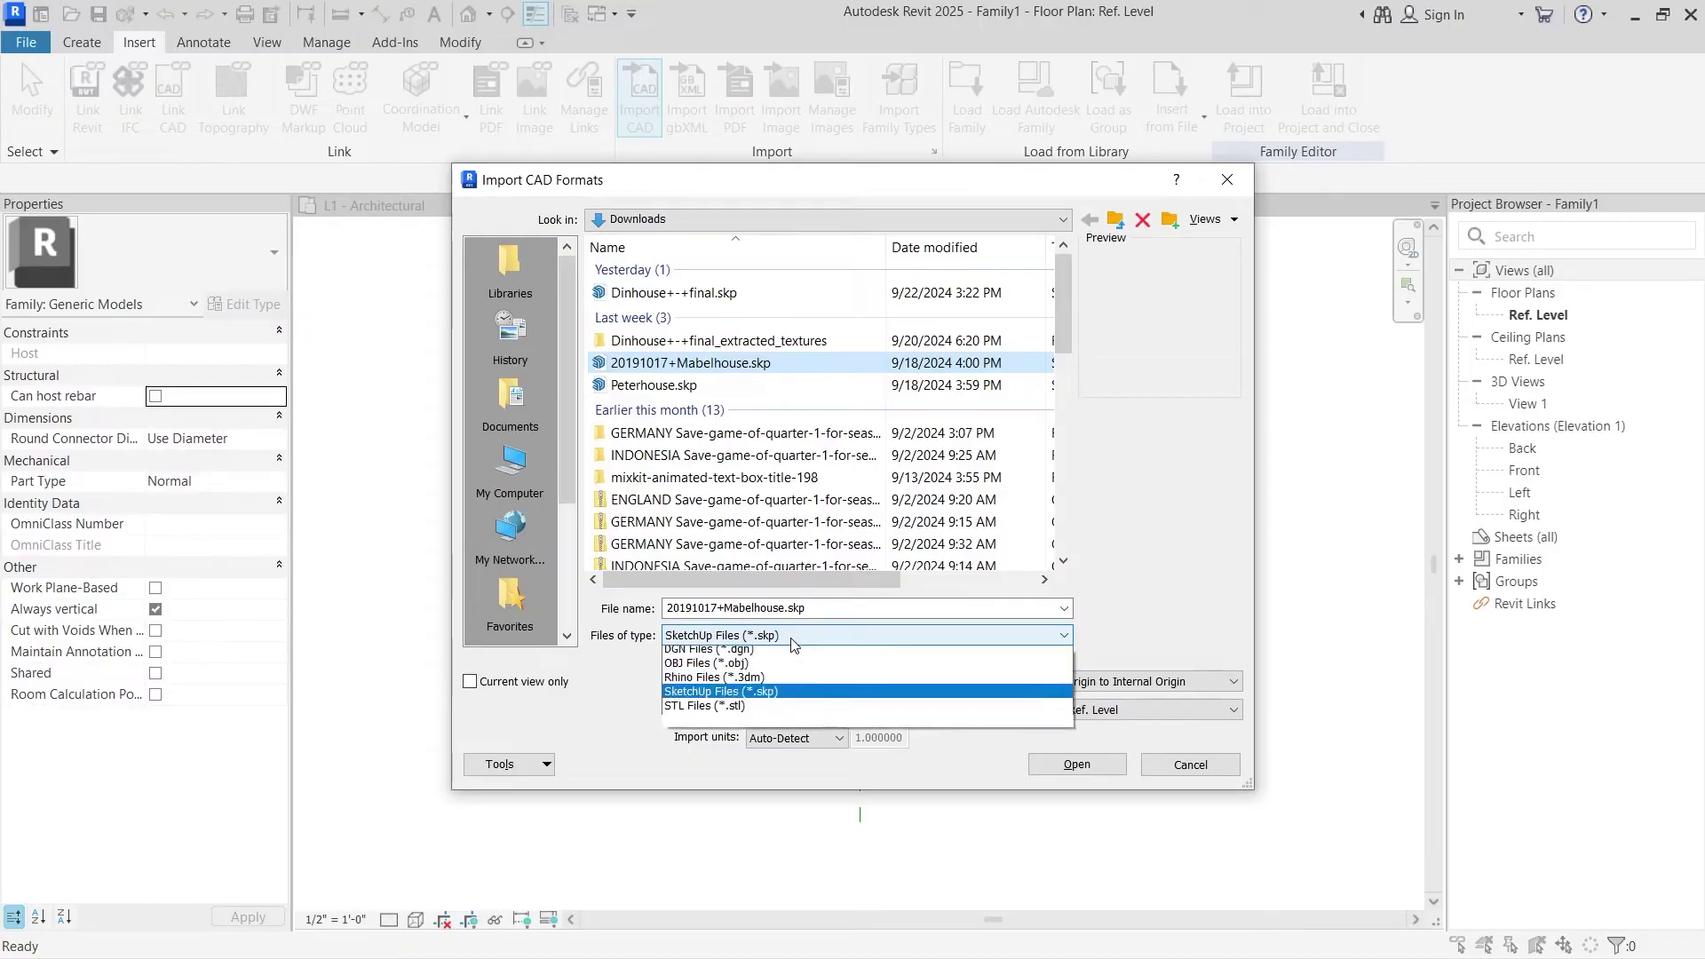
click(735, 656)
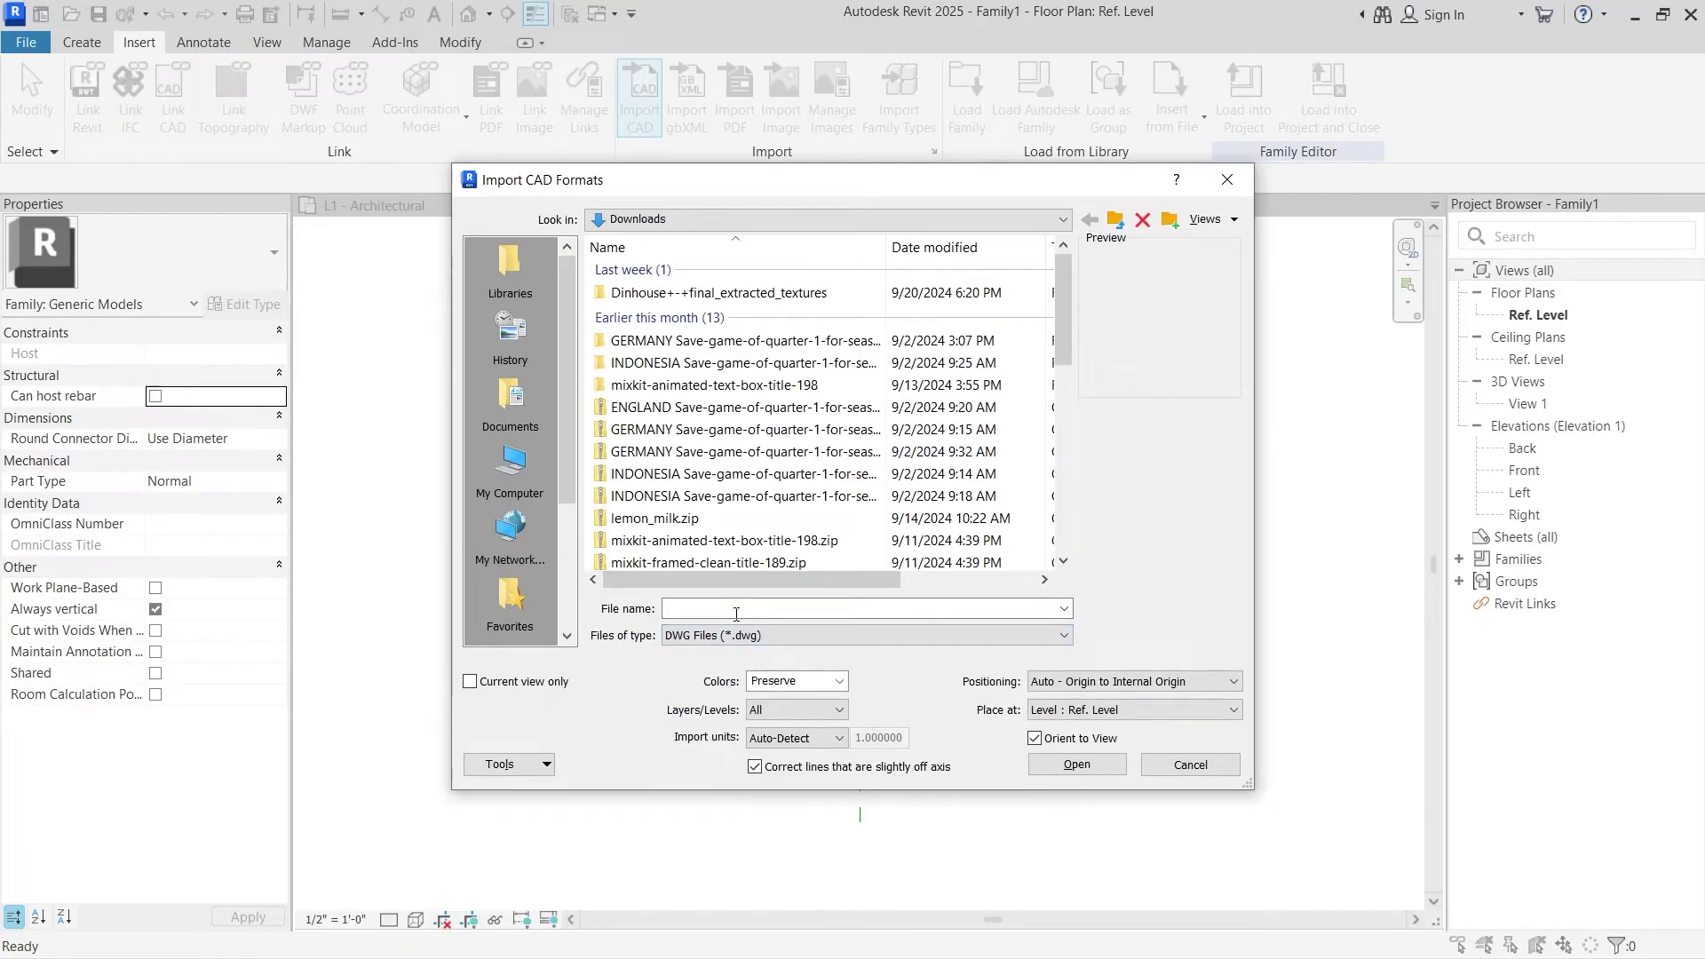
drag(1069, 291, 1075, 530)
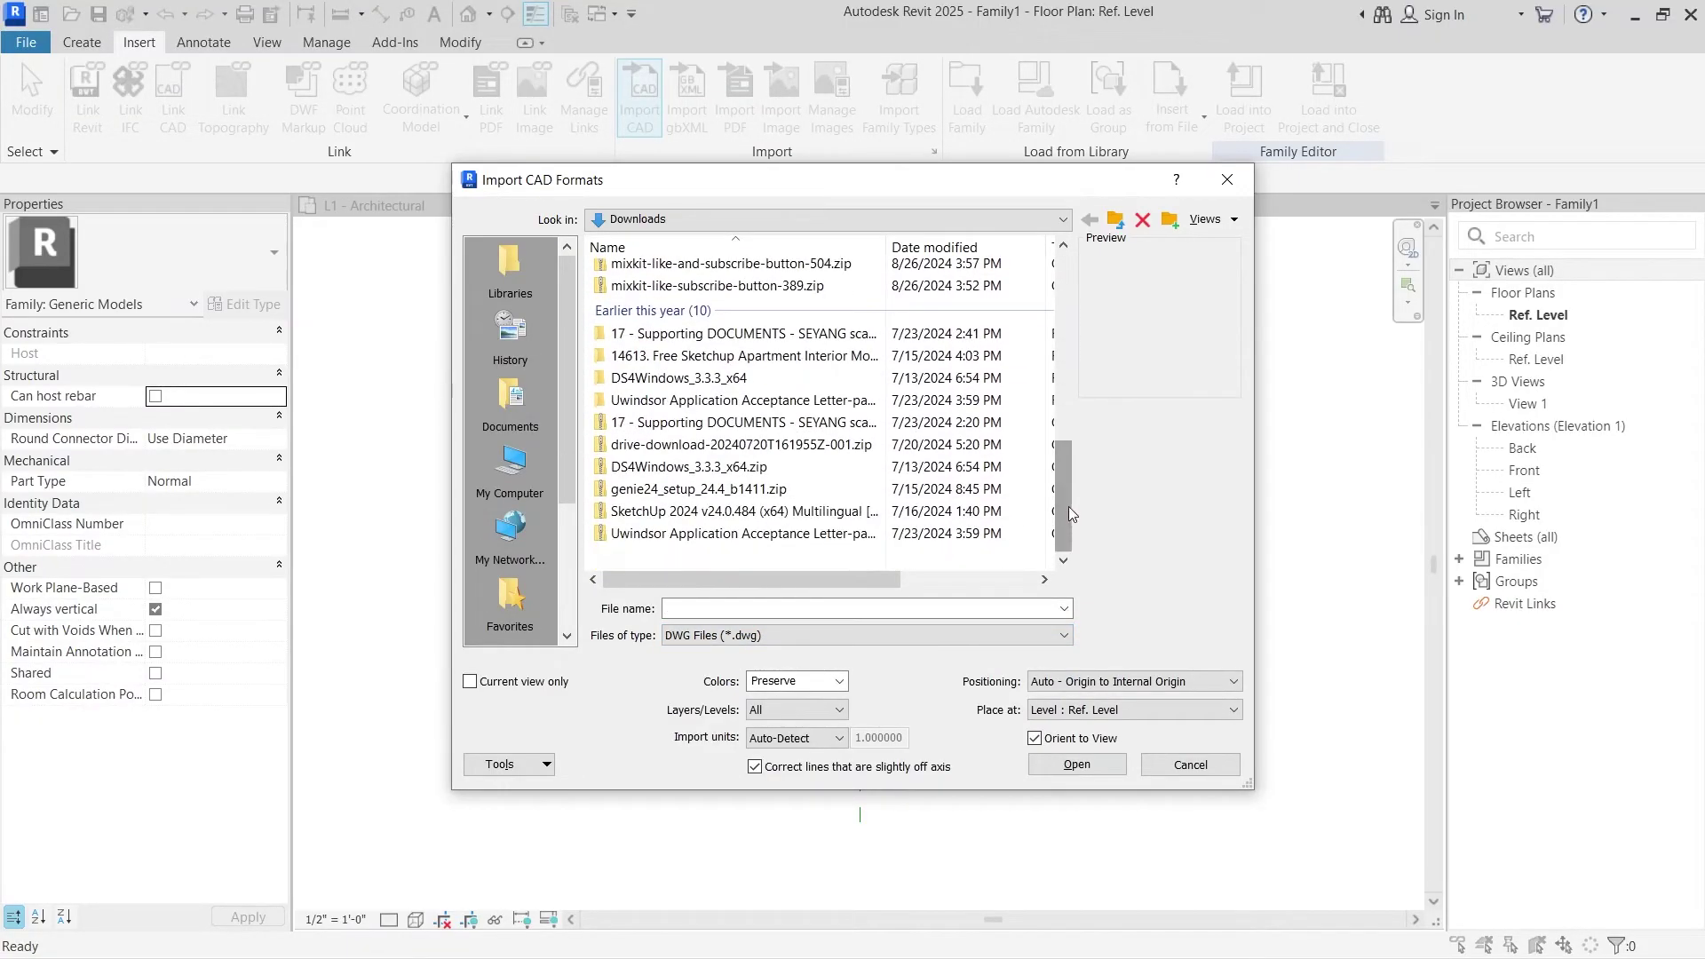
click(510, 397)
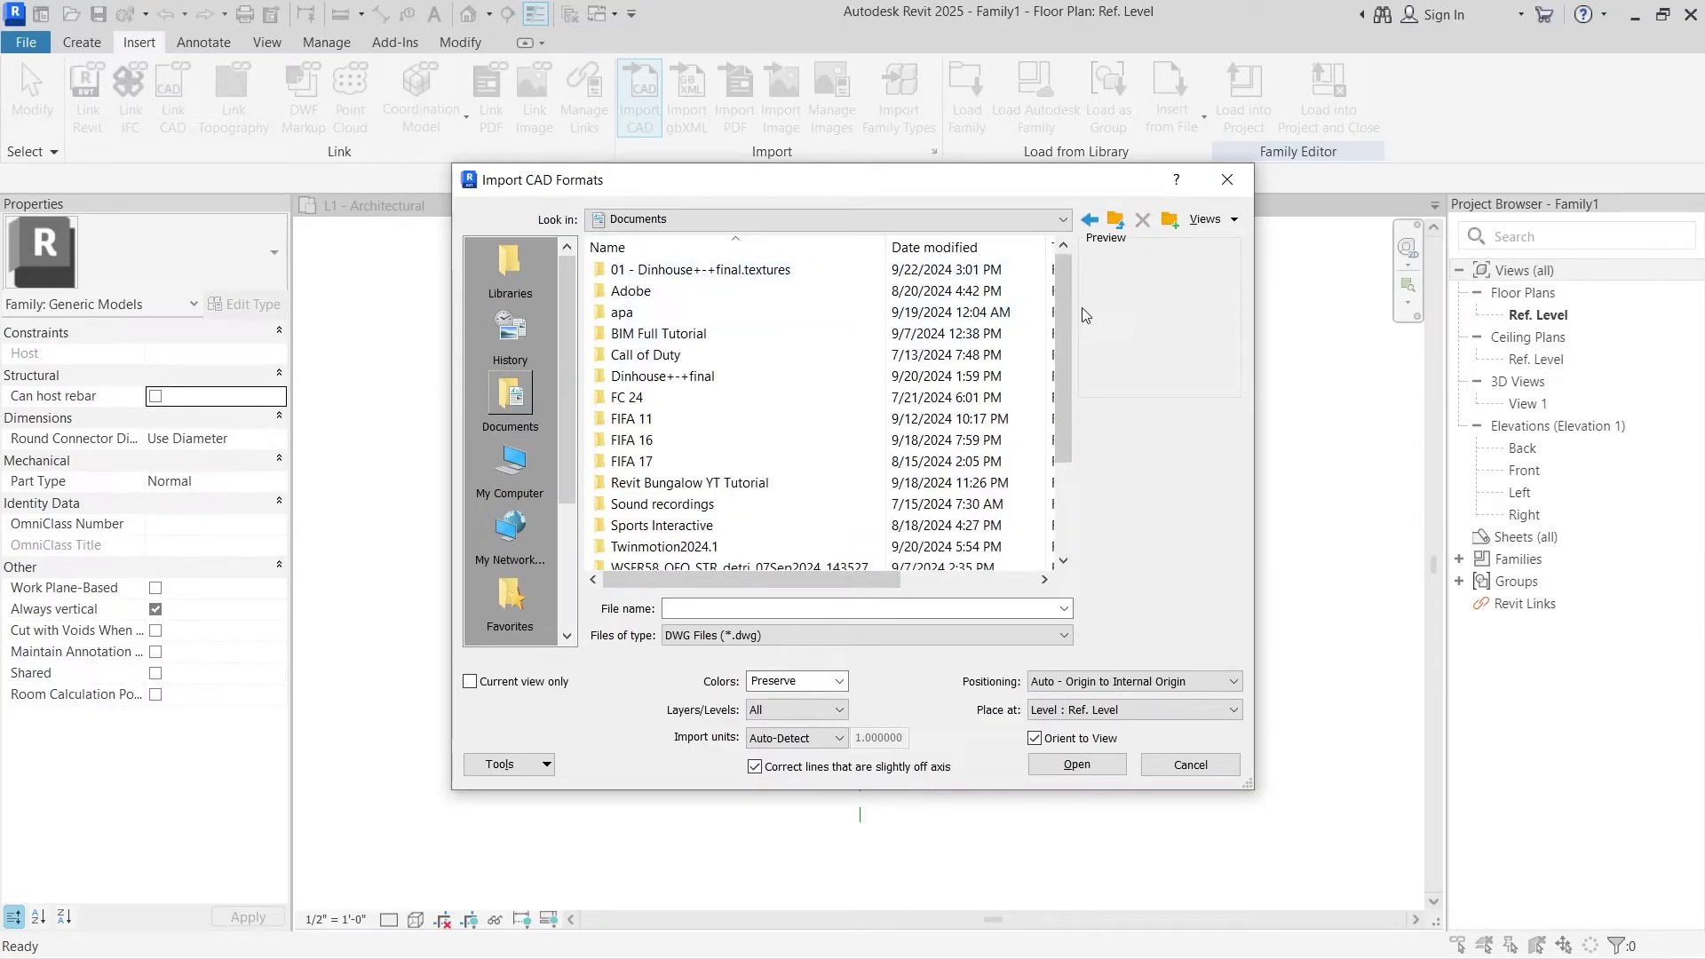
drag(1065, 318, 1072, 427)
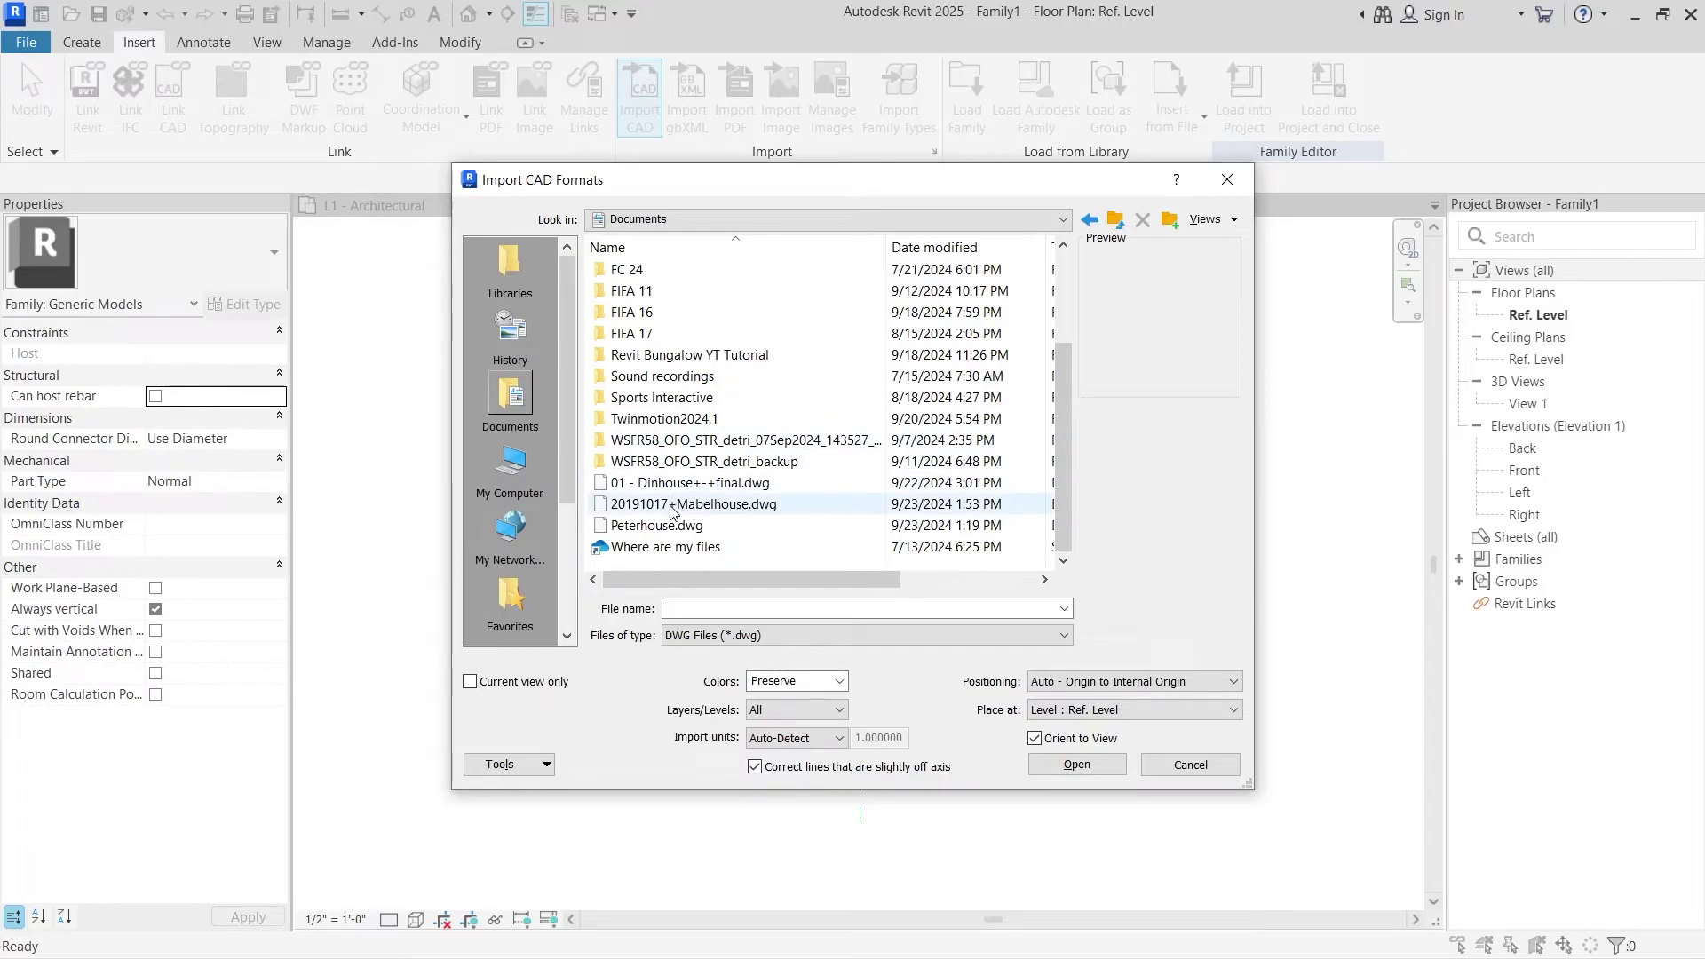
click(761, 507)
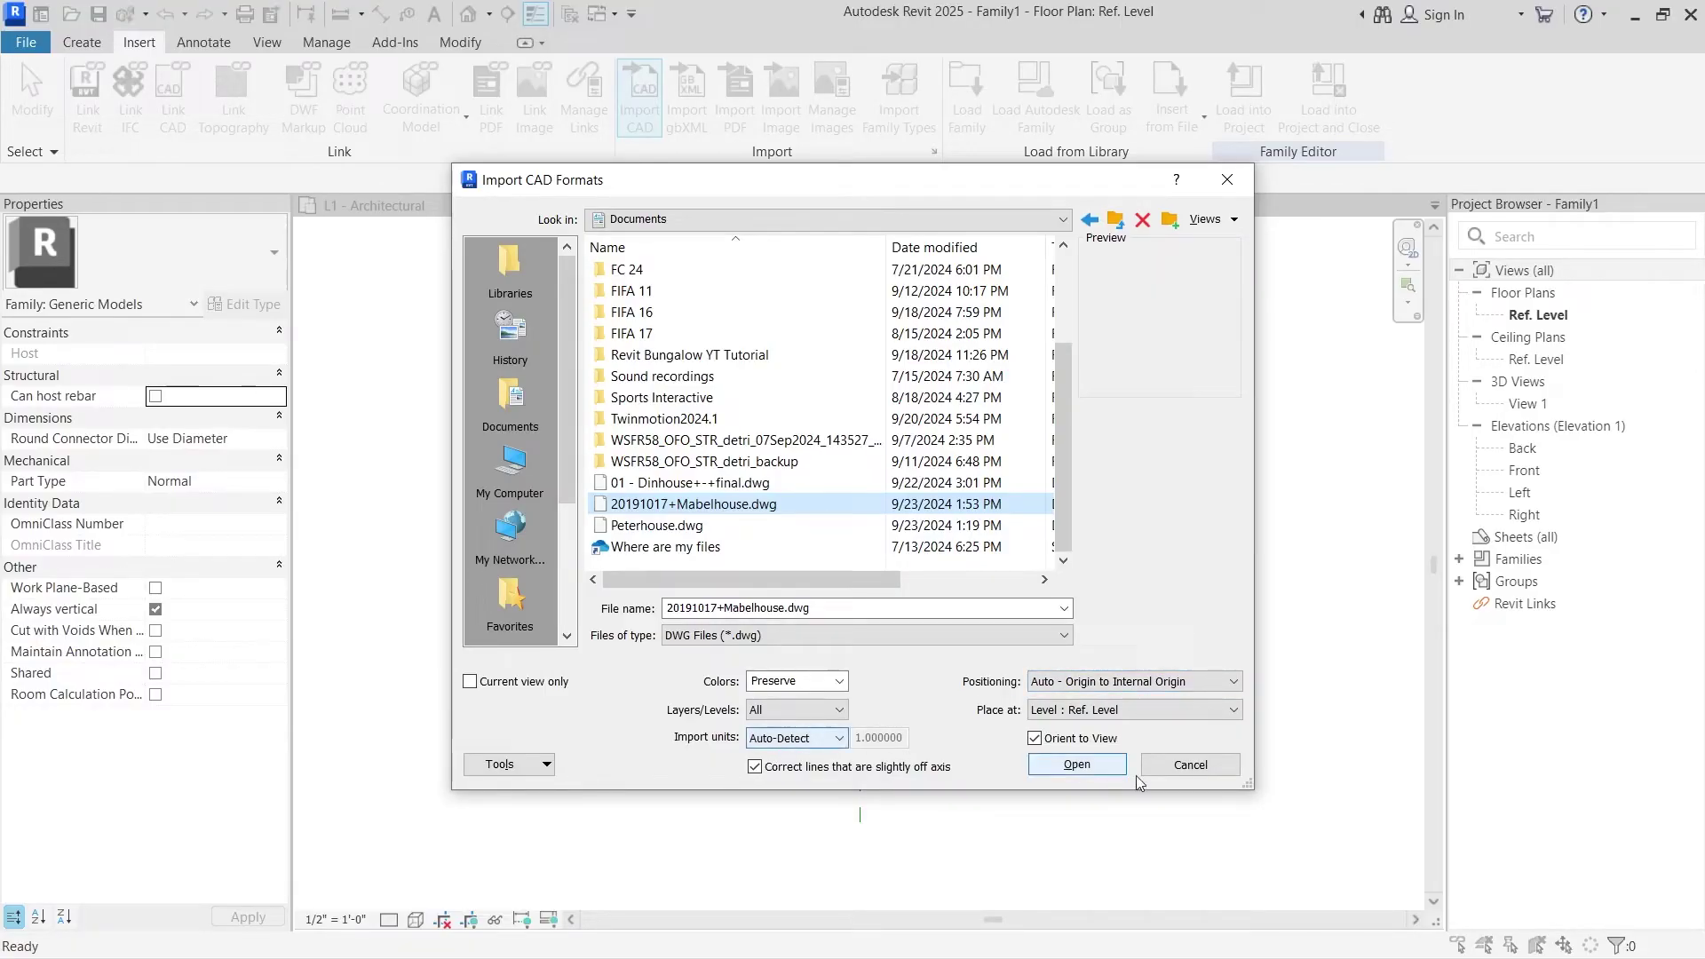
- Import the Mabelhouse DWG into Family1's Ref. Level plan and zoom to view its linework
click(1070, 767)
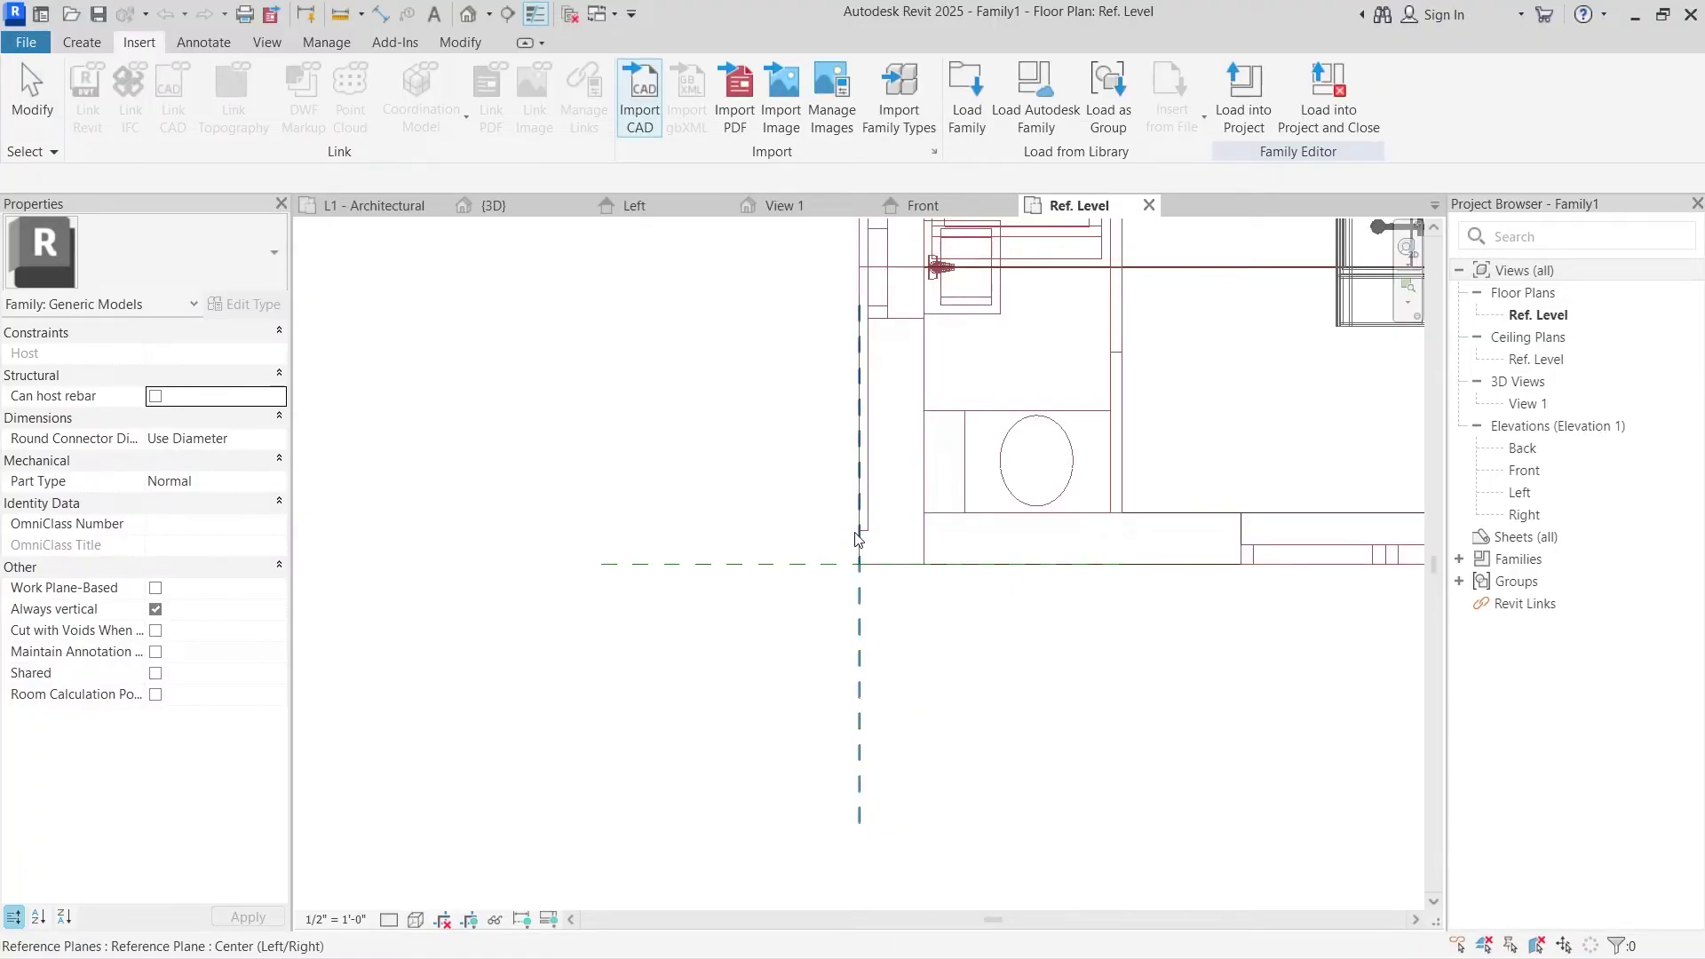
scroll(797, 531, down, 3)
scroll(796, 531, down, 2)
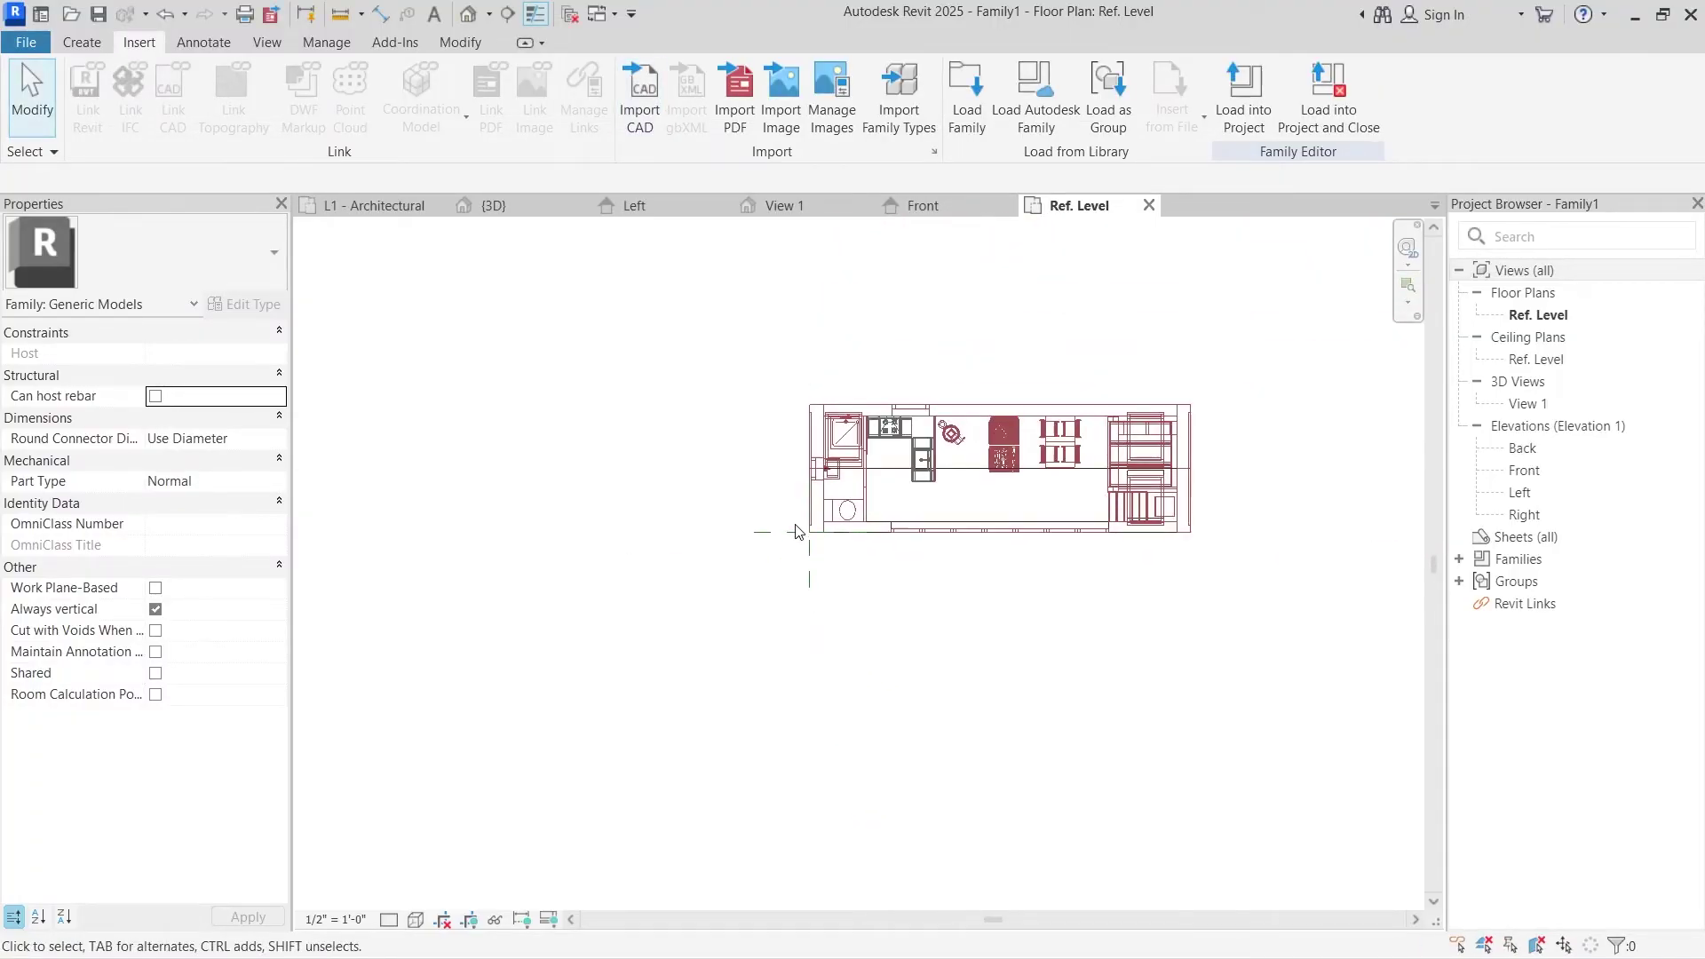
scroll(767, 458, up, 2)
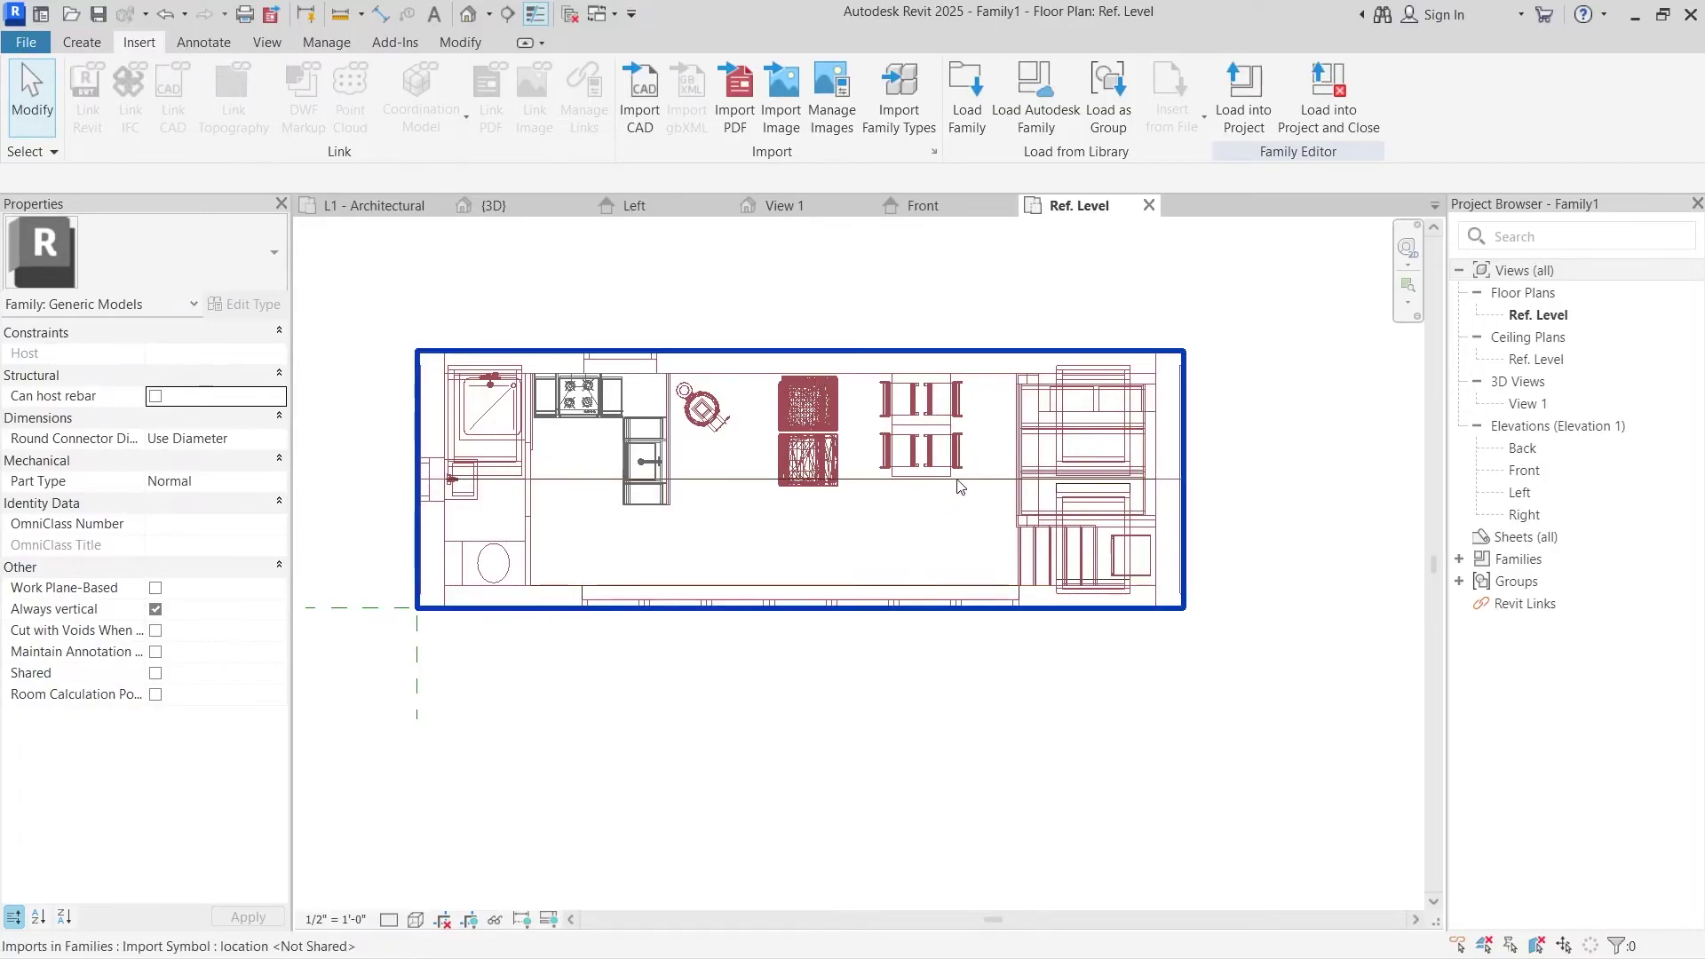
- Apply Partial Explode to the selected Mabelhouse DWG import
click(1056, 398)
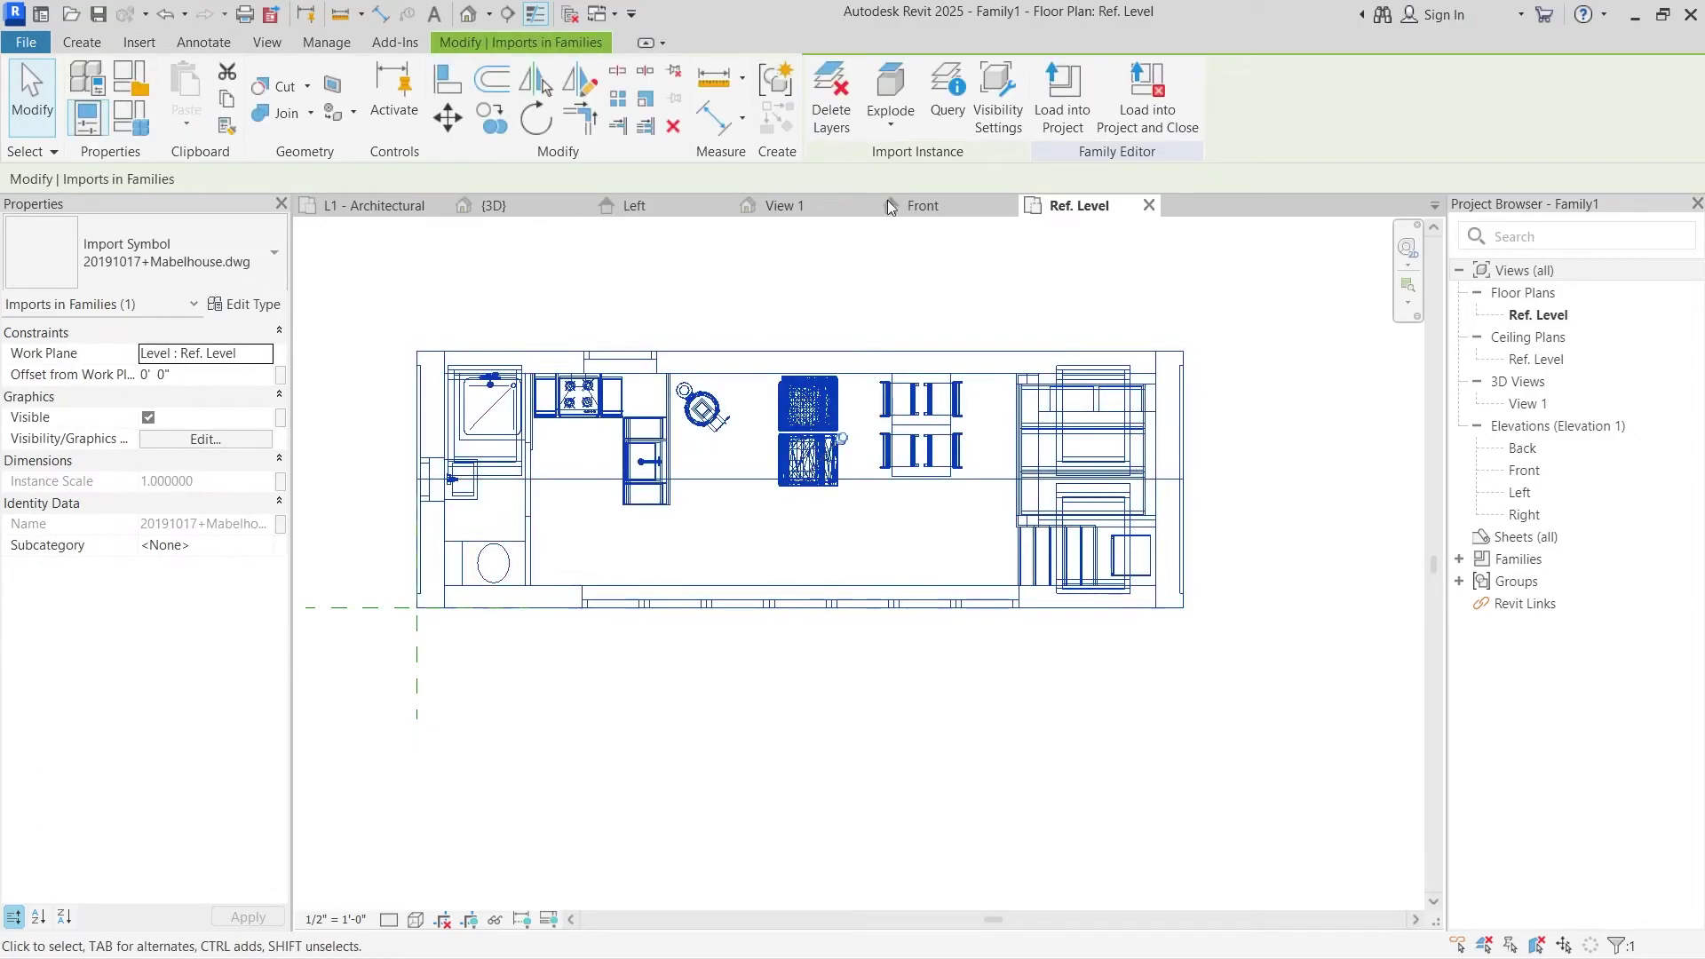
click(892, 128)
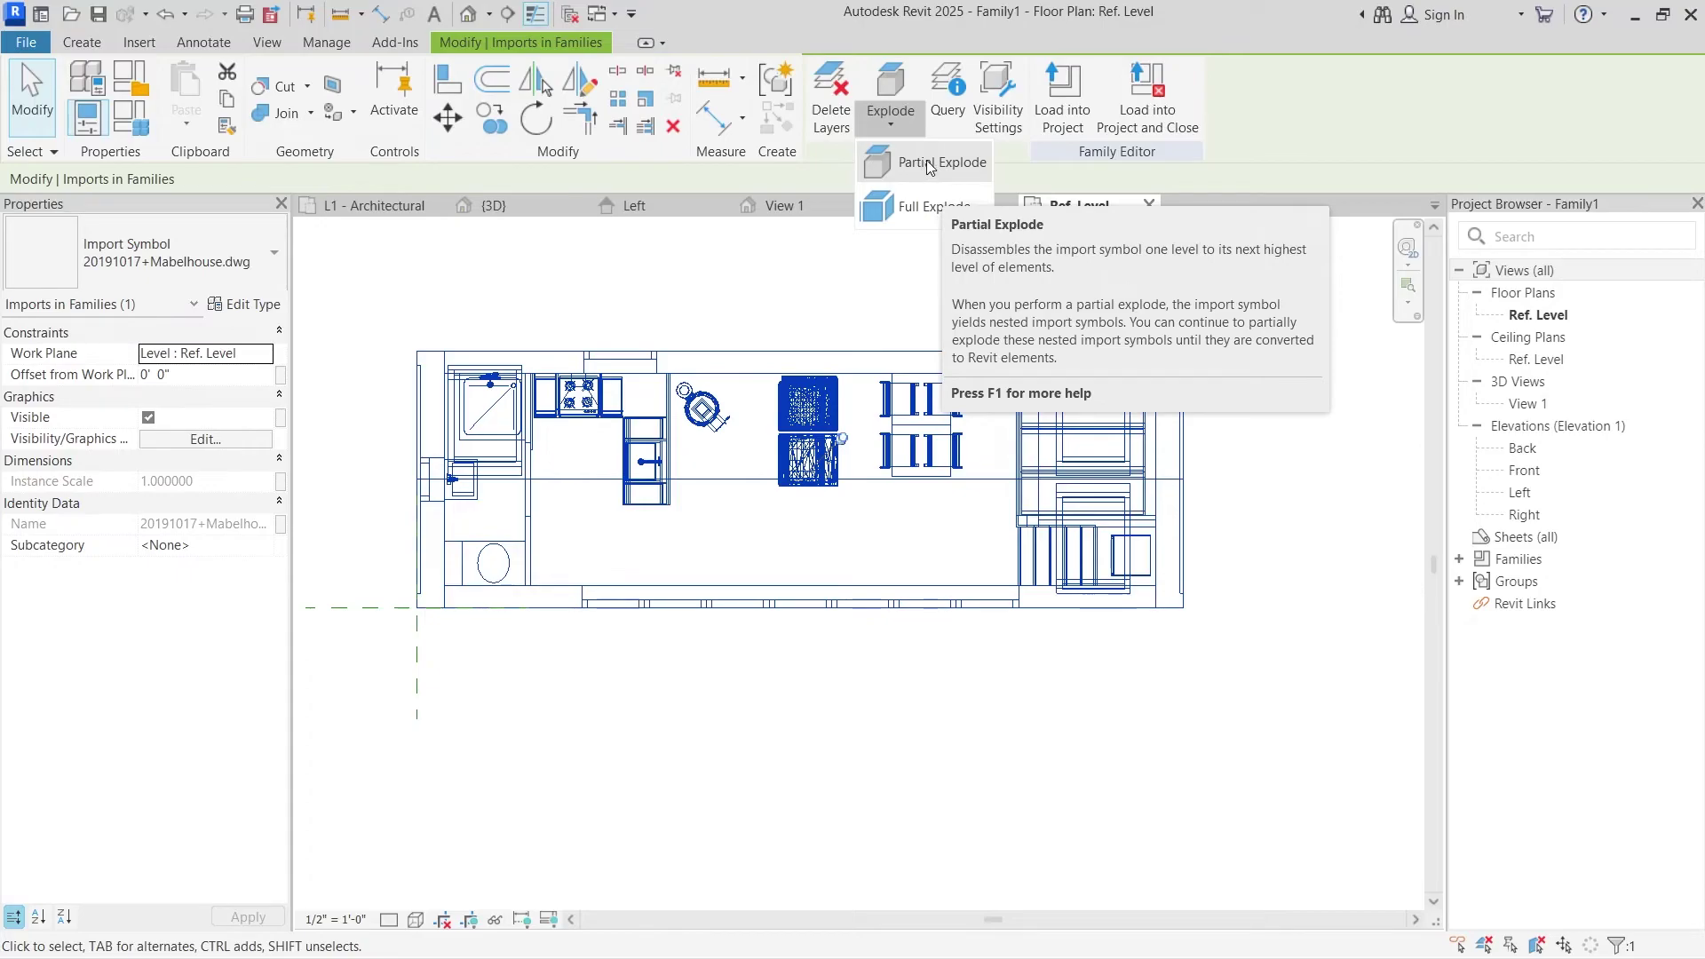
click(910, 162)
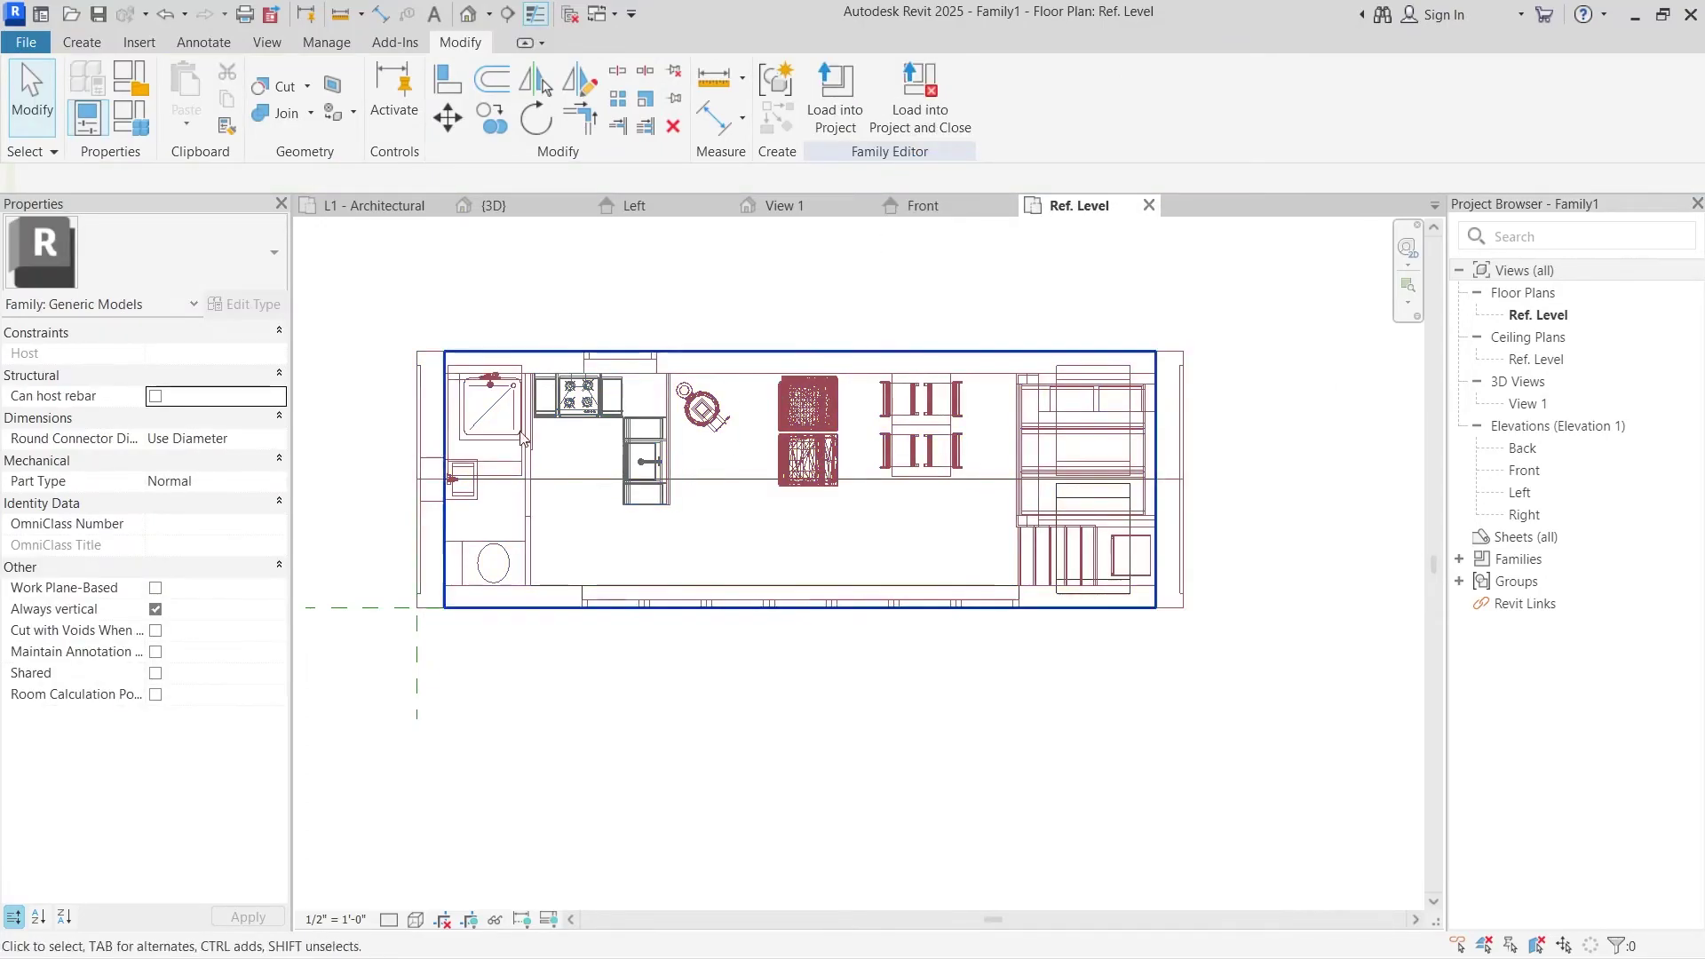
- Select individual nested imports, like the round table and grid-patterned block, to check them
click(428, 427)
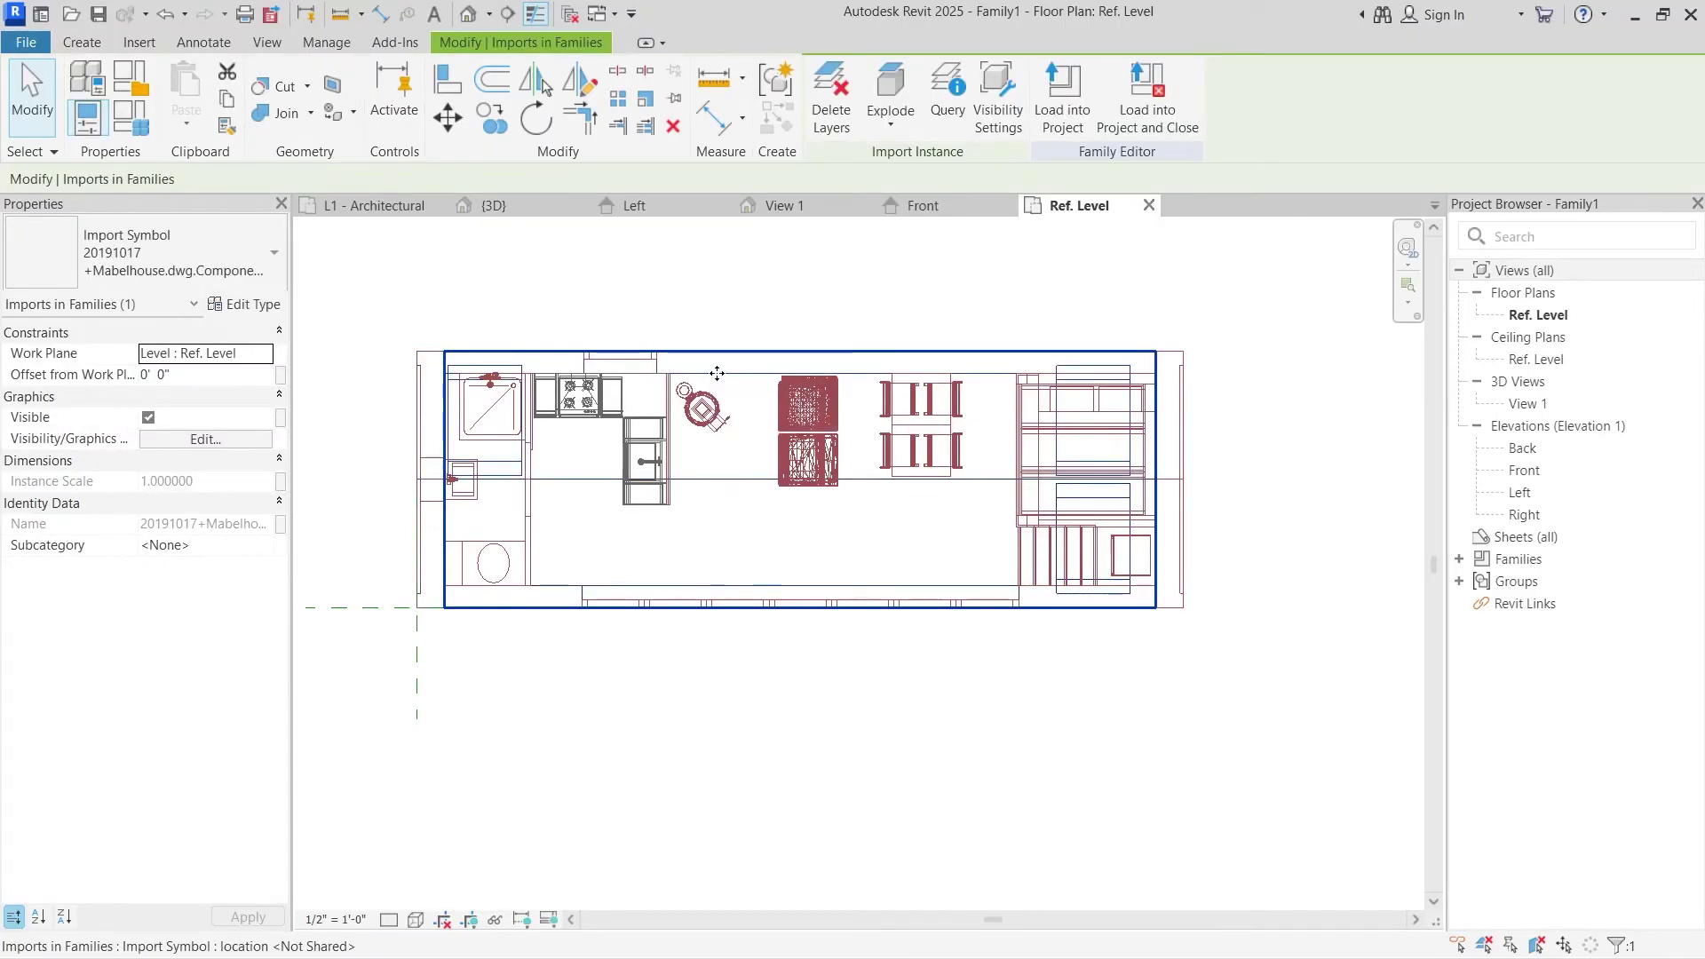
click(716, 427)
click(716, 427)
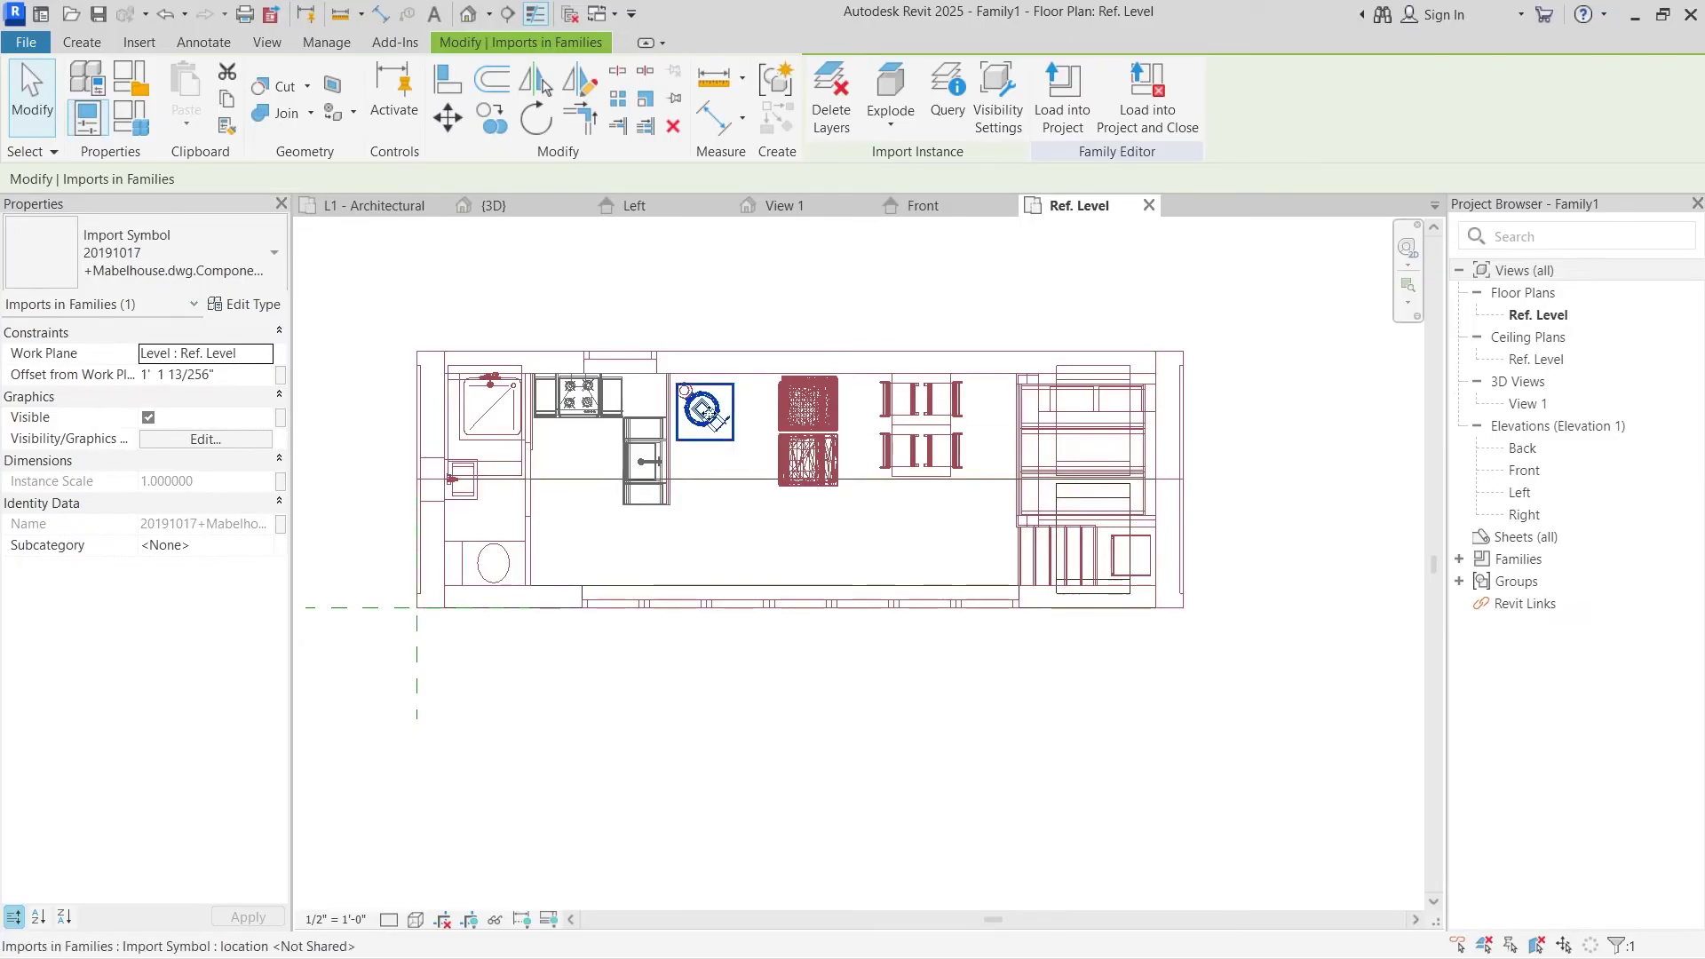
click(829, 448)
click(750, 546)
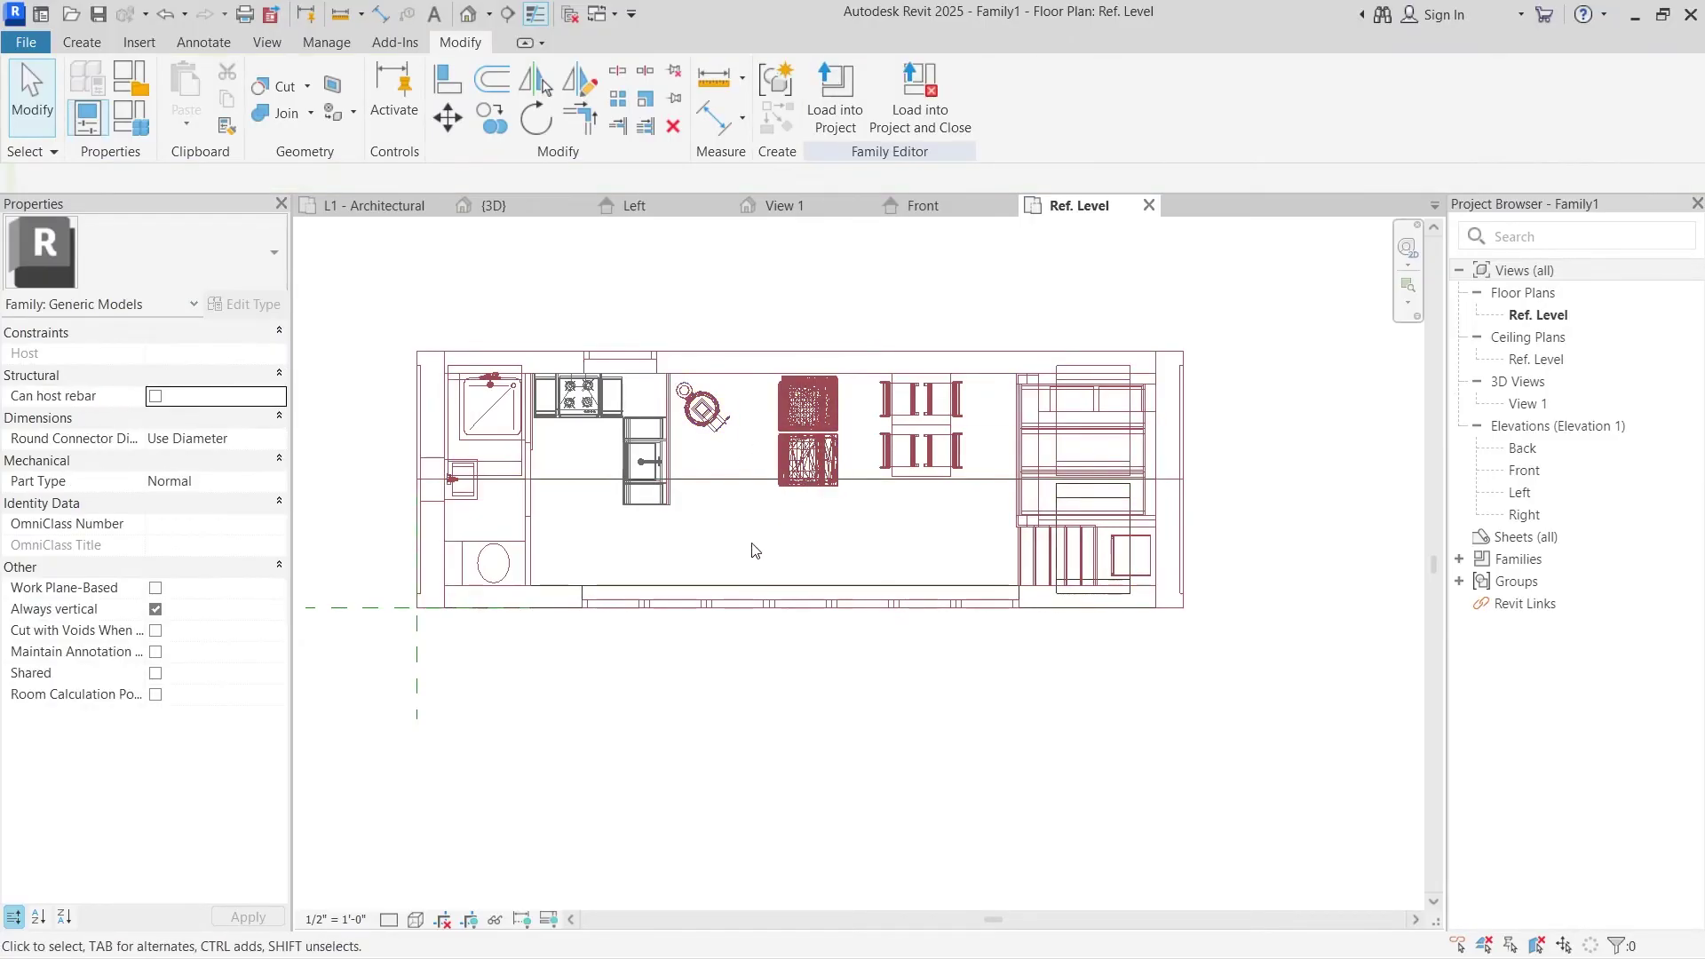
click(755, 603)
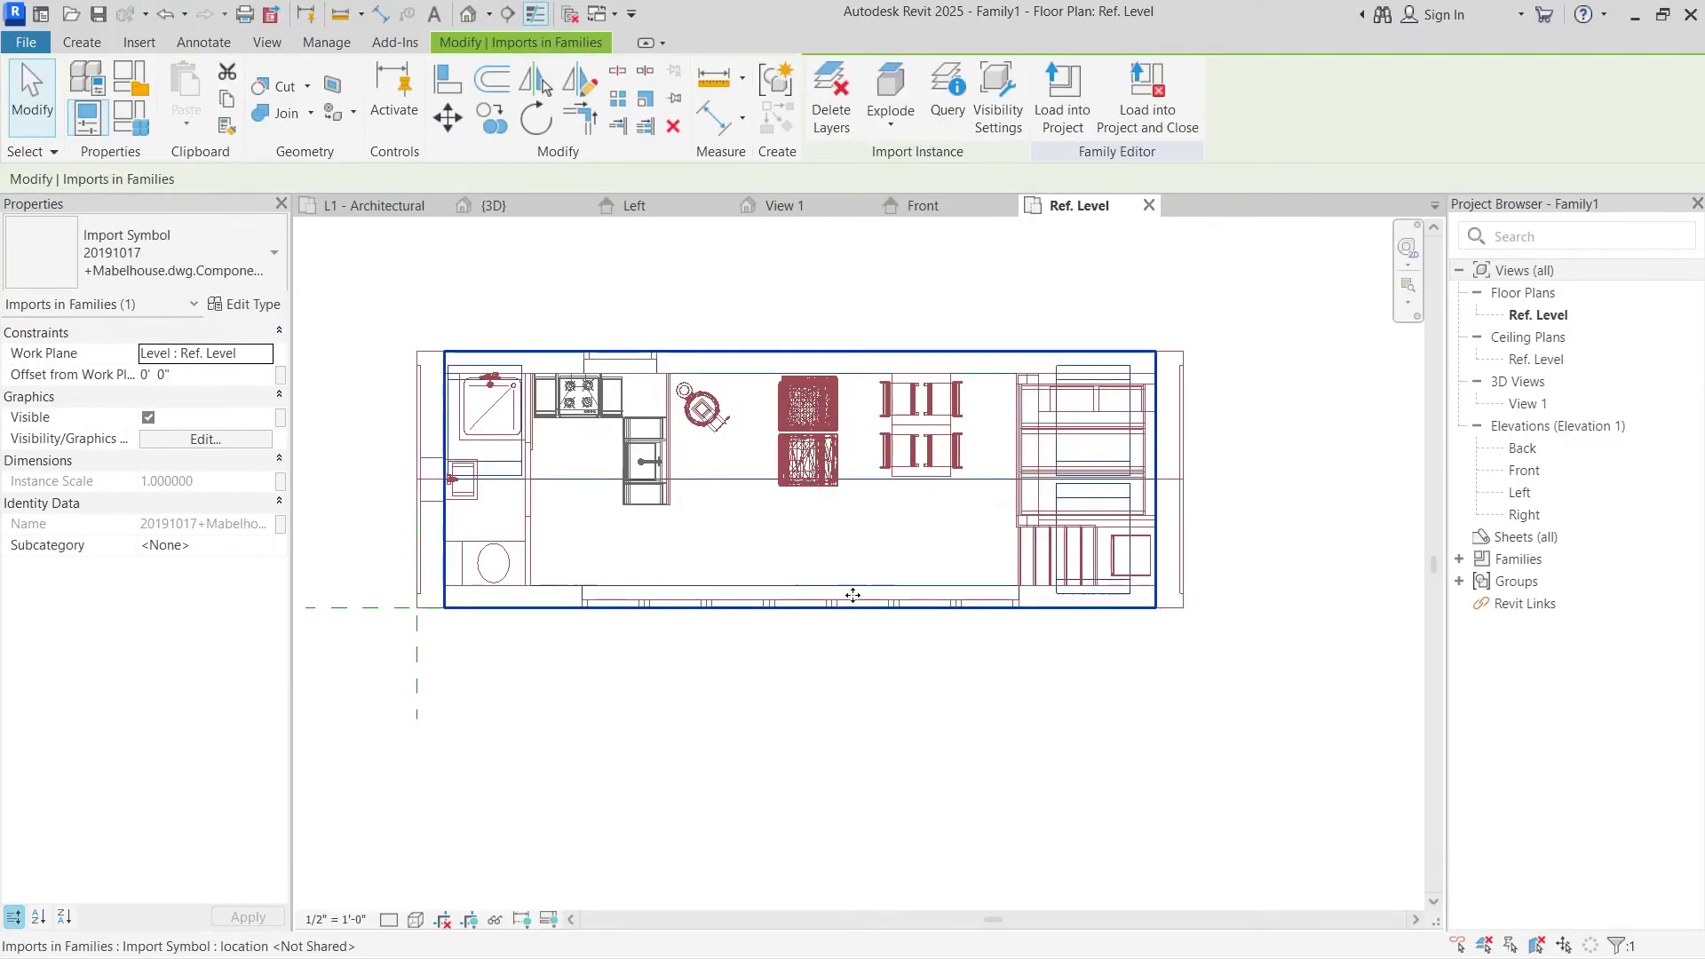
- Load Family1 into Project1 and close it, declining to save changes to Family1
click(856, 267)
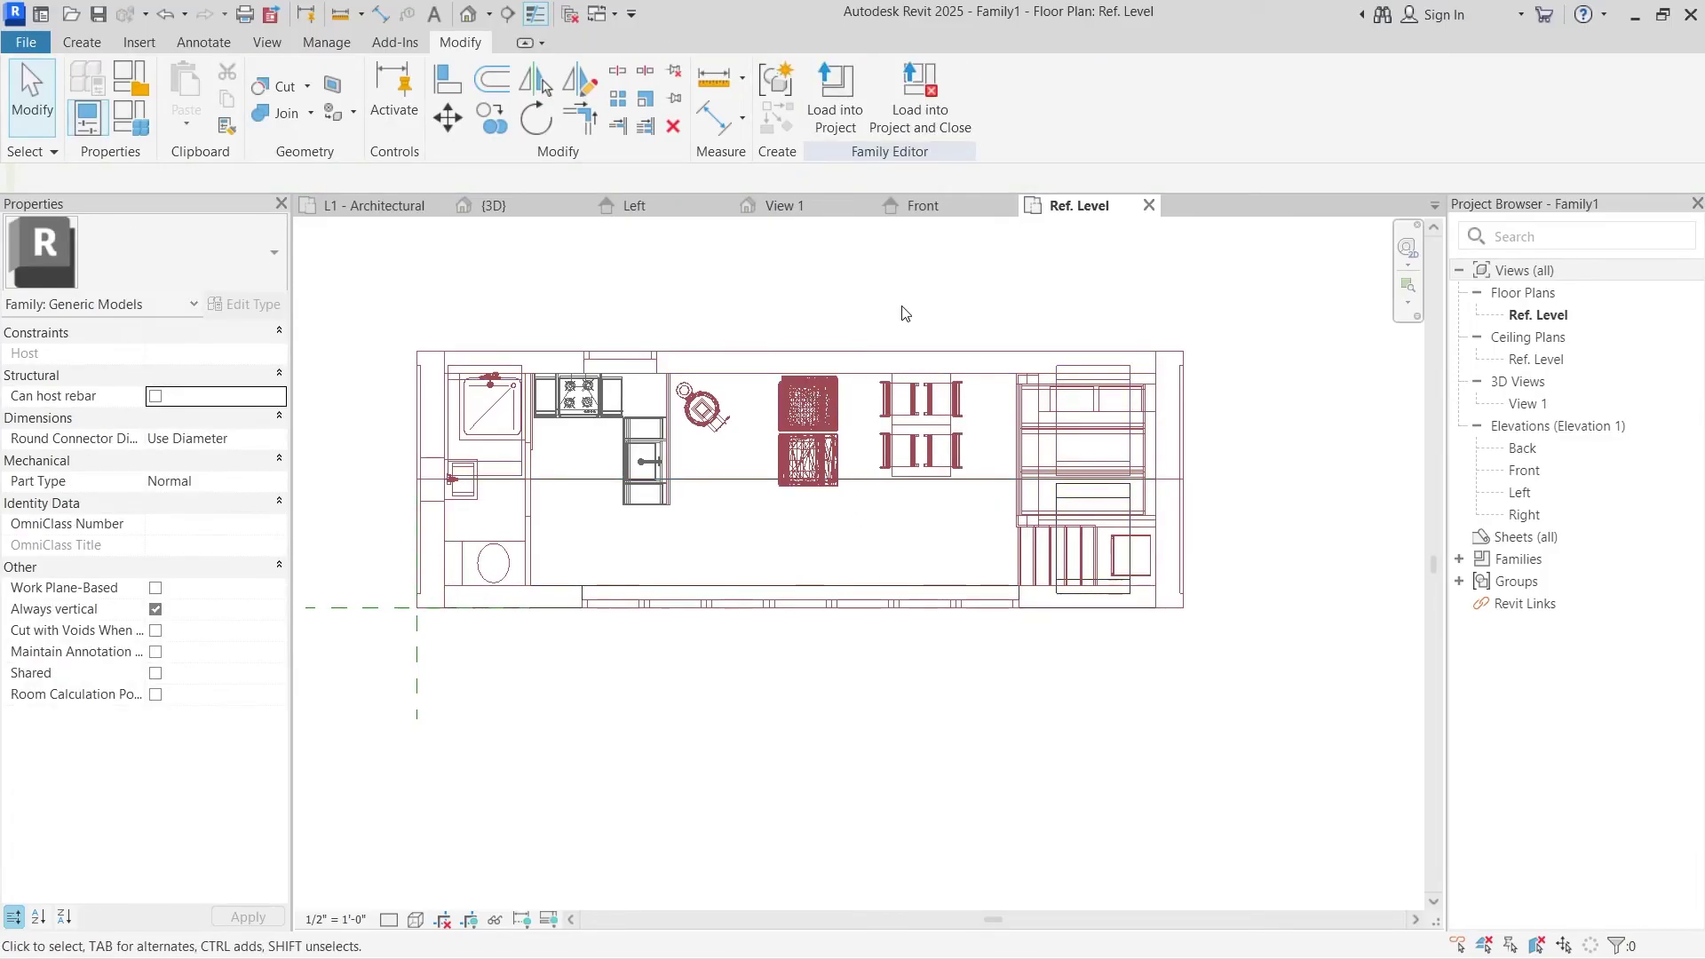
click(907, 104)
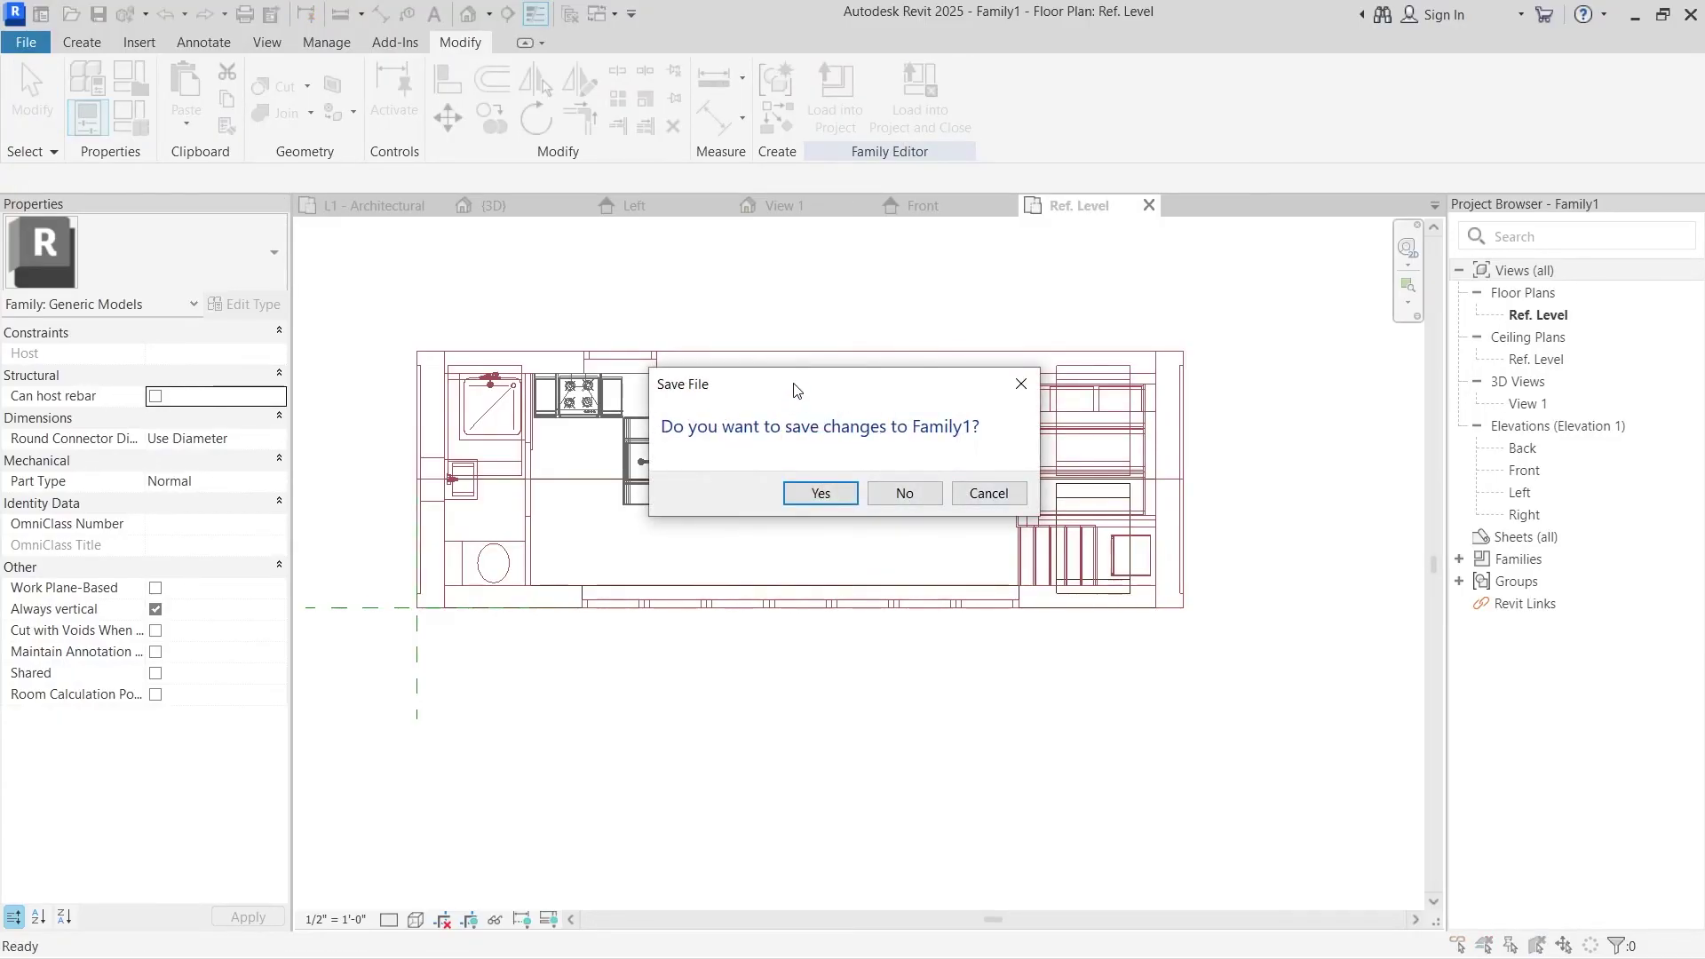
drag(791, 384, 822, 515)
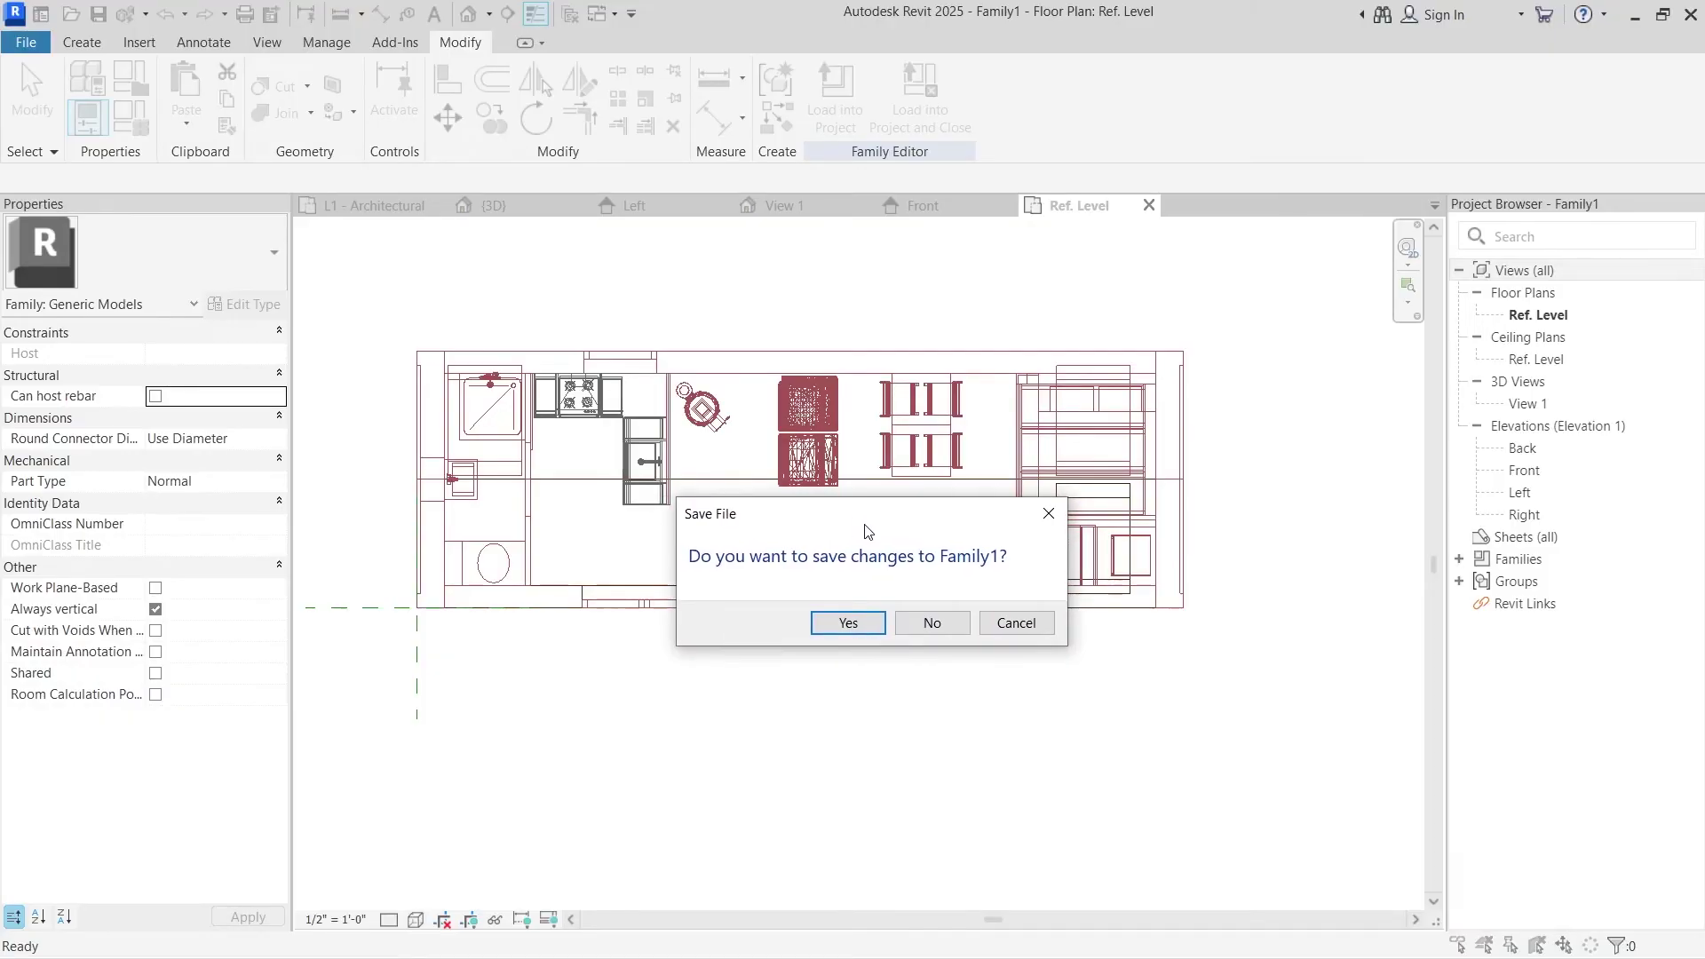
click(938, 626)
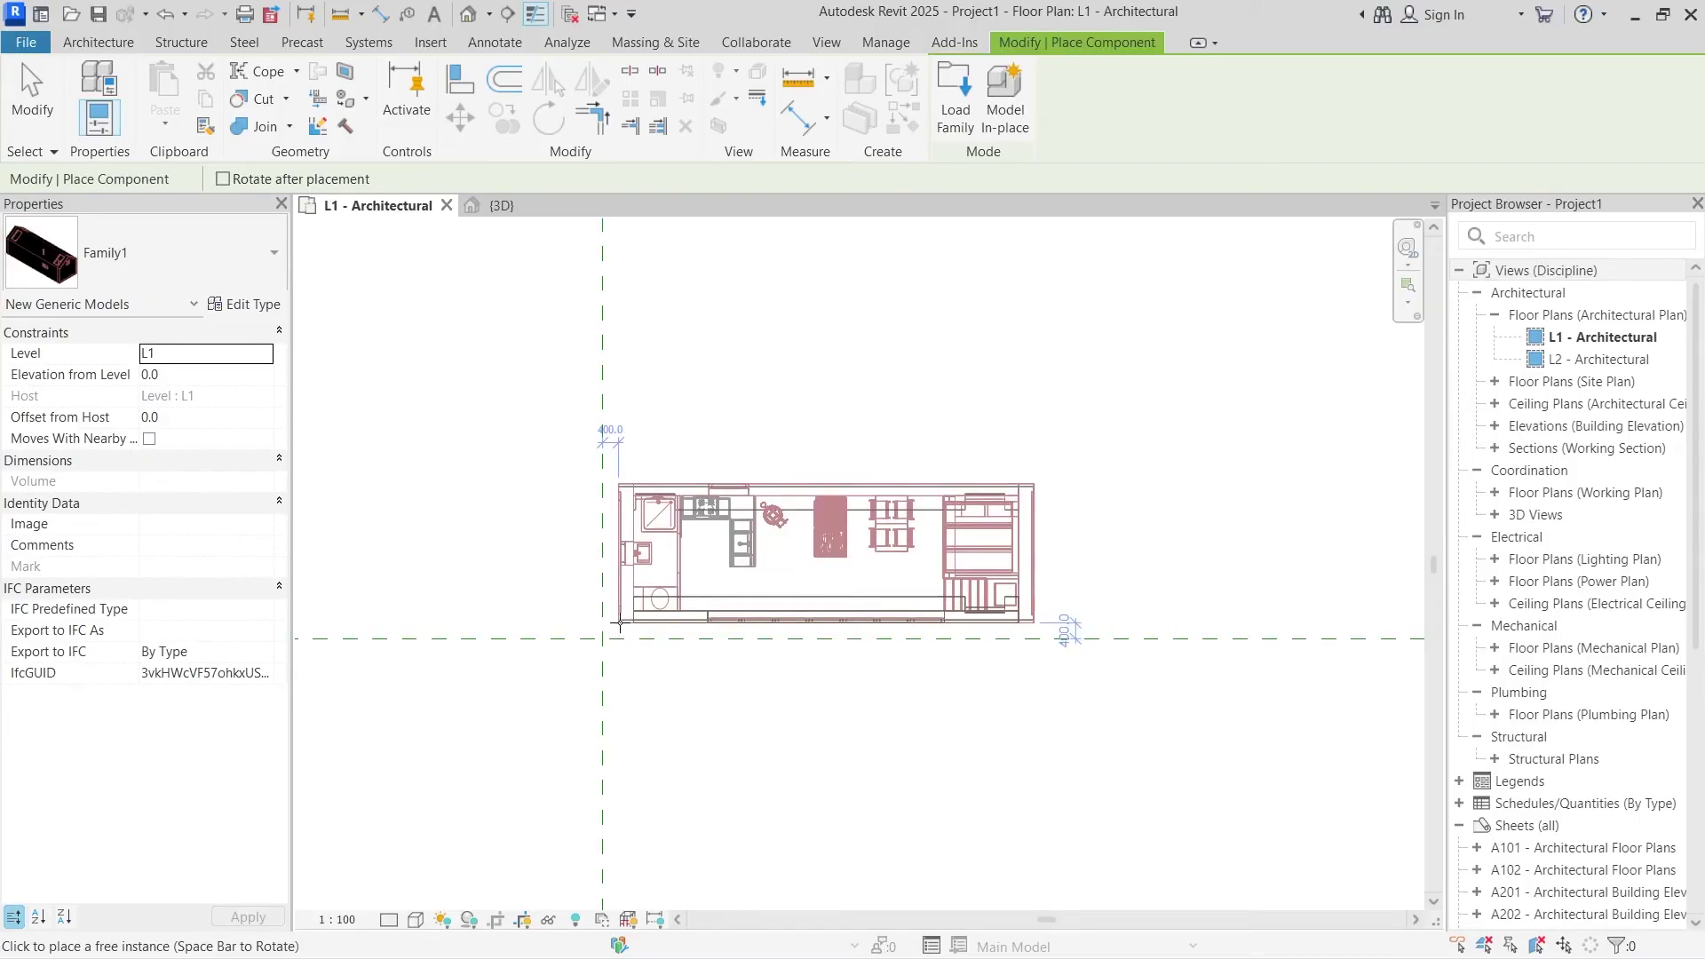
- Place one Family1 house instance at the grid intersection on L1 - Architectural
click(619, 621)
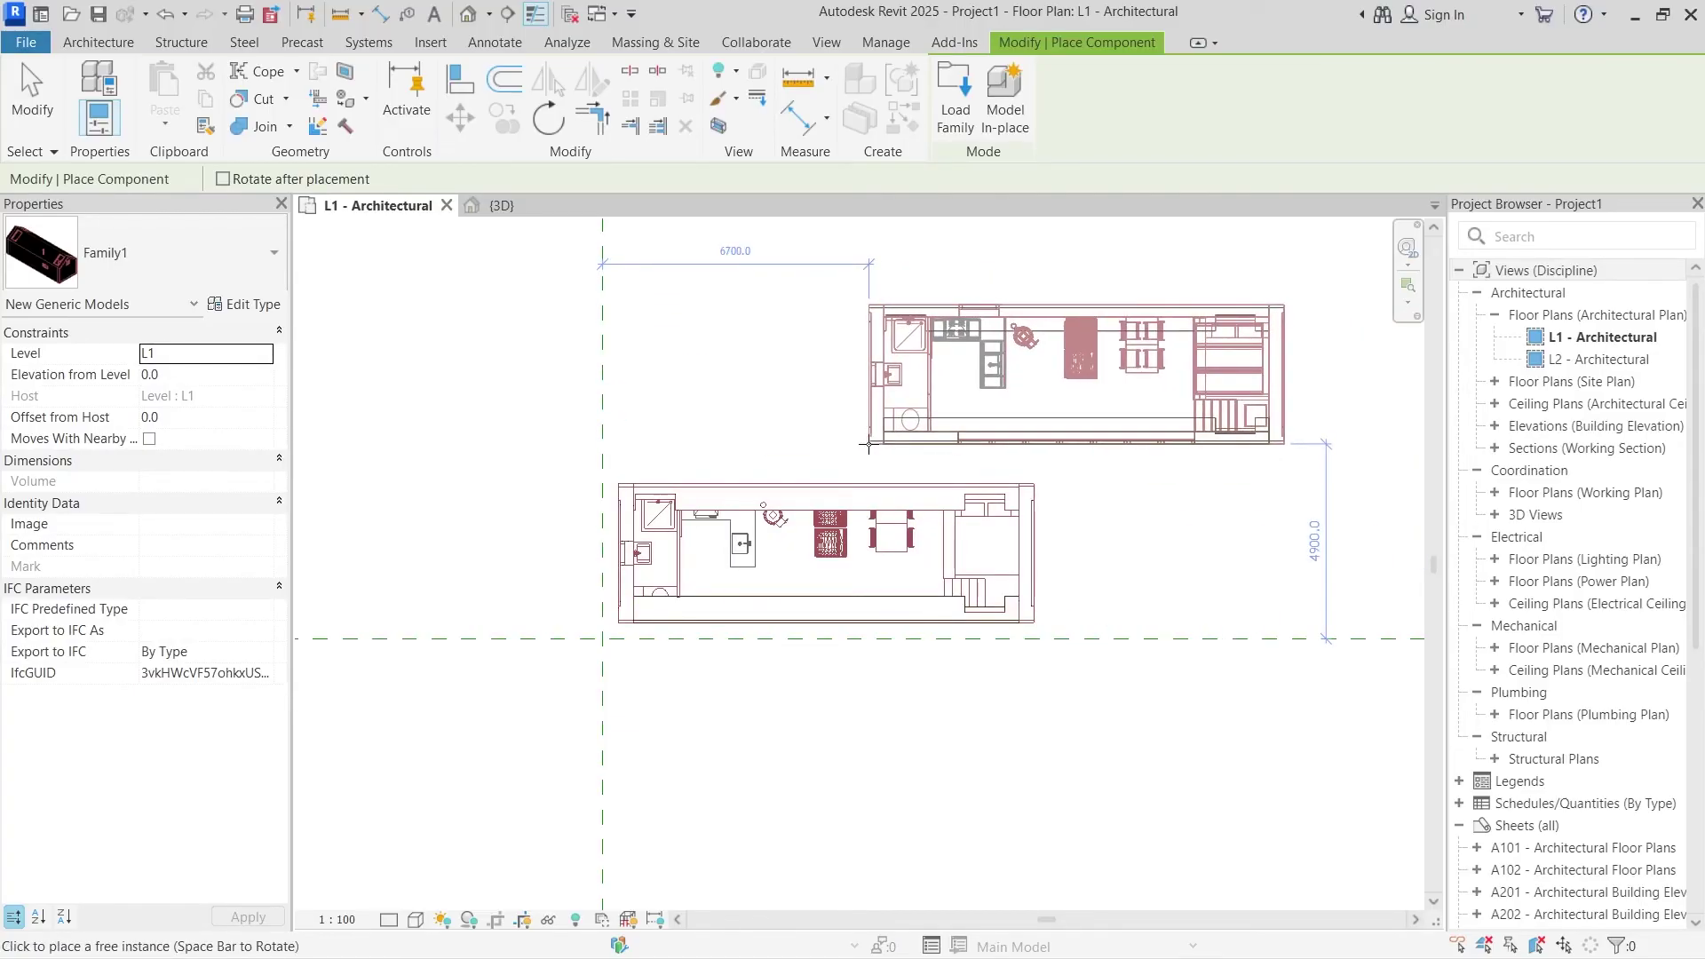
key(Escape)
key(Escape)
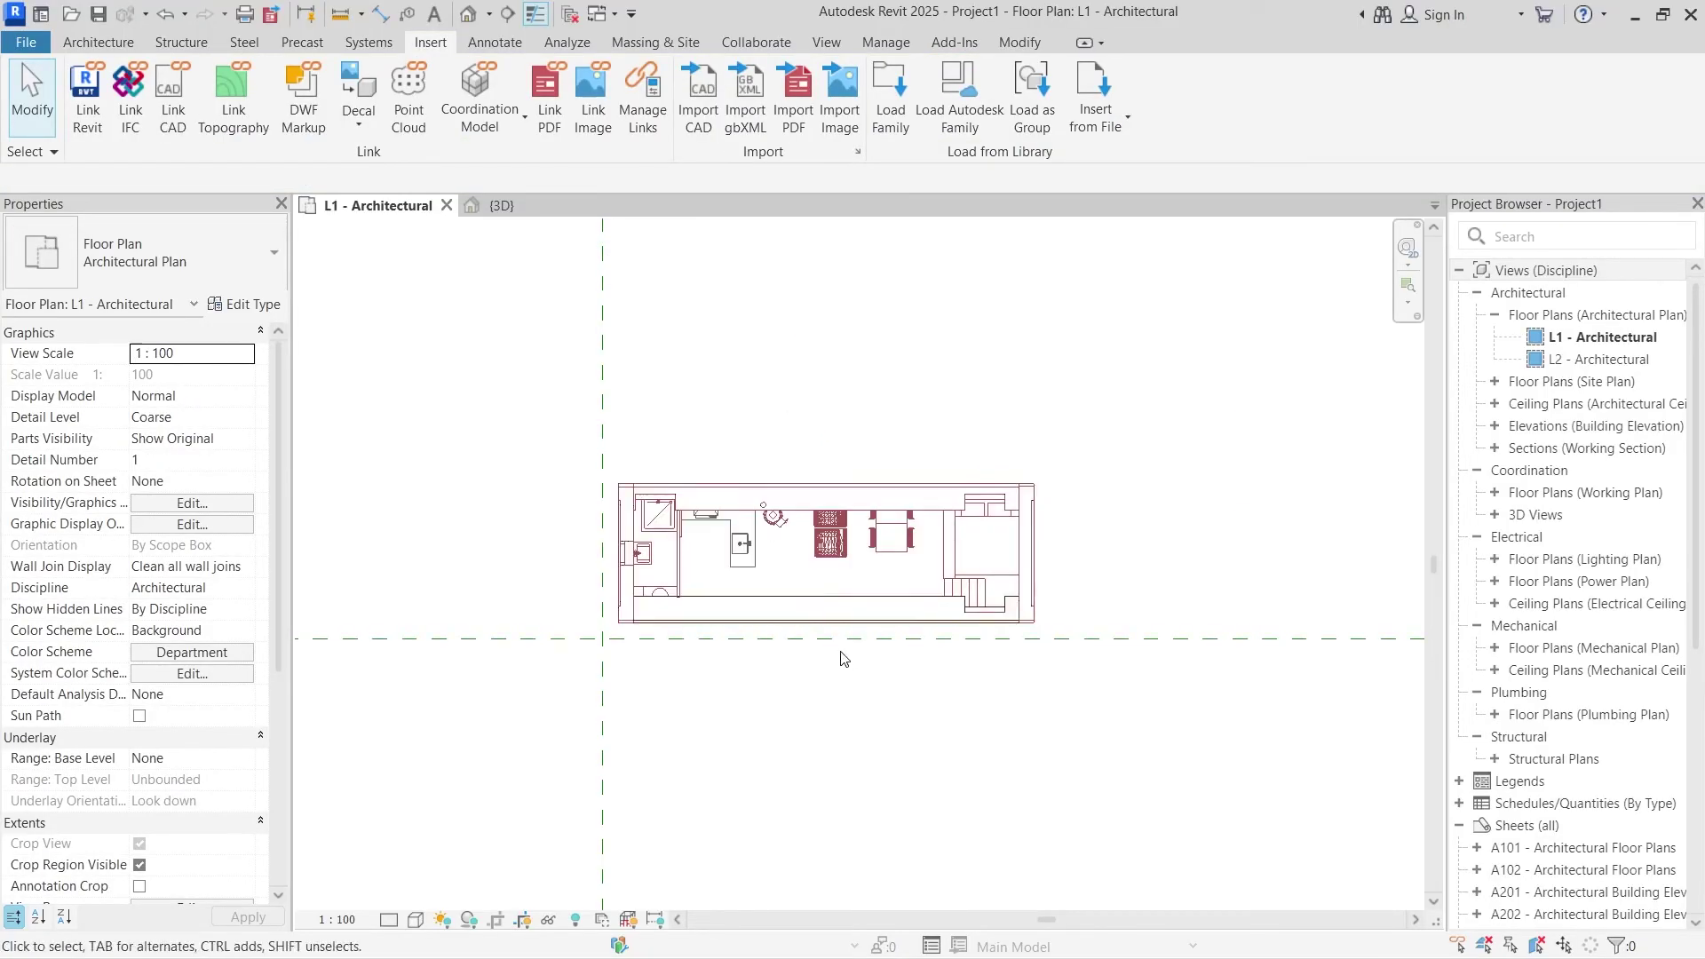
- Select the placed Family3 house generic model and open it with Edit Family
click(886, 508)
click(840, 444)
scroll(1114, 379, up, 1)
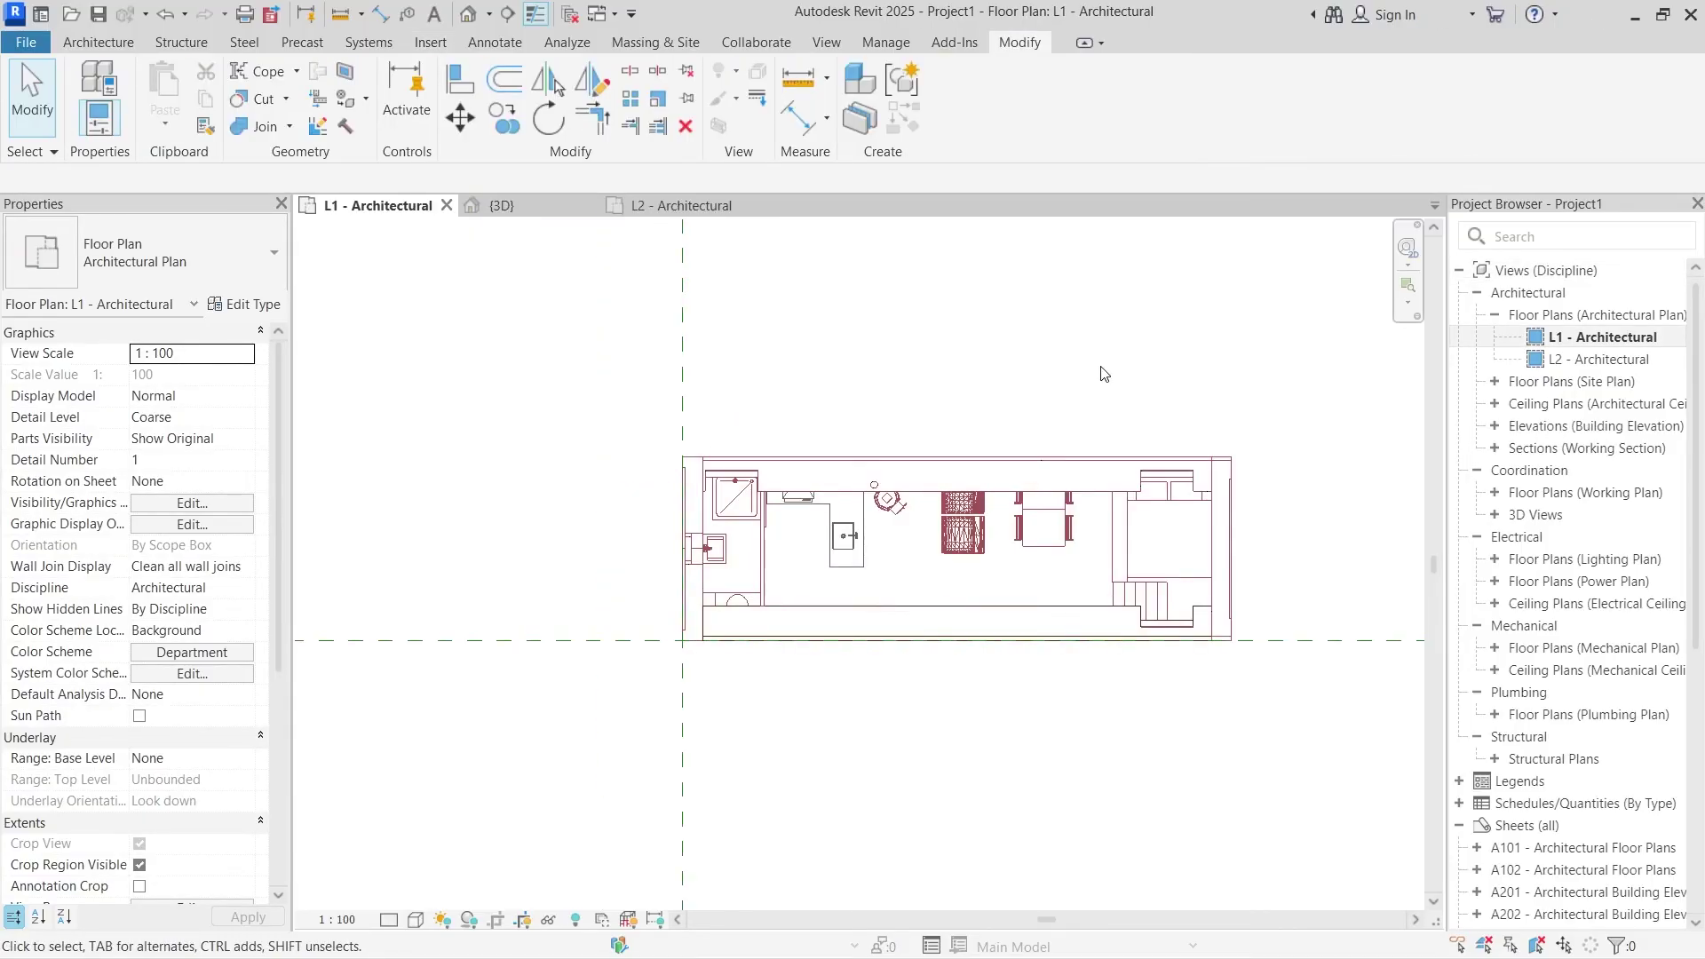
scroll(1341, 529, up, 2)
scroll(1128, 448, down, 1)
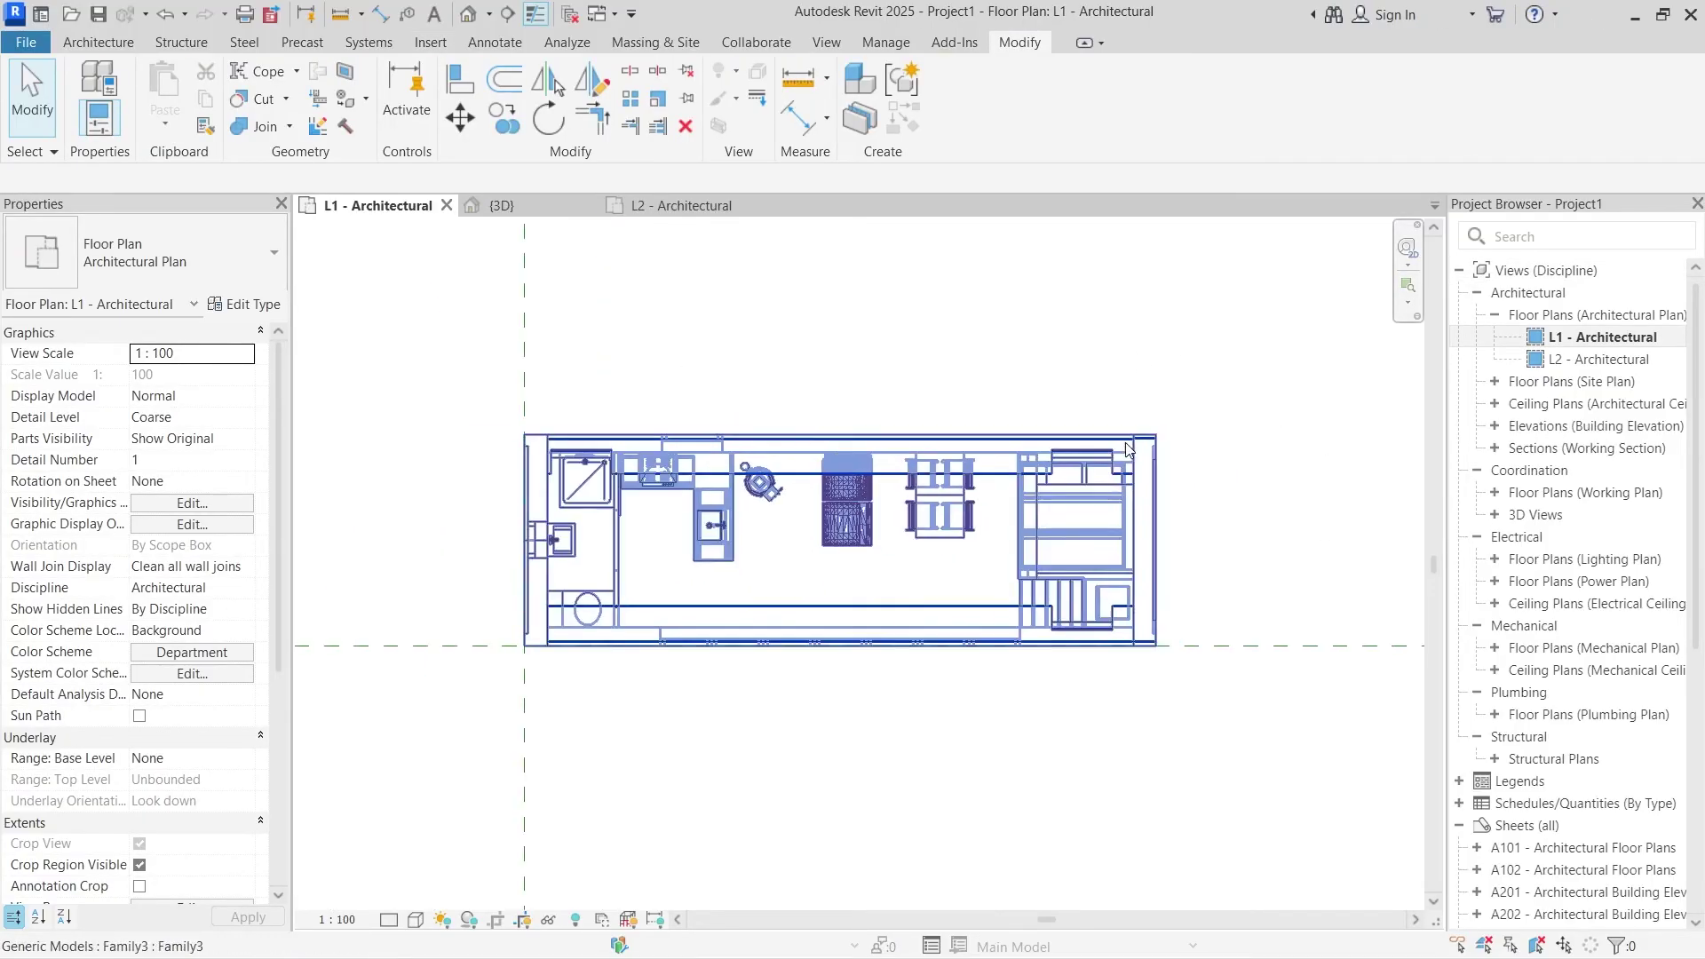
click(577, 497)
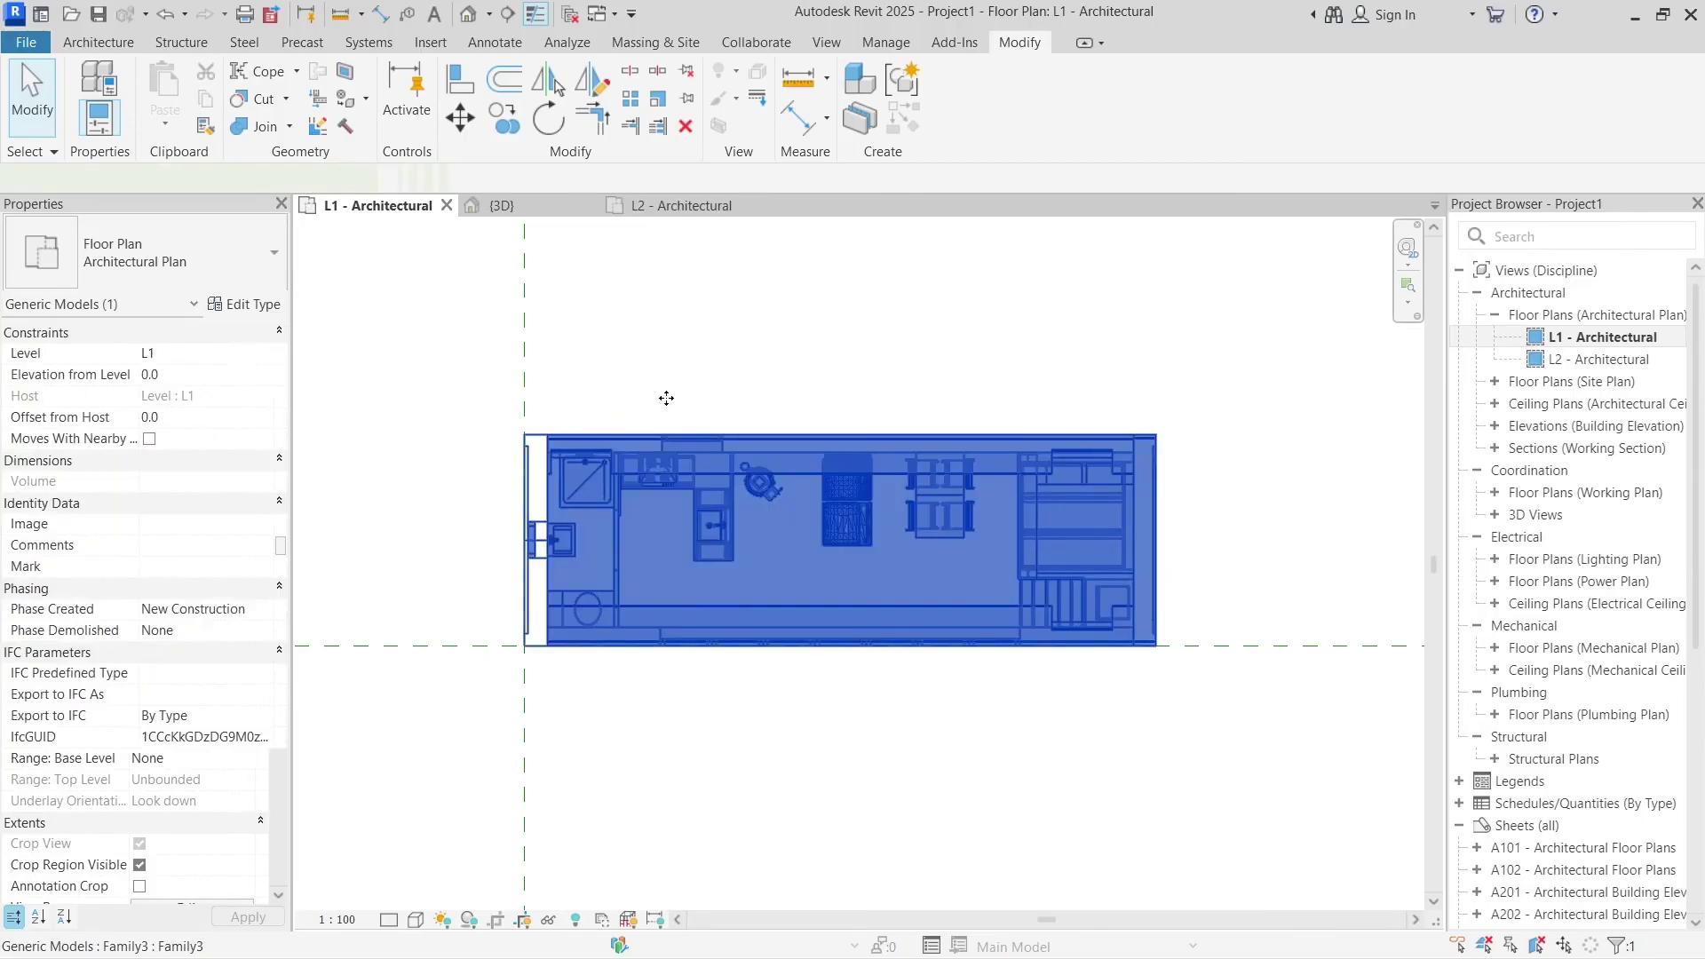
click(722, 356)
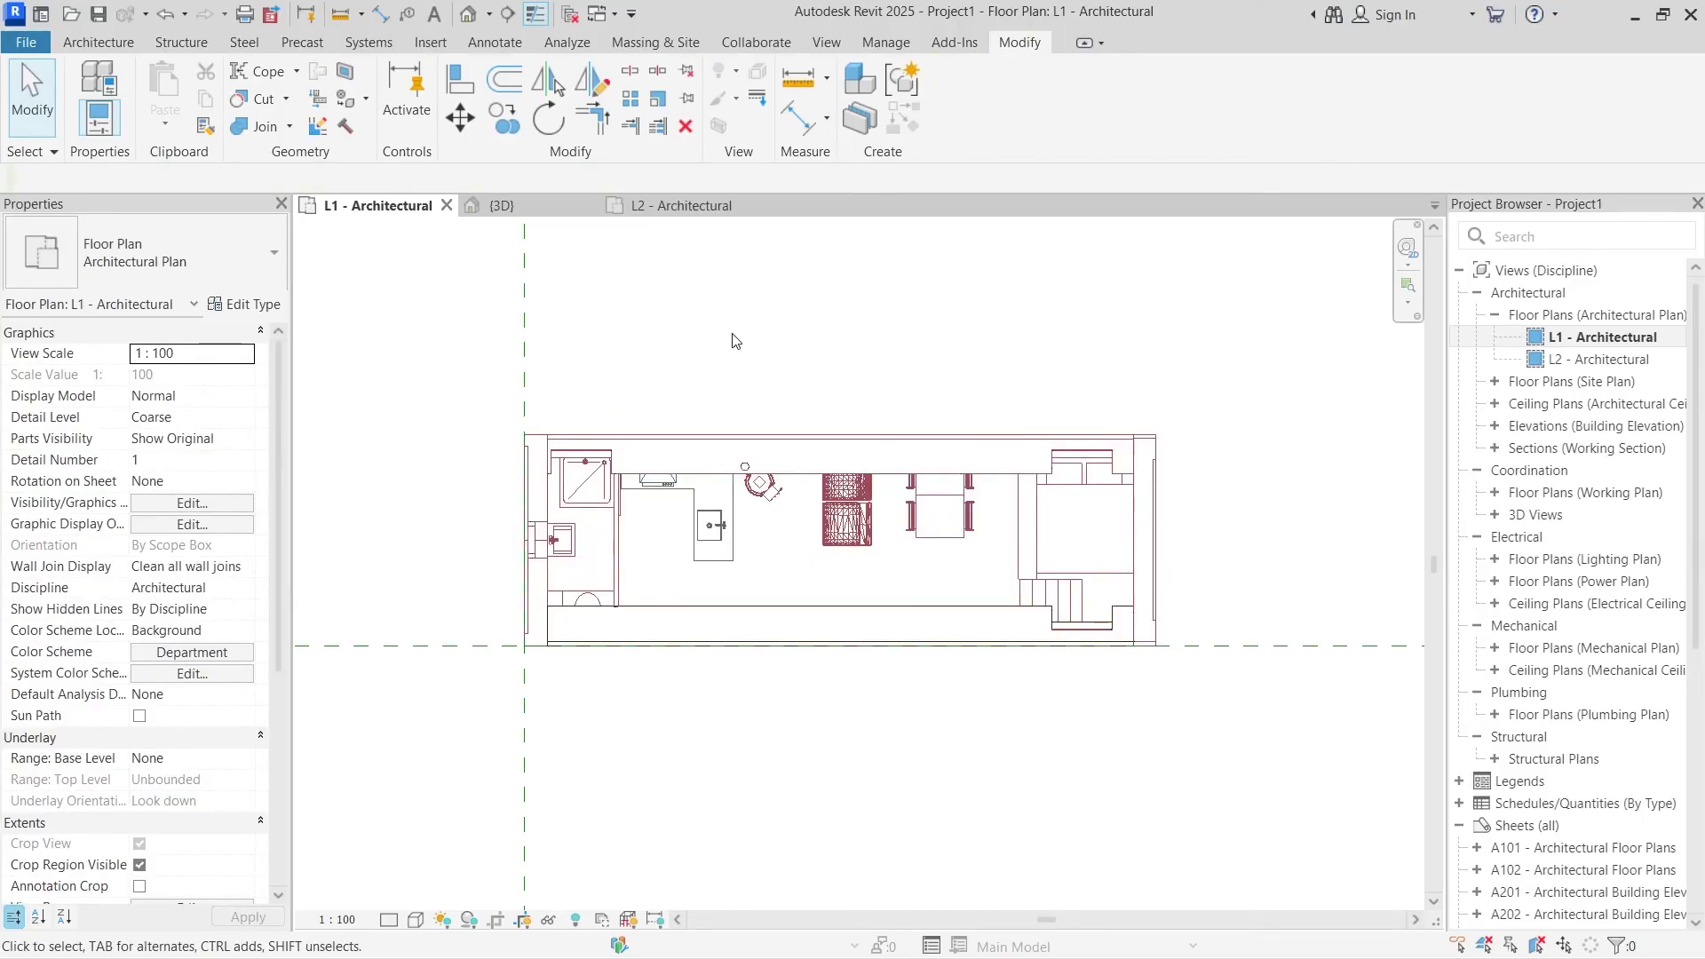
click(733, 440)
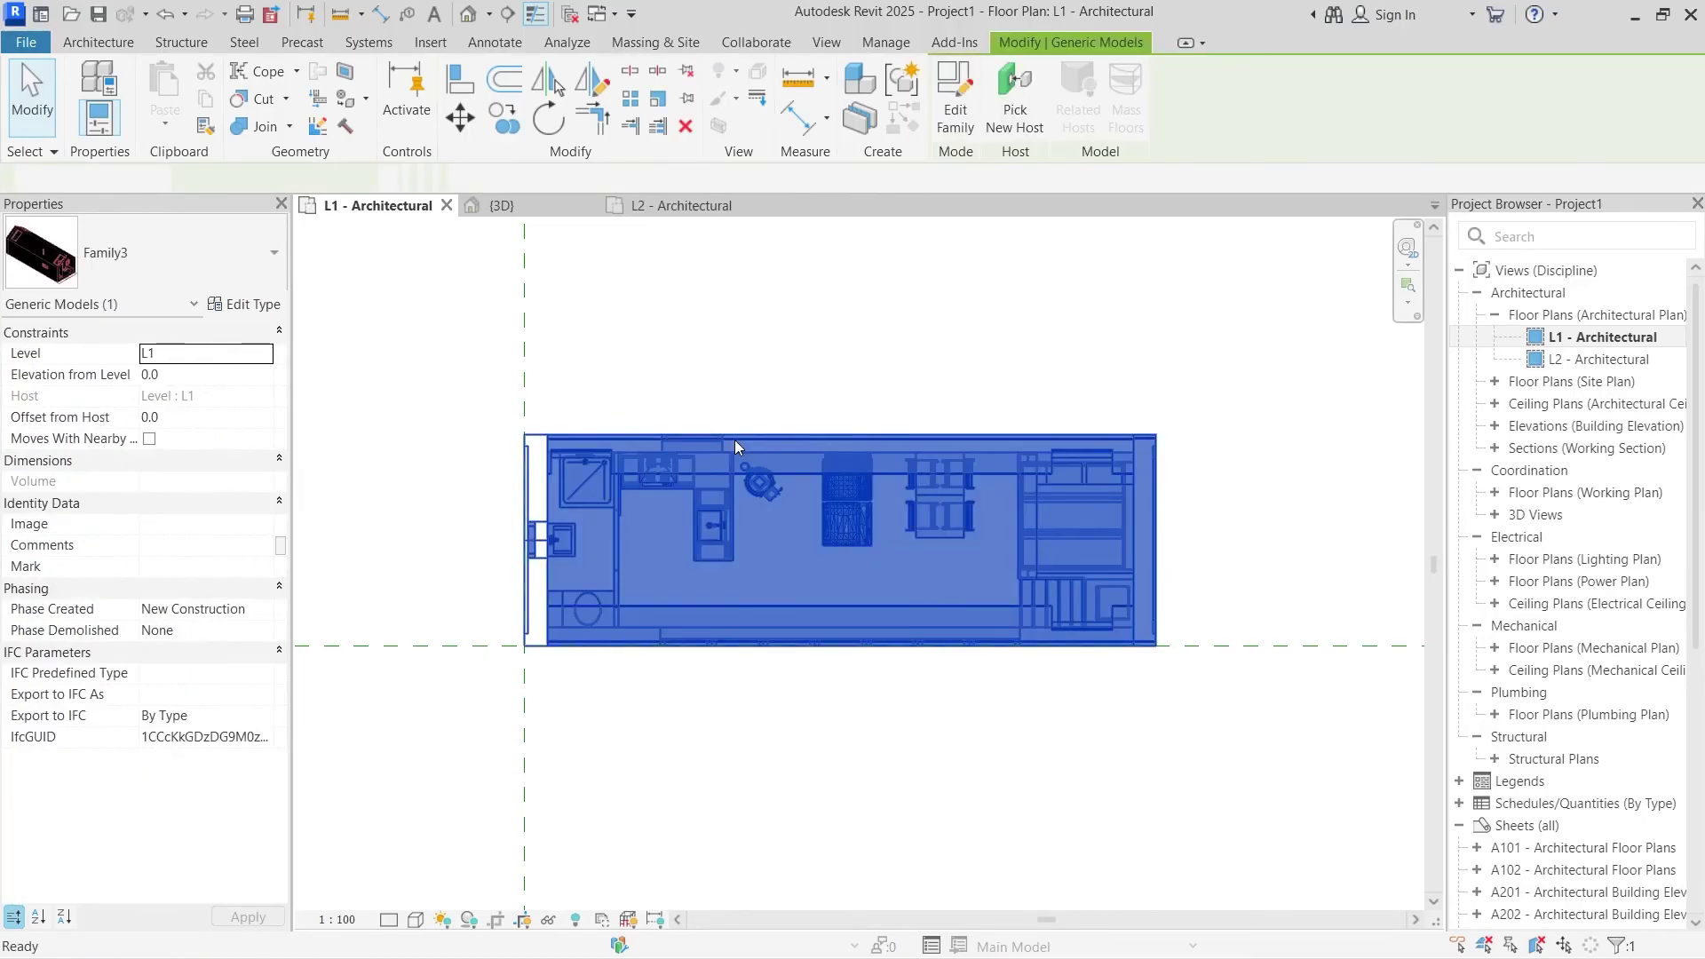
click(956, 98)
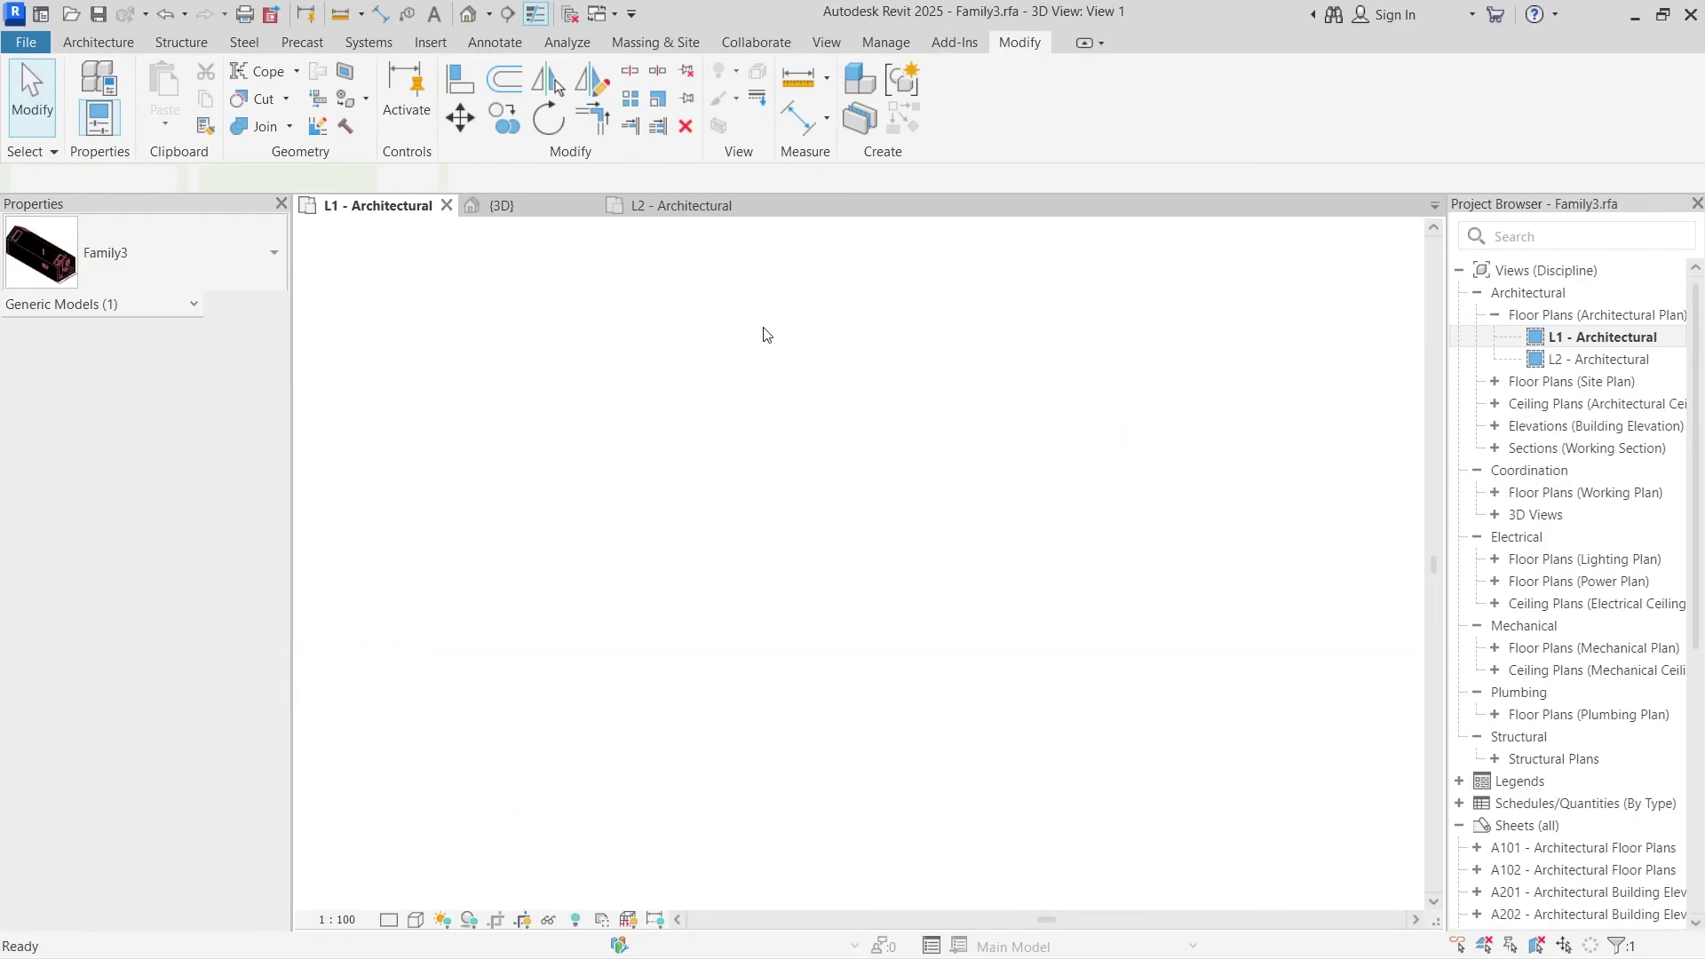
- Review the Family3 house in 3D View 1, then choose Load into Project and Close
scroll(773, 271, down, 1)
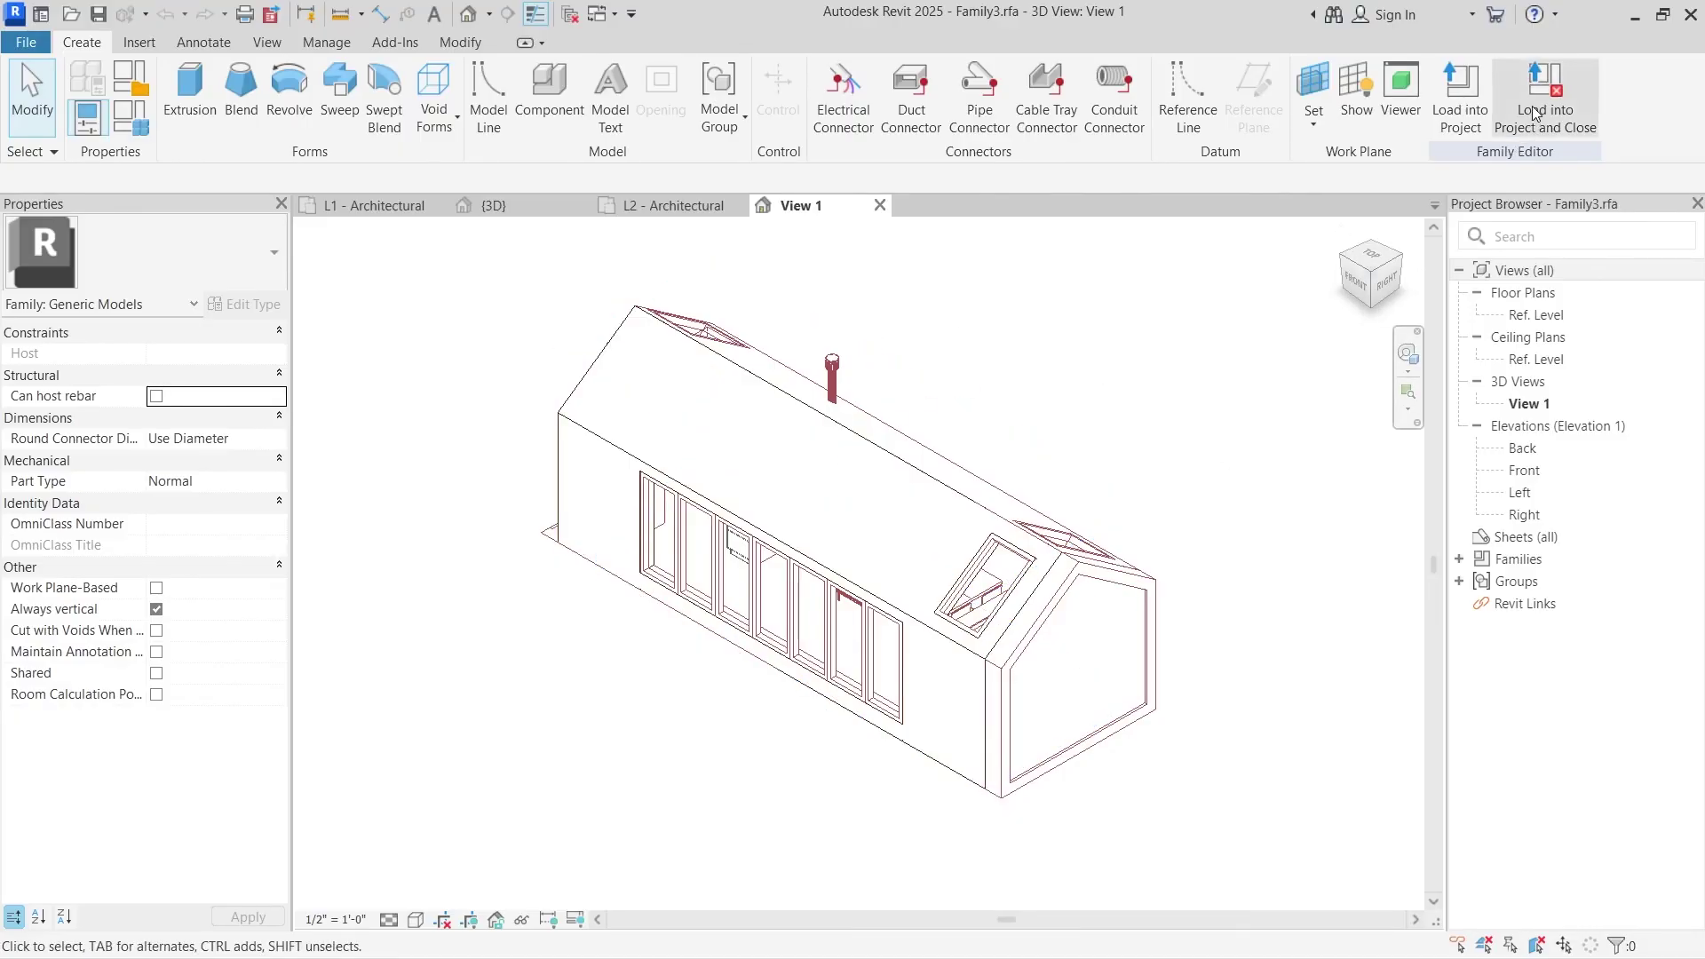
click(1507, 119)
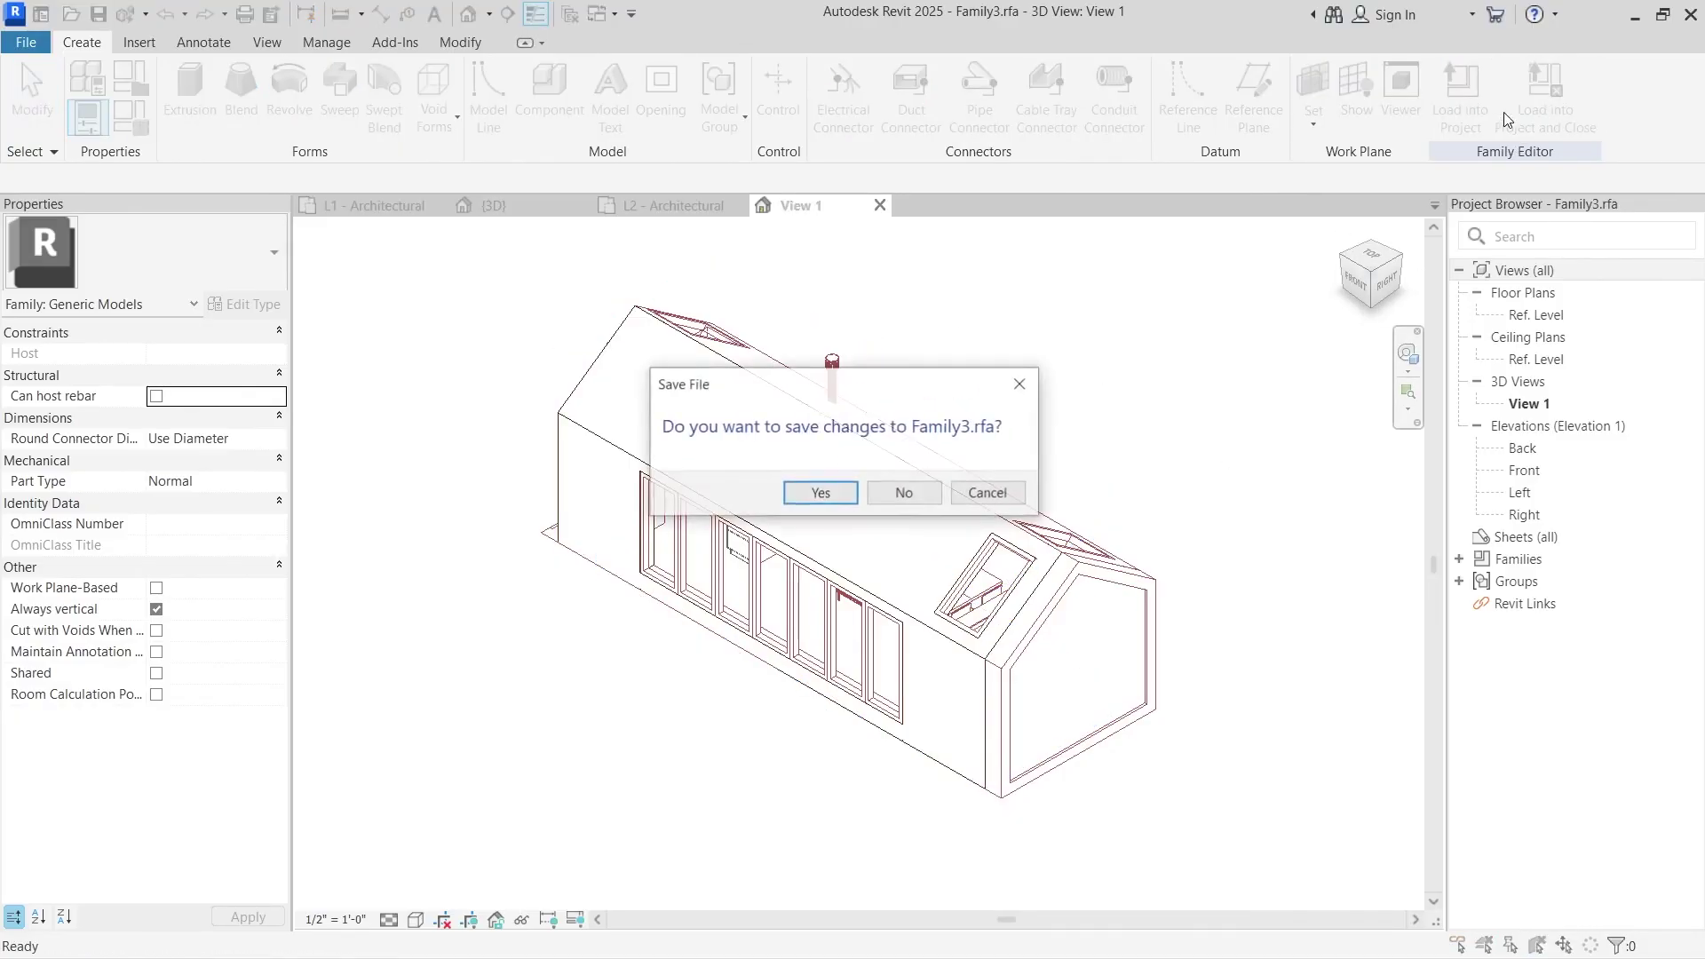
- Close Family3 without saving, then zoom and pan the L1 - Architectural plan
click(905, 493)
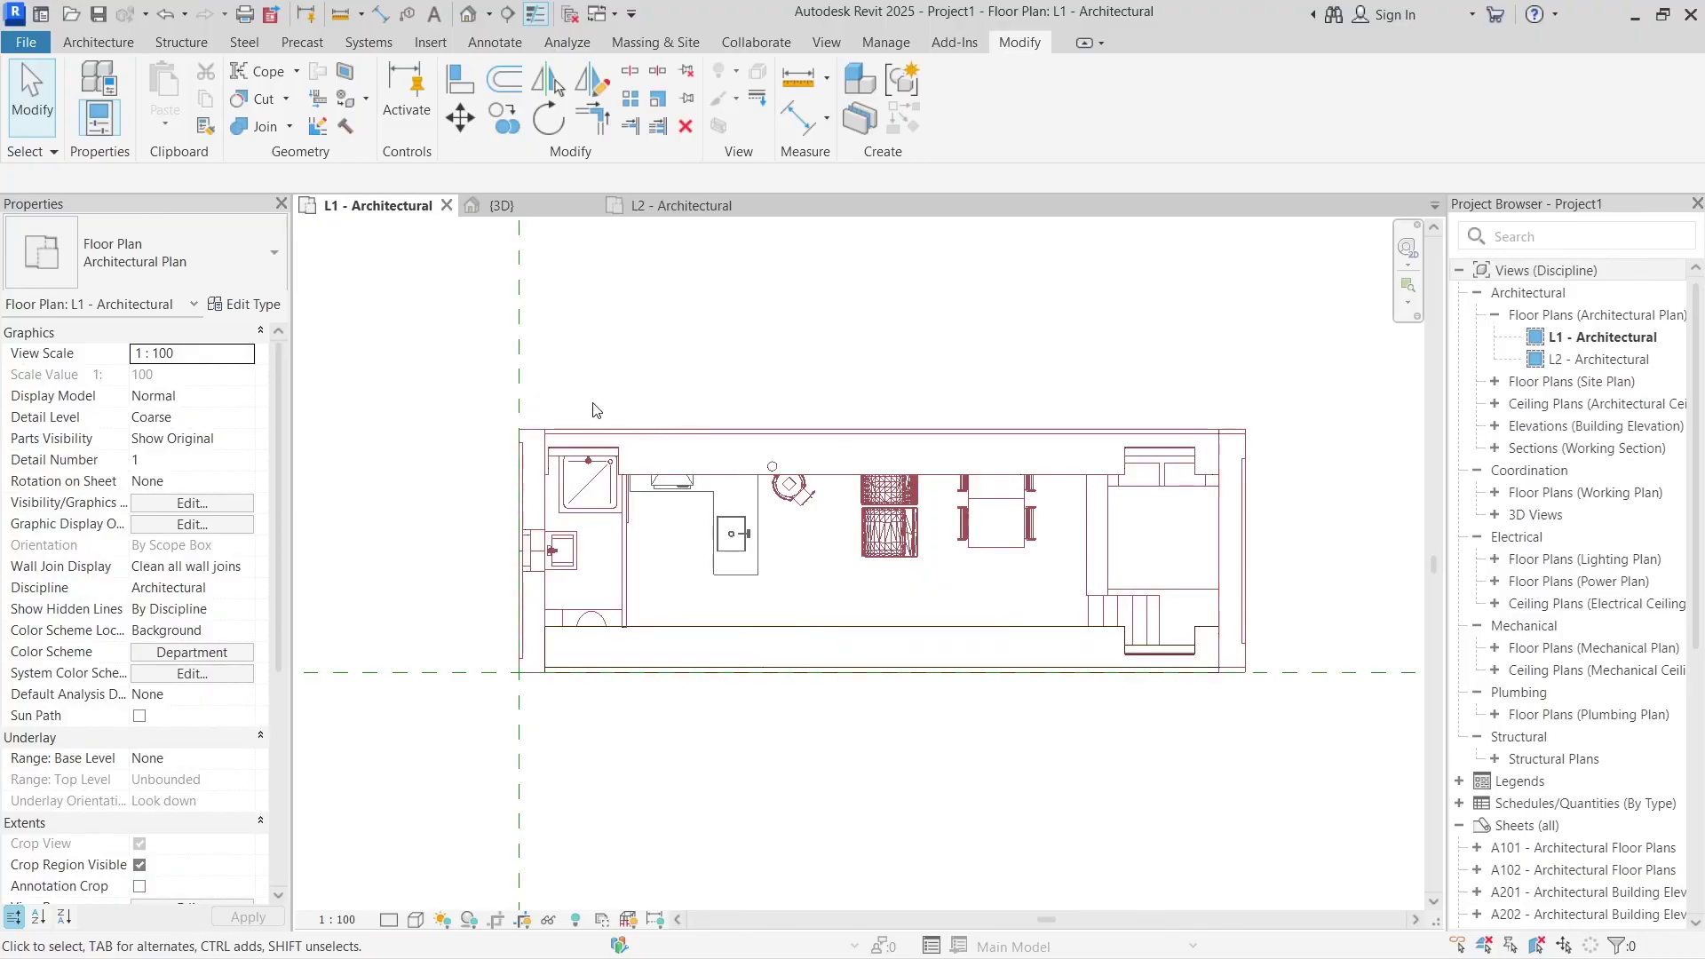
scroll(746, 304, down, 1)
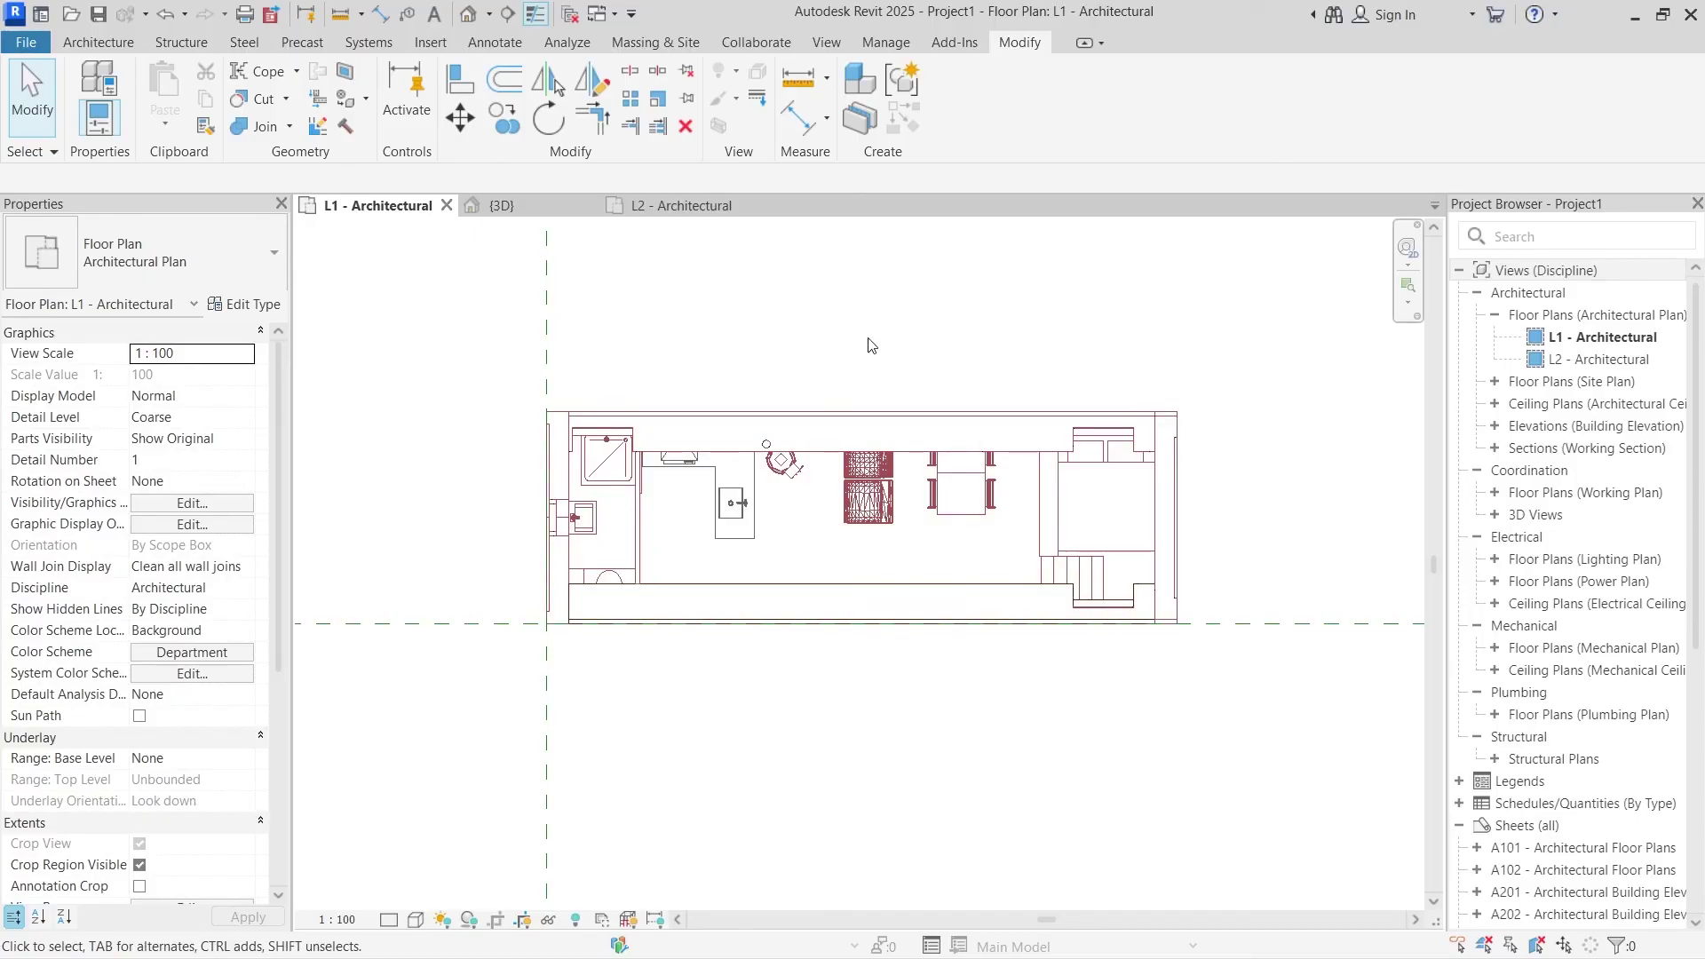
middle_drag(719, 325, 740, 277)
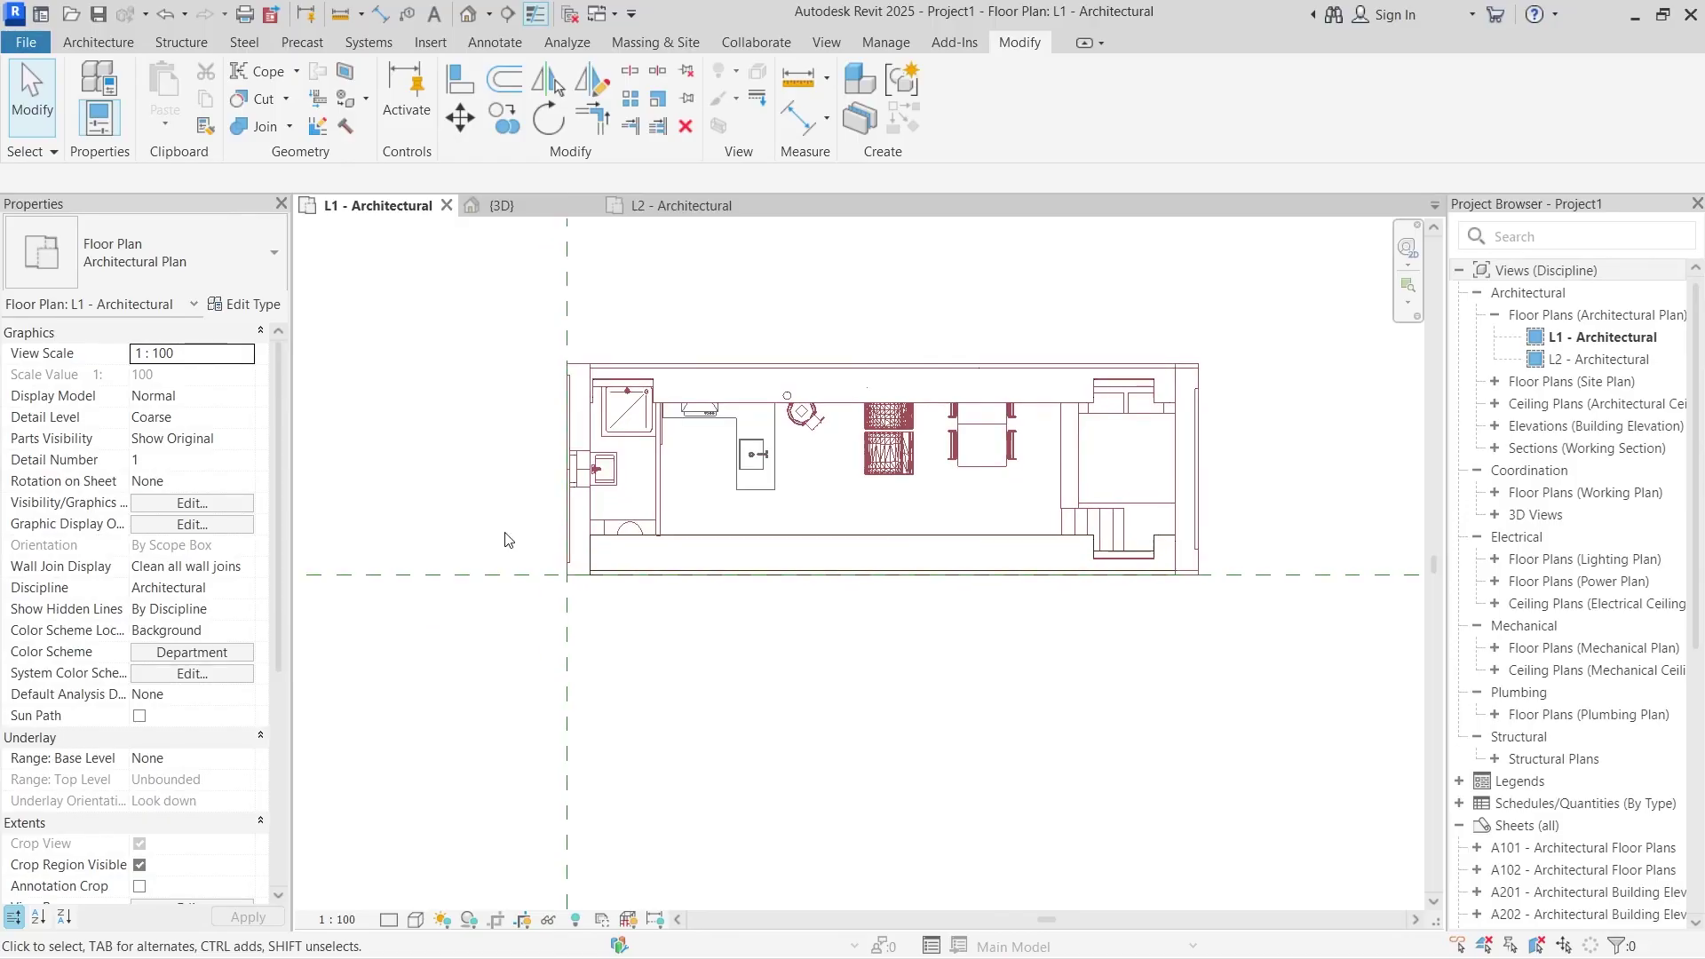